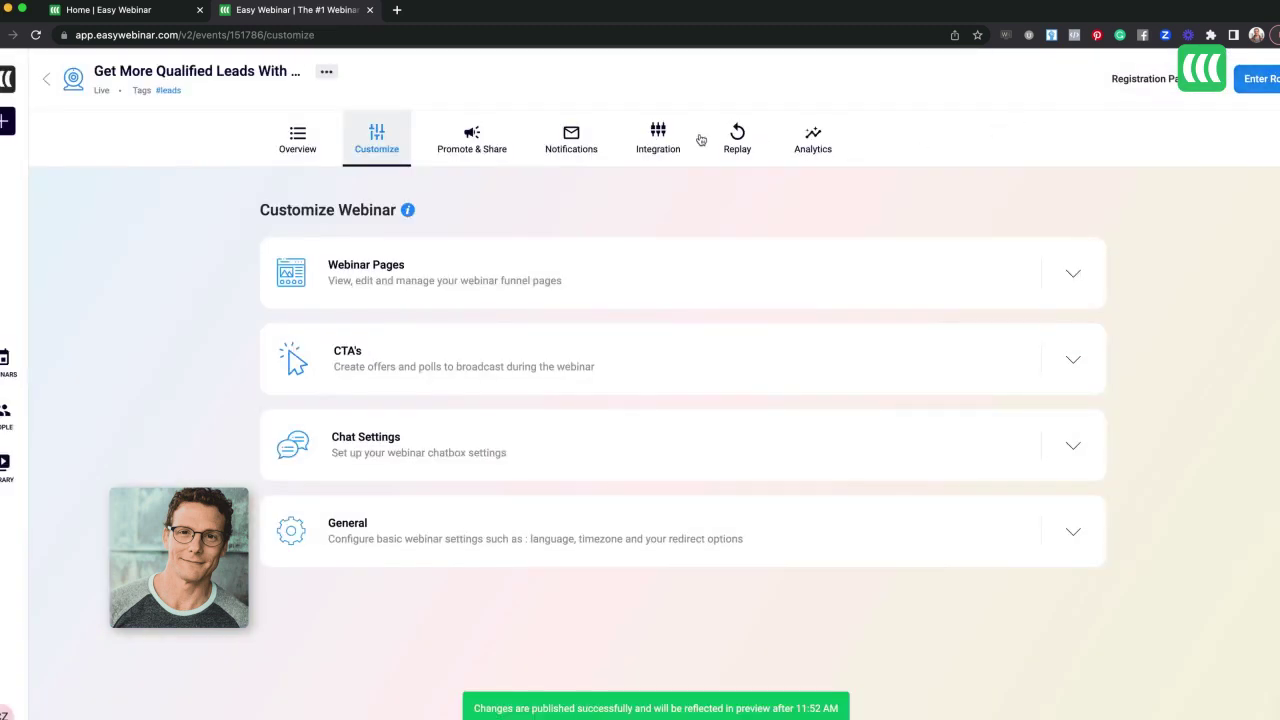
Step: Open the registration page from the webinar pages in the customization settings of the "How To Get Un-stuck" webinar
left_click(410, 266)
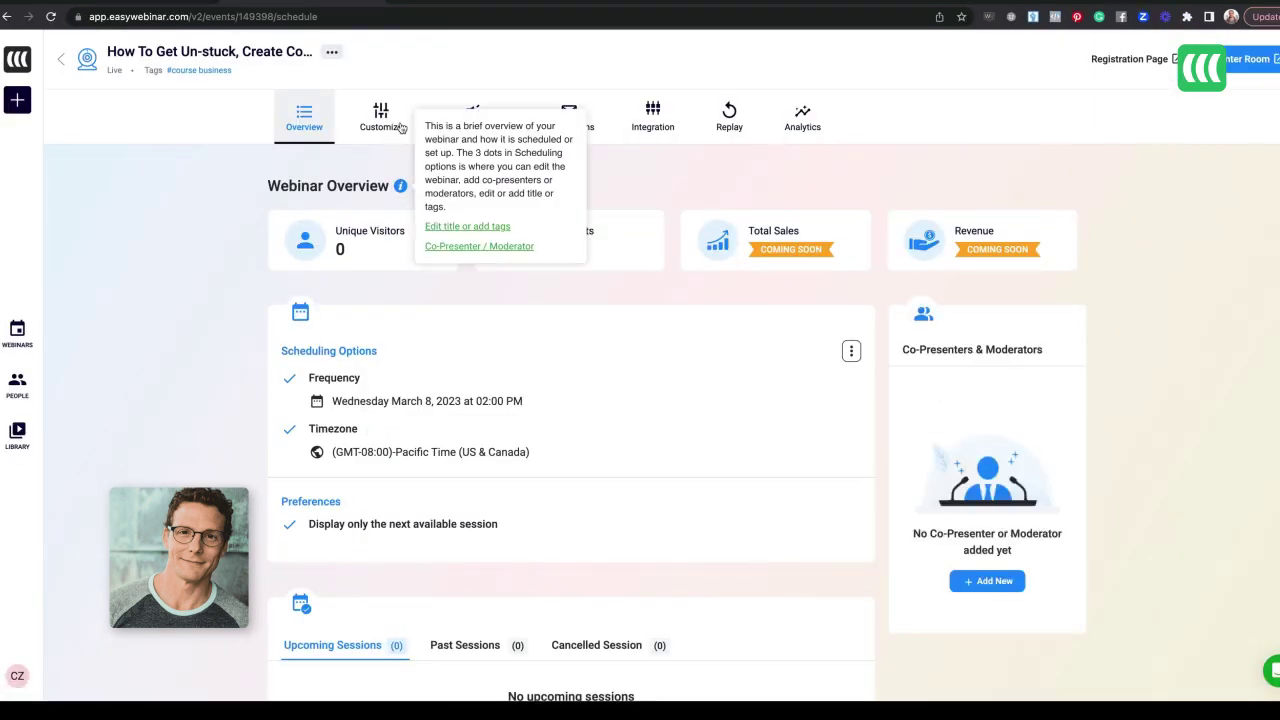
left_click(386, 118)
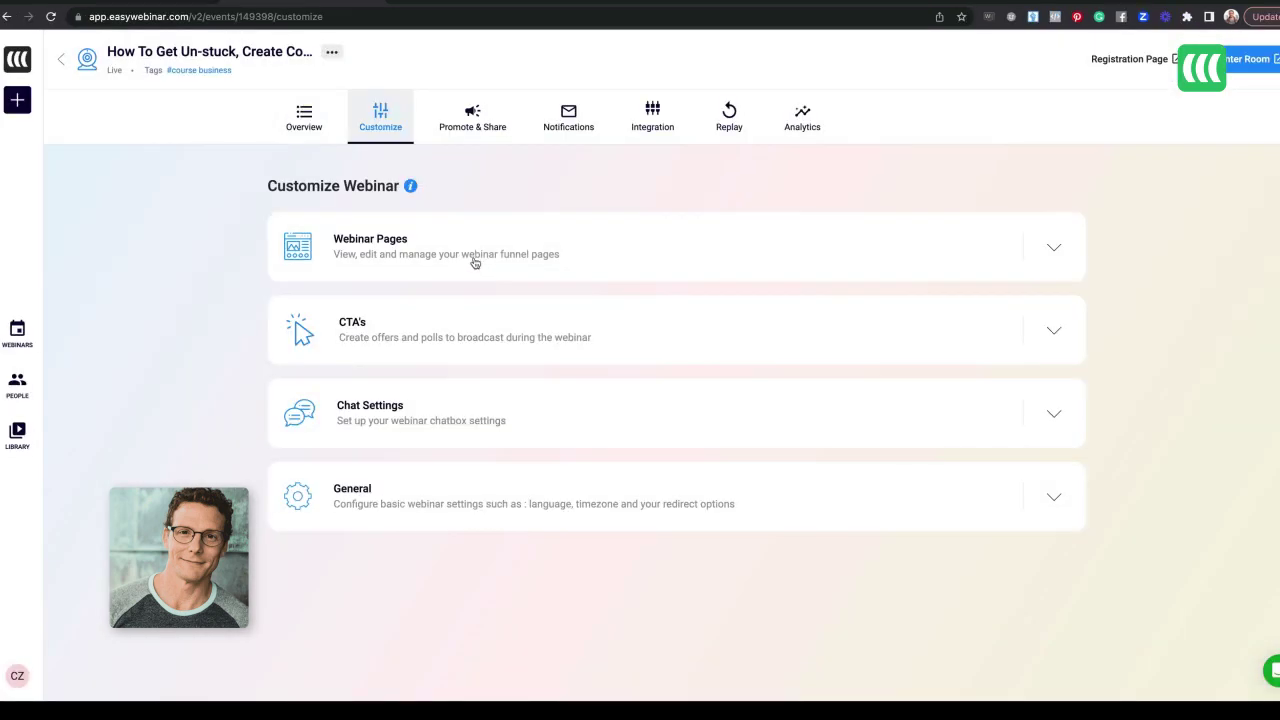
left_click(452, 251)
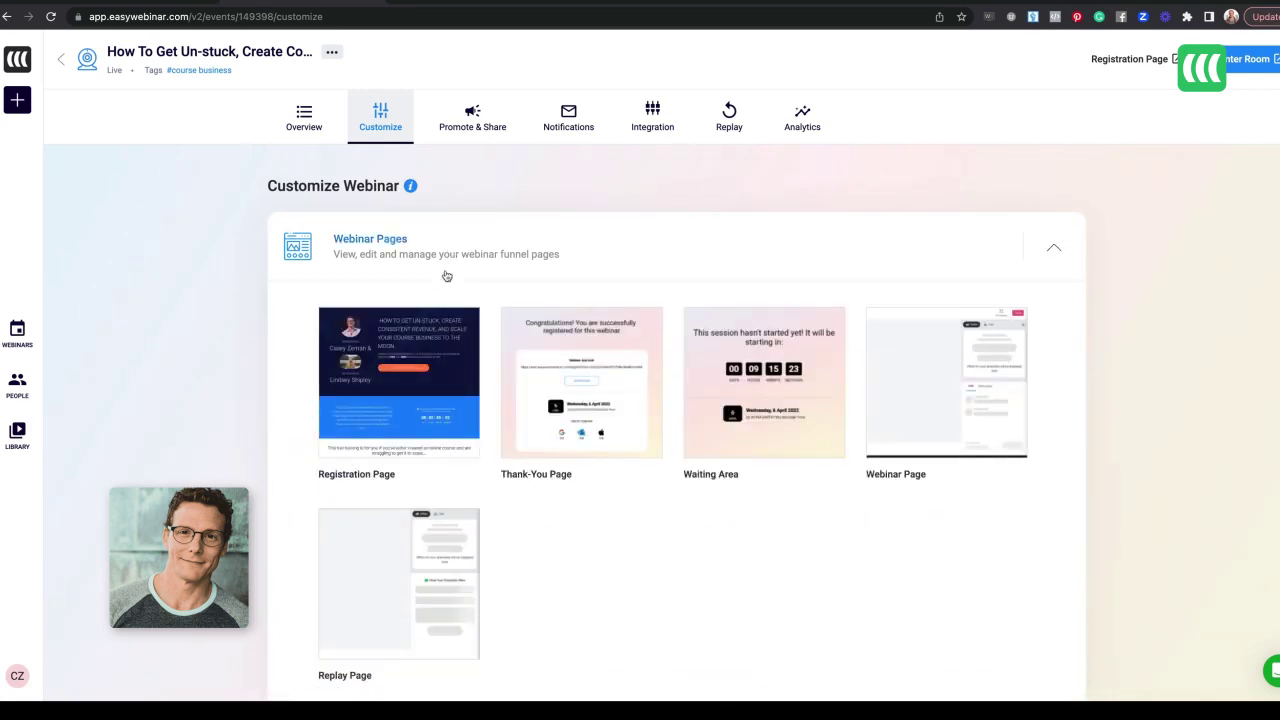
left_click(1152, 60)
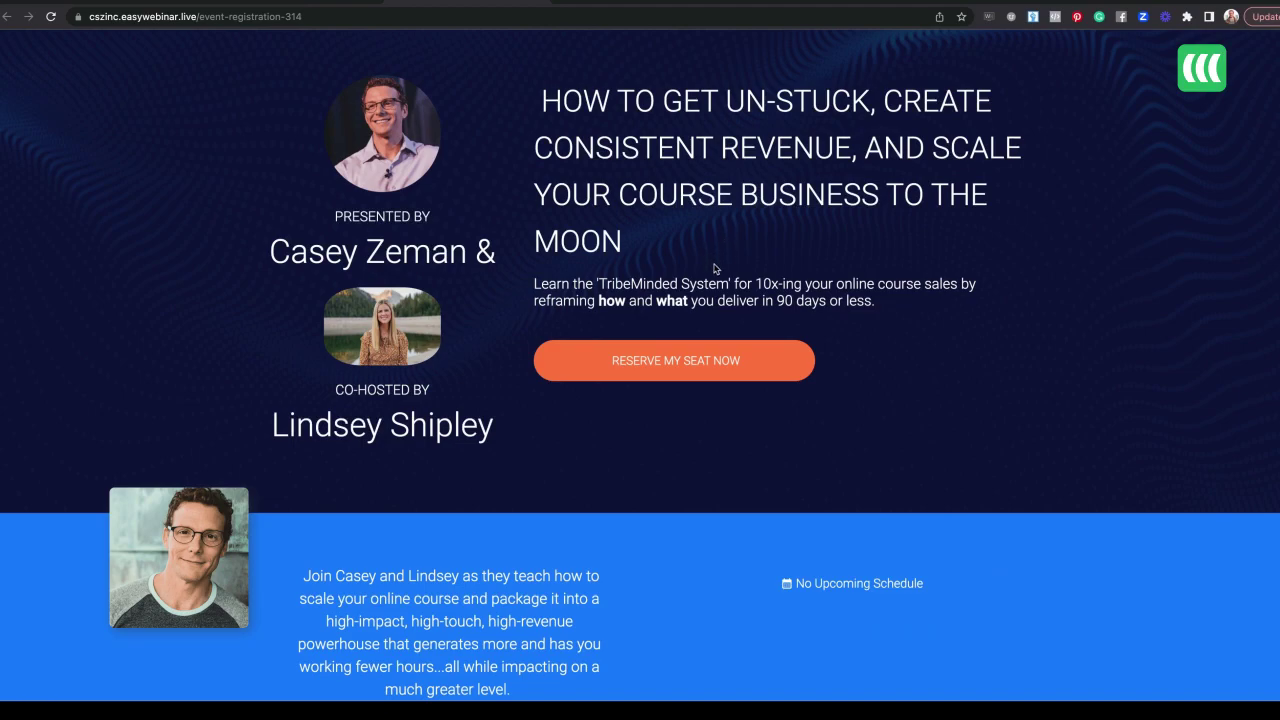
Step: Review the registration page from the headline to the hosts and success stories, and open the seat reservation
scroll(715, 275, "down", 3)
scroll(715, 278, "down", 3)
scroll(715, 278, "up", 3)
scroll(715, 278, "down", 6)
scroll(714, 275, "down", 15)
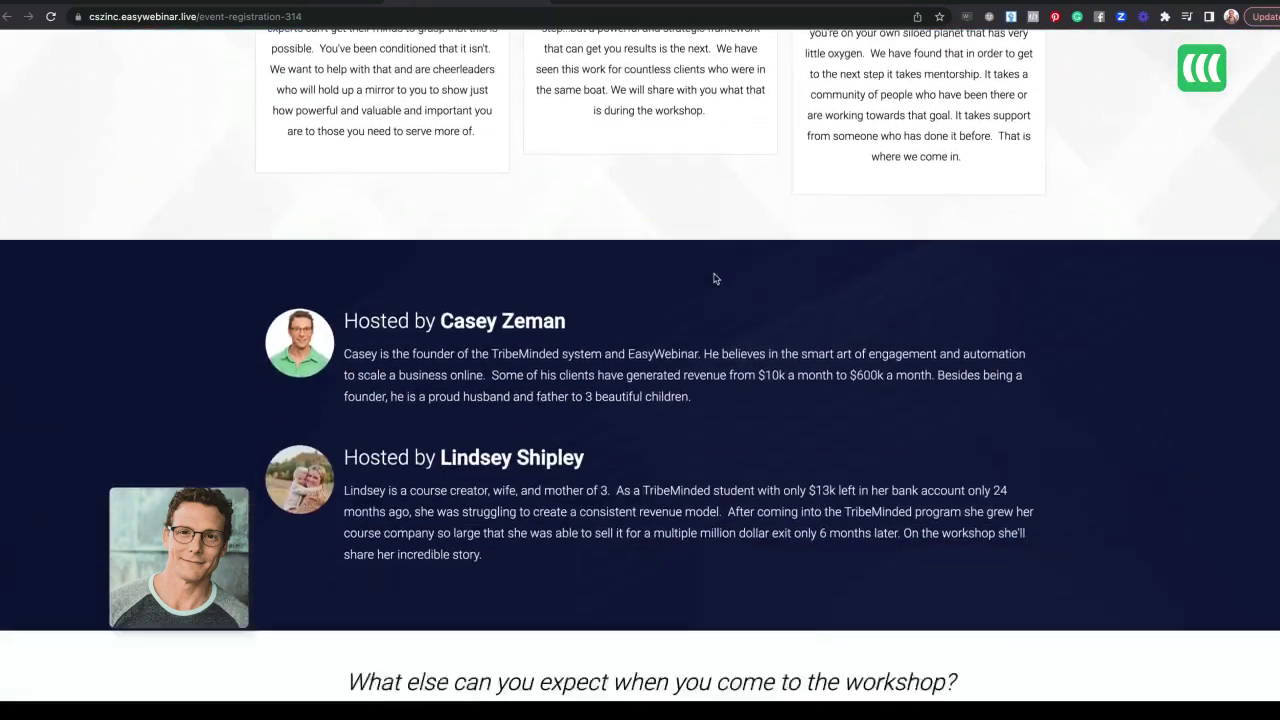
scroll(715, 280, "down", 7)
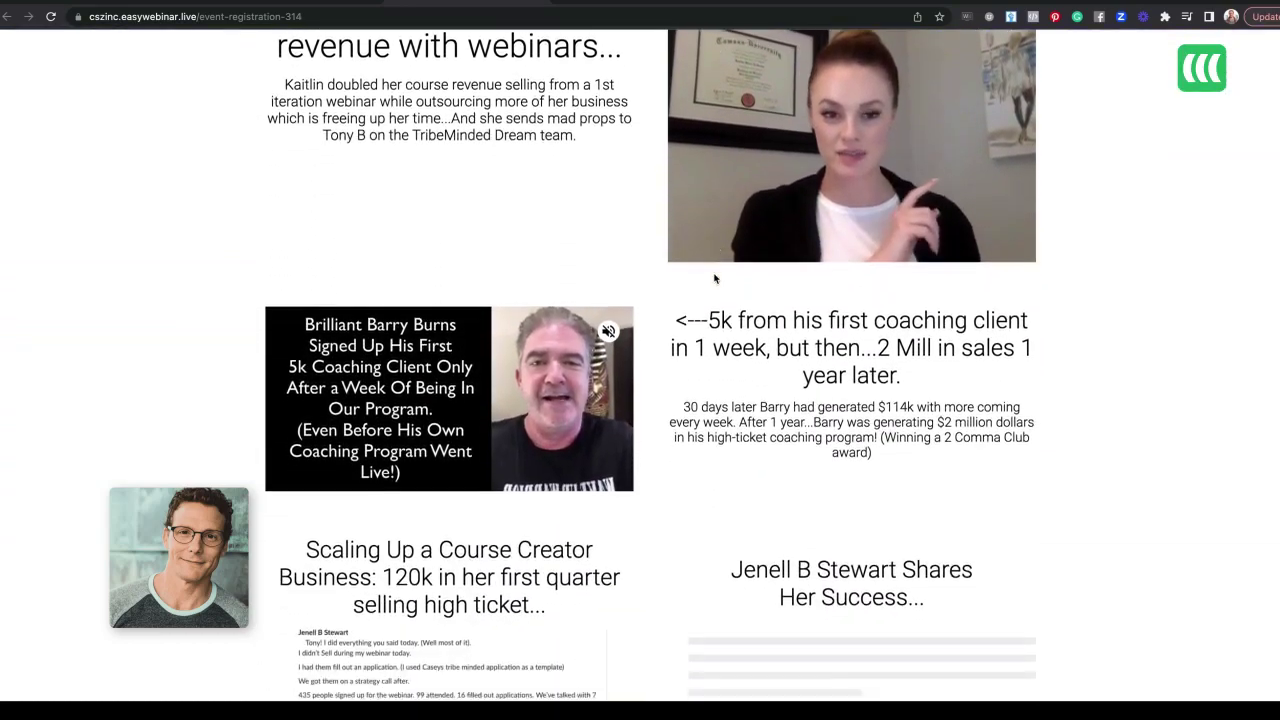
scroll(714, 278, "down", 4)
scroll(714, 278, "up", 7)
scroll(714, 277, "up", 15)
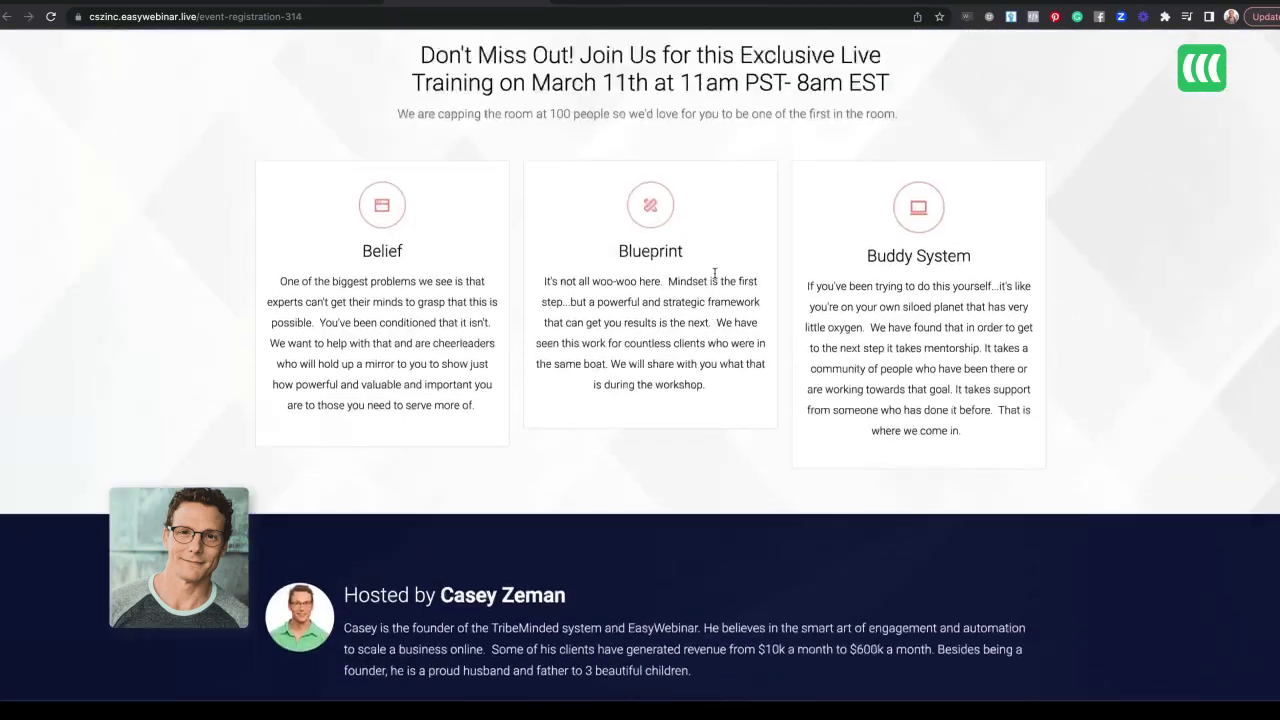
scroll(714, 289, "up", 5)
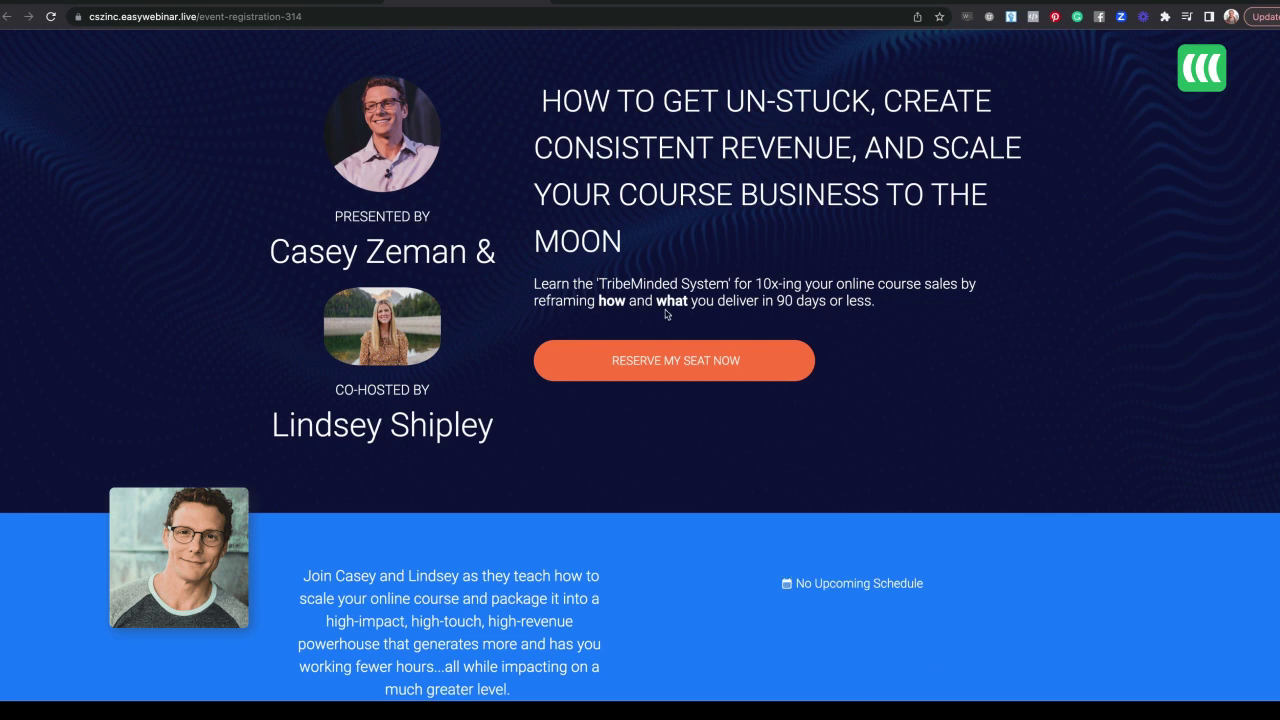
left_click(673, 361)
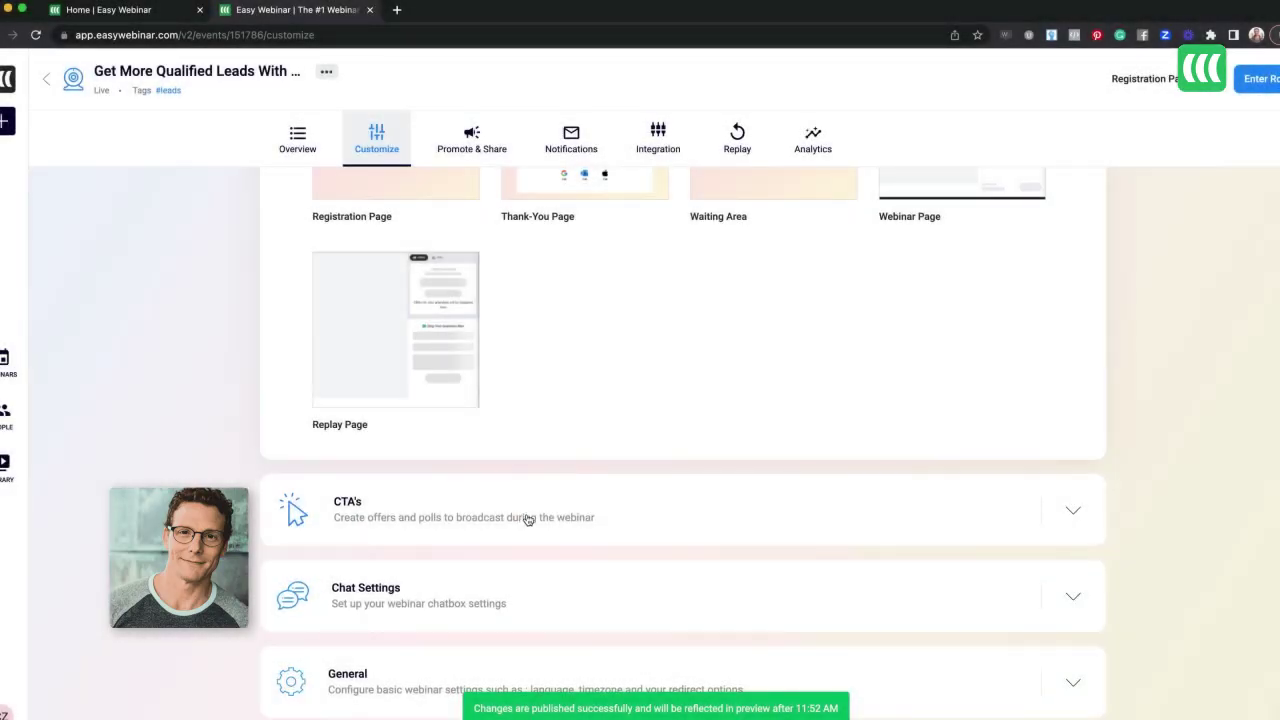
Step: Add a new offer to the calls to action of the "Get More Qualified Leads With ..." webinar
left_click(523, 520)
scroll(528, 463, "down", 3)
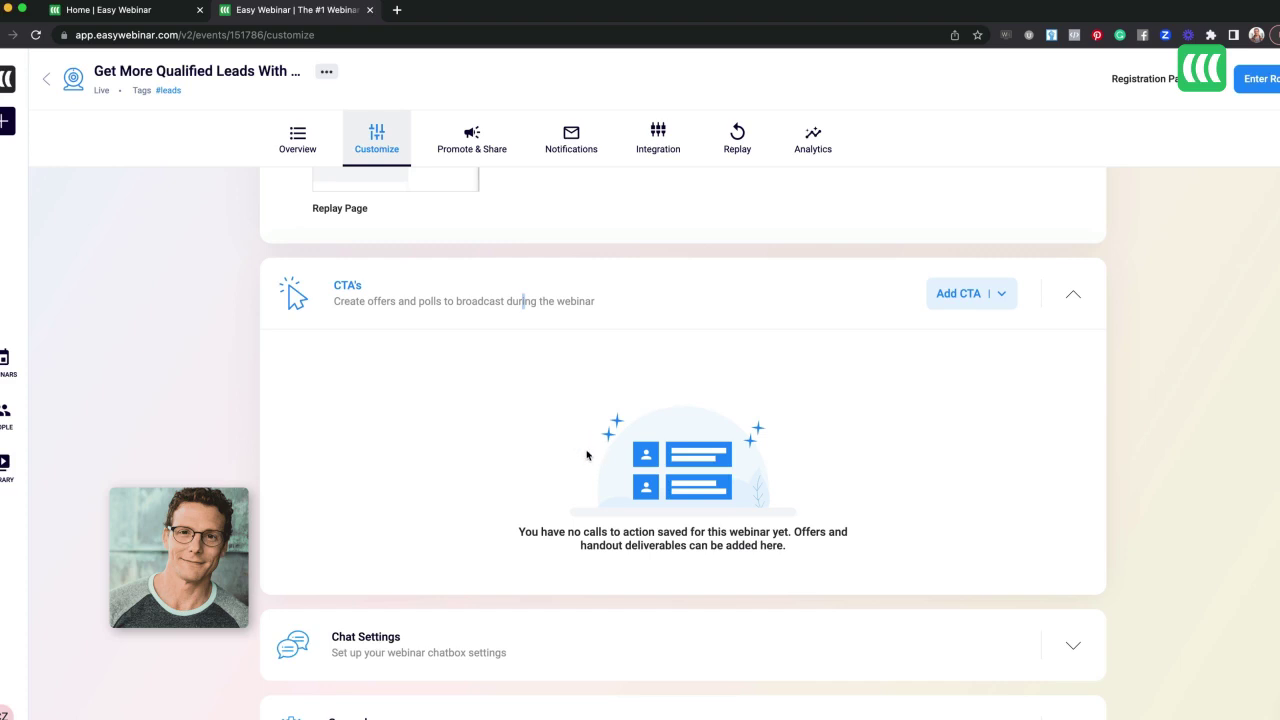
left_click(962, 297)
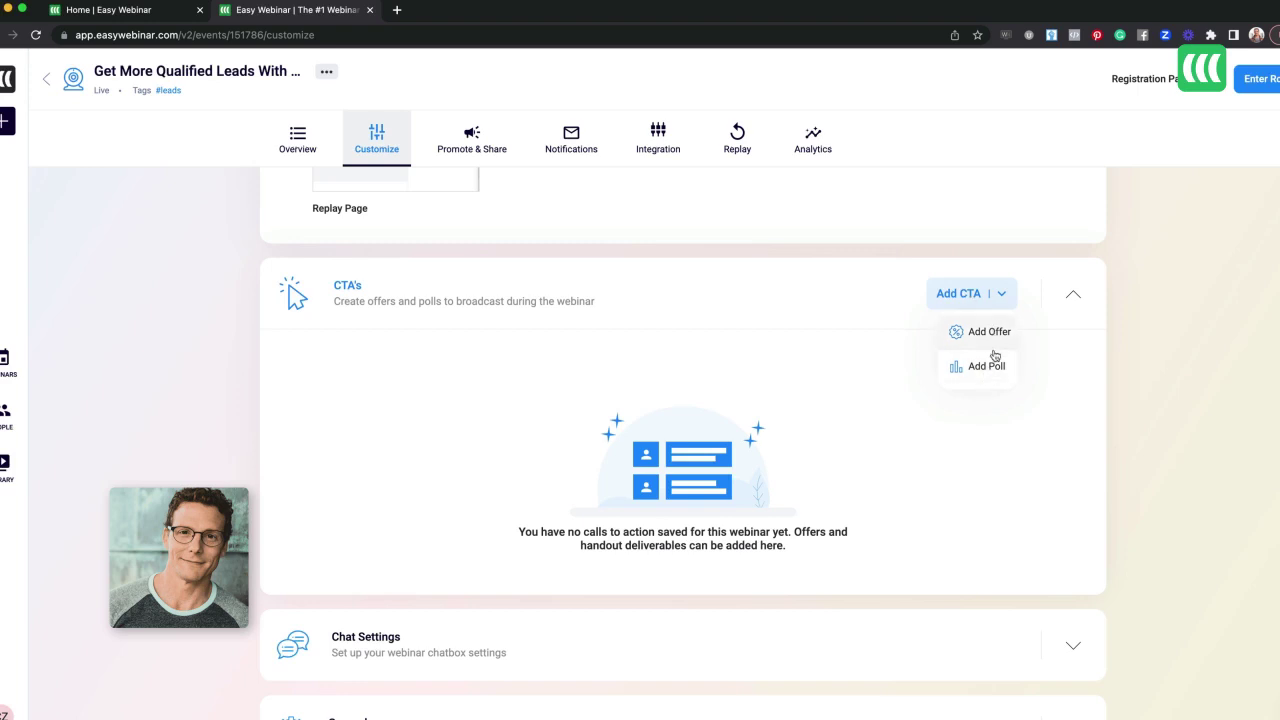
left_click(993, 332)
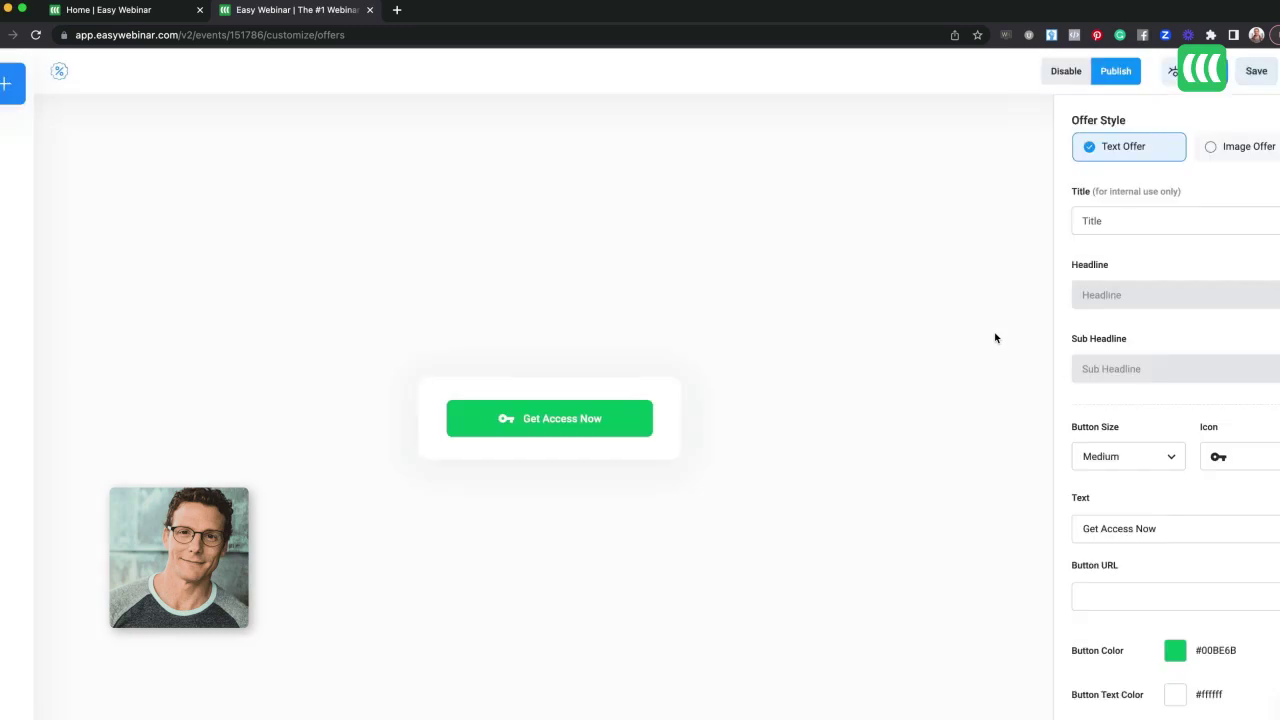
Step: Title the offer "my first offer" and enable its headline with the text "Download this PDF"
left_click(1115, 220)
type("my first offer")
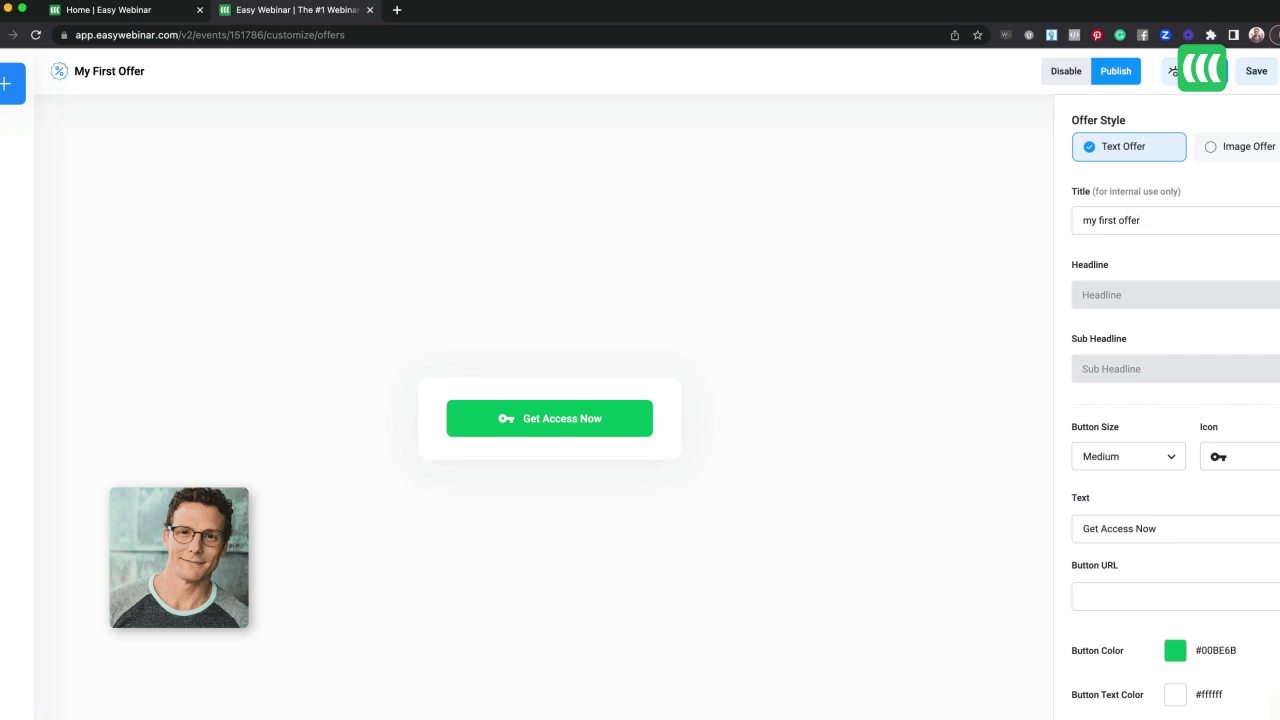
left_click(1194, 295)
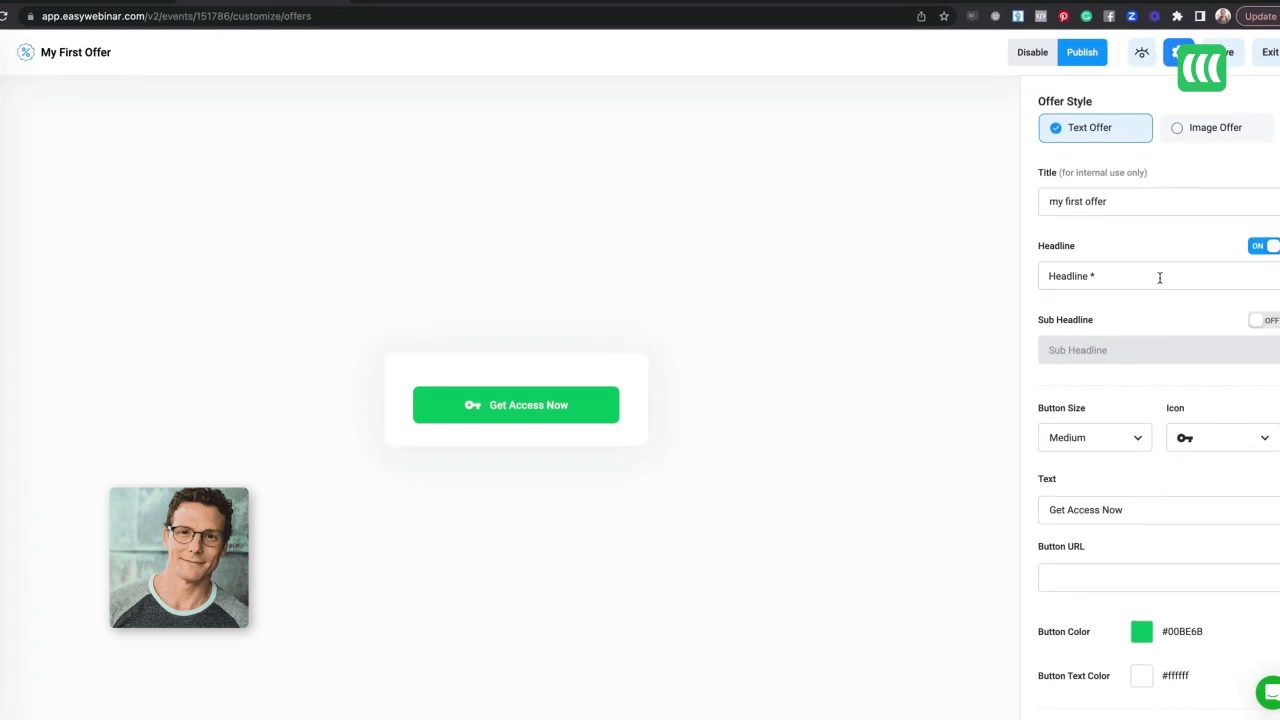
type("Down")
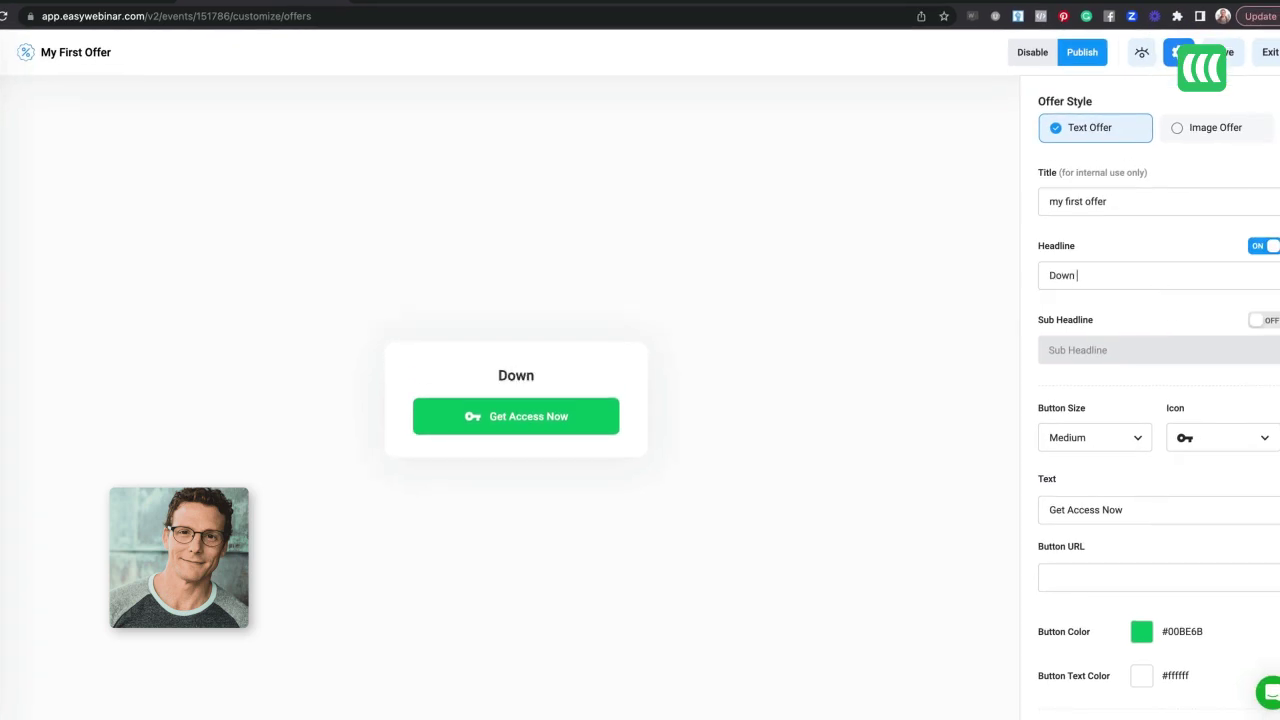
type("load this PDF")
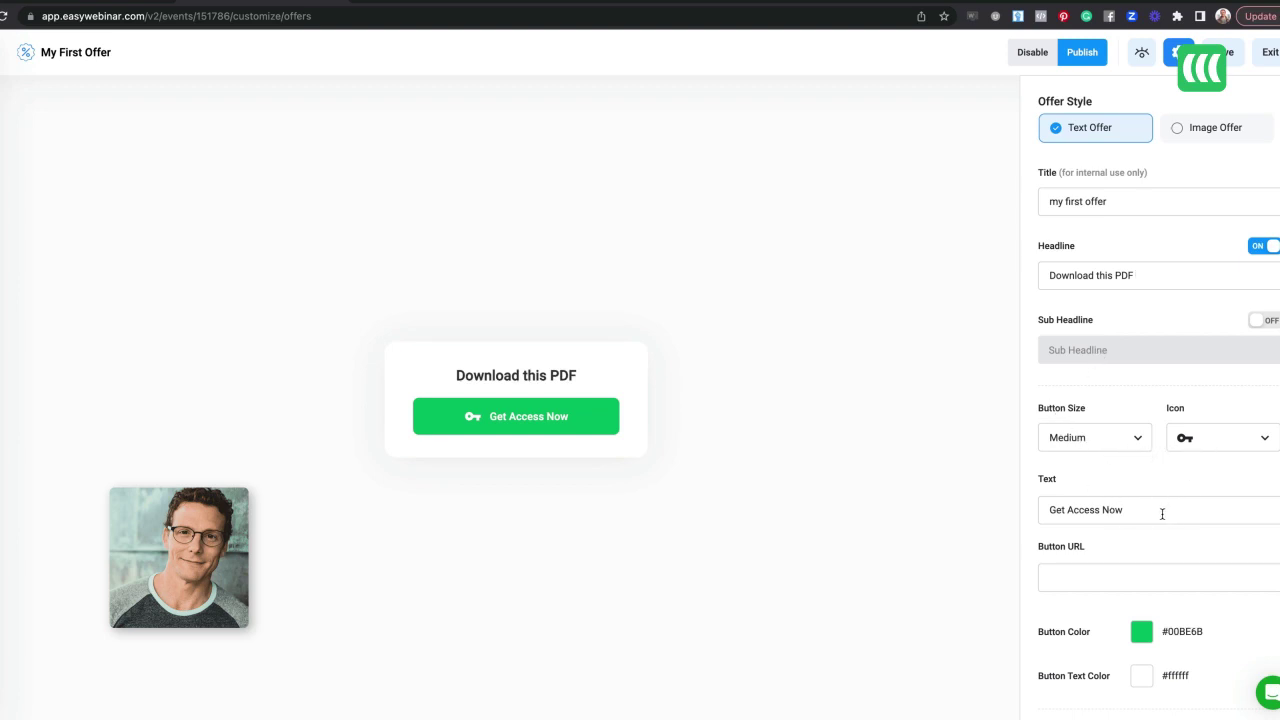
Step: Check the text offer's button settings, switch the offer style to Image Offer and turn on its countdown
scroll(1162, 513, "down", 2)
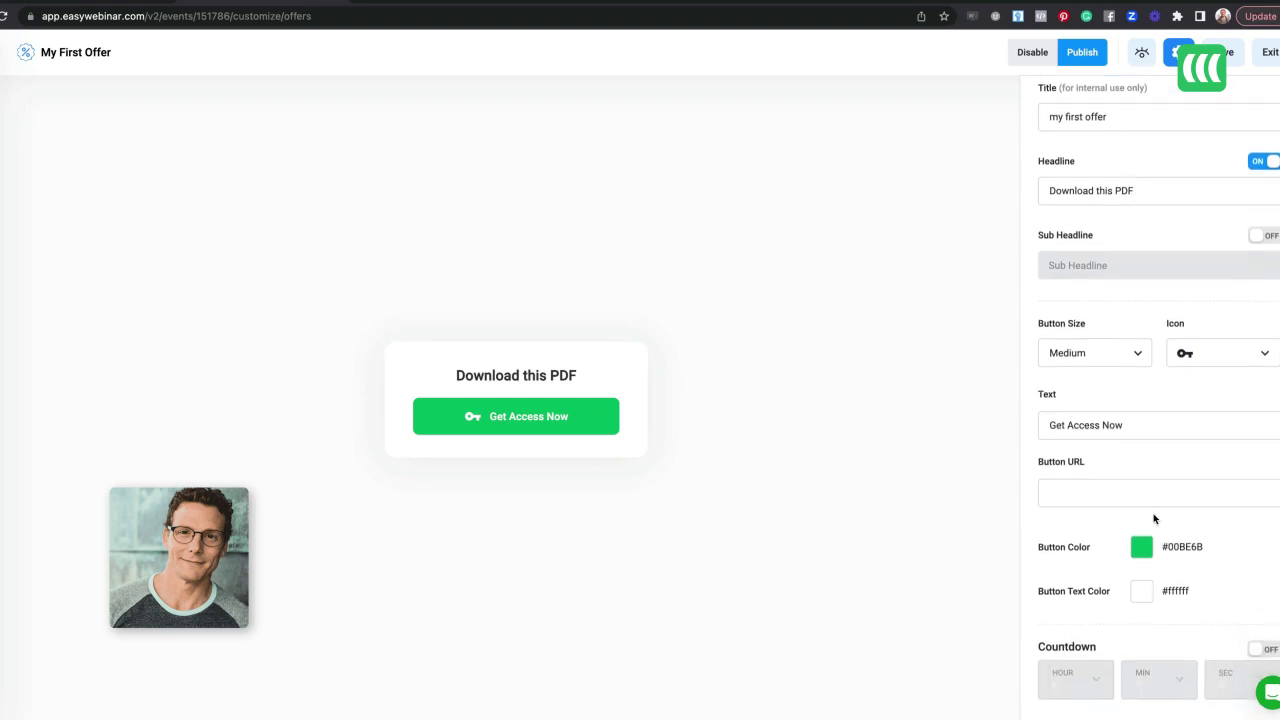
left_click(1091, 488)
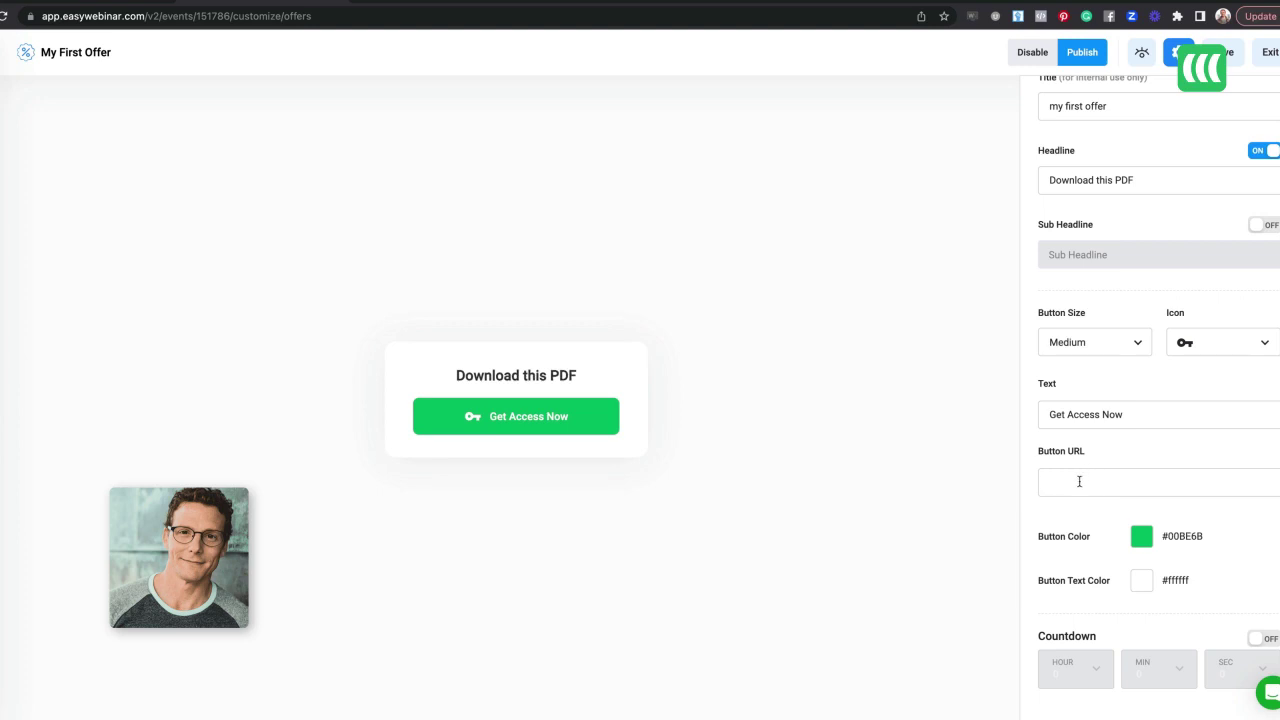
scroll(1103, 487, "up", 2)
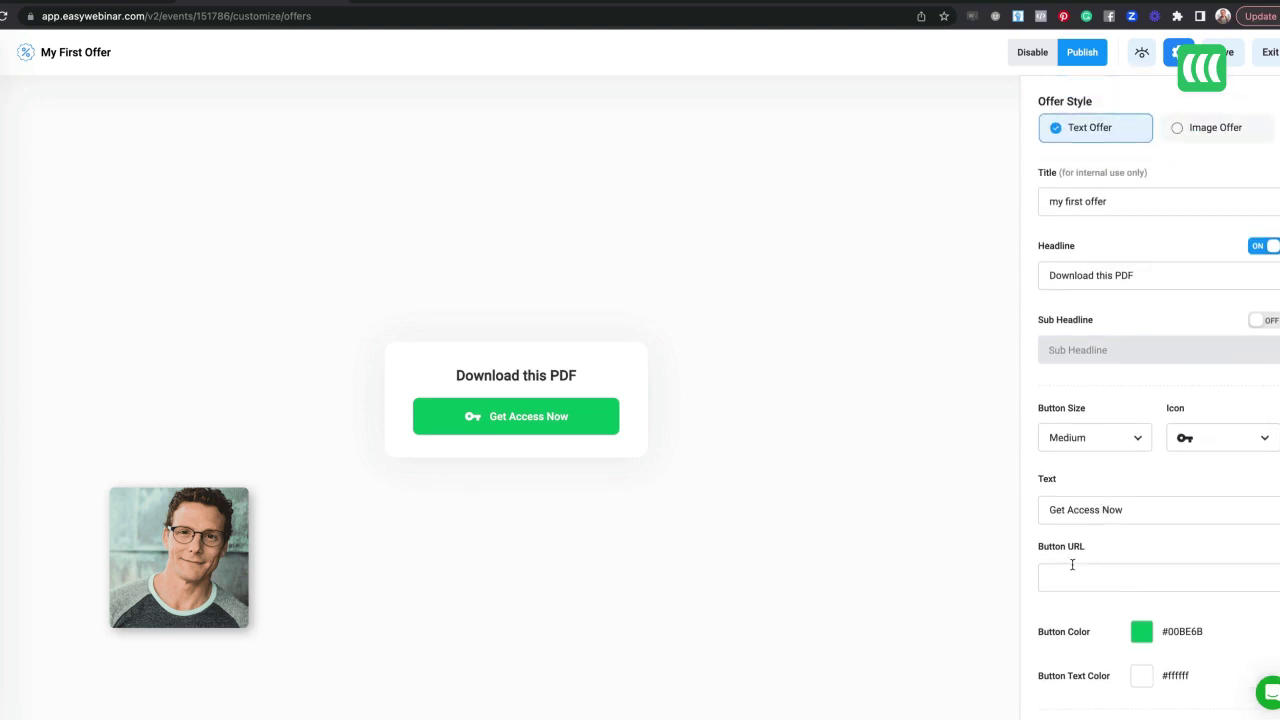
left_click(1179, 131)
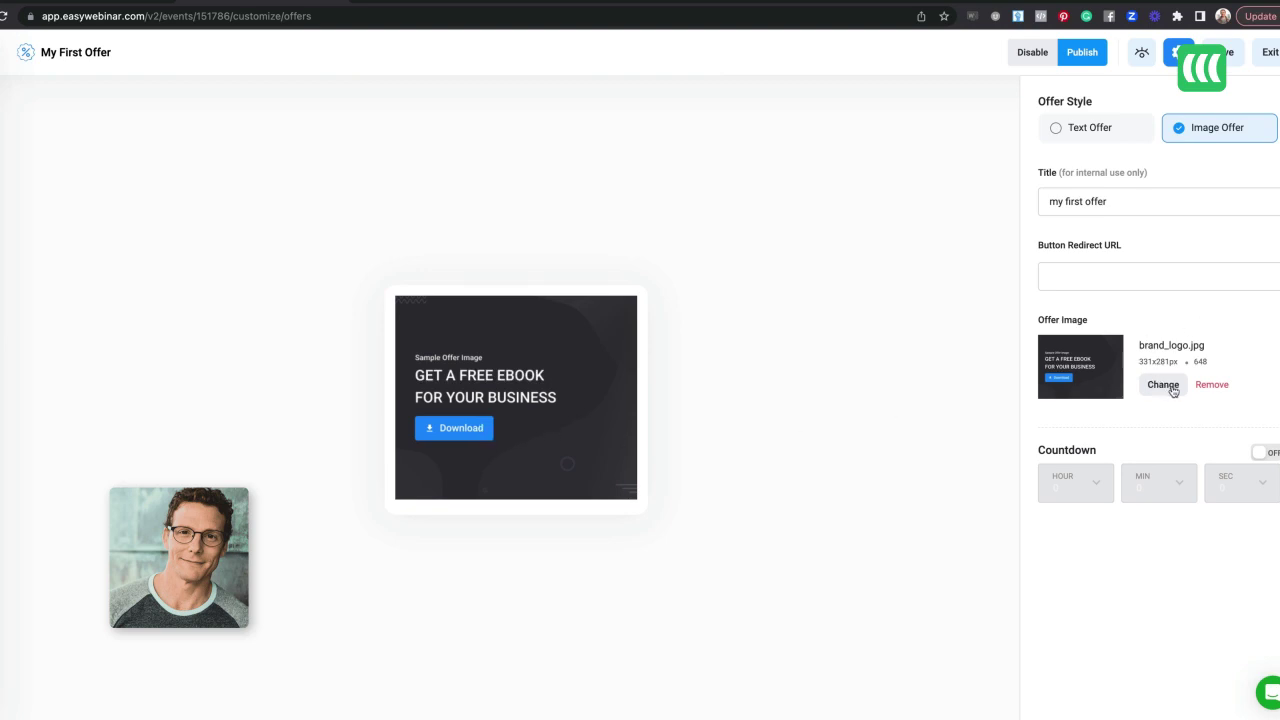
left_click(1264, 452)
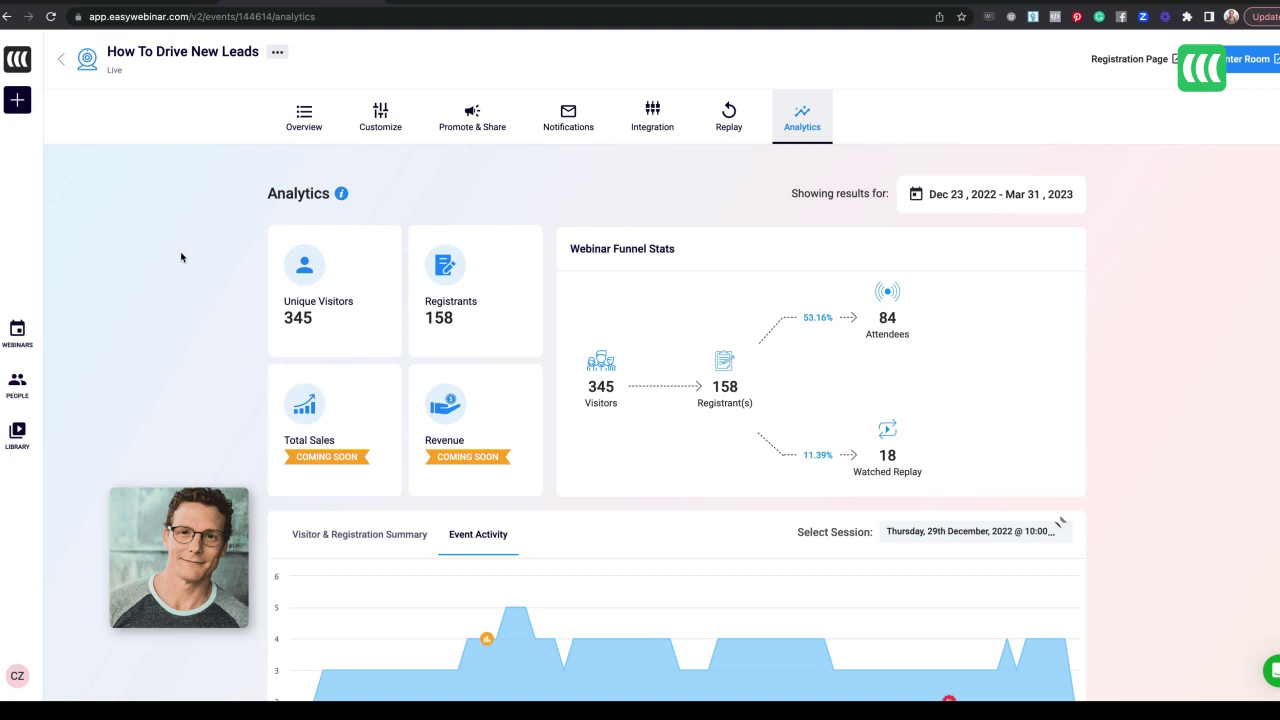
Step: Inspect the poll and offer markers on the Event Activity chart in the "How To Drive New Leads" analytics
scroll(523, 510, "down", 3)
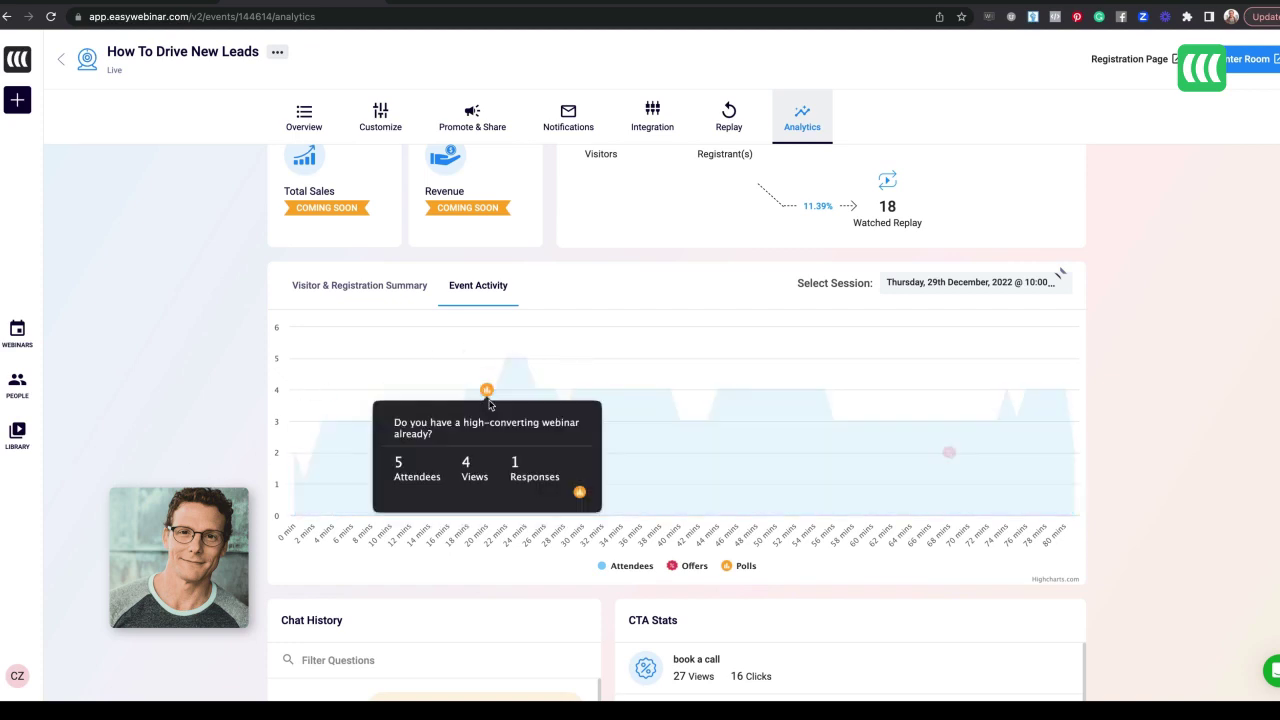
mouse_move(487, 398)
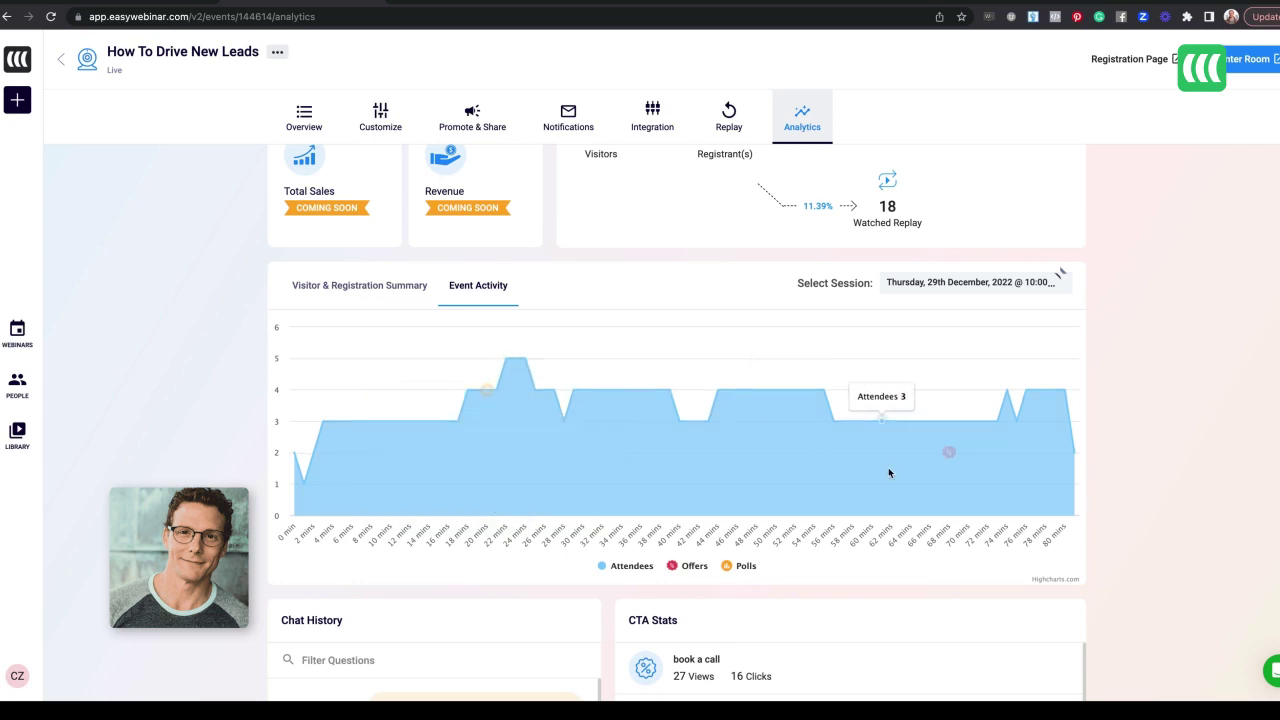
mouse_move(951, 455)
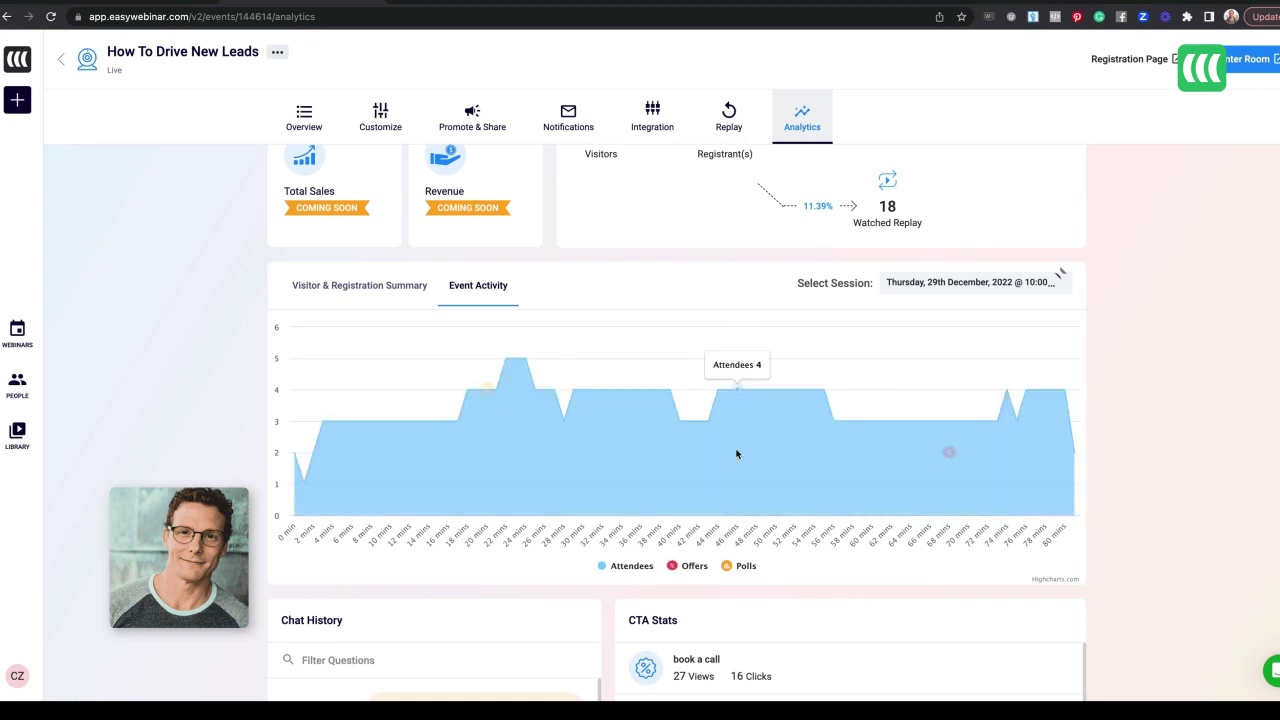
Step: Examine the Visitor & Registration Summary chart in the webinar's analytics
scroll(737, 451, "up", 4)
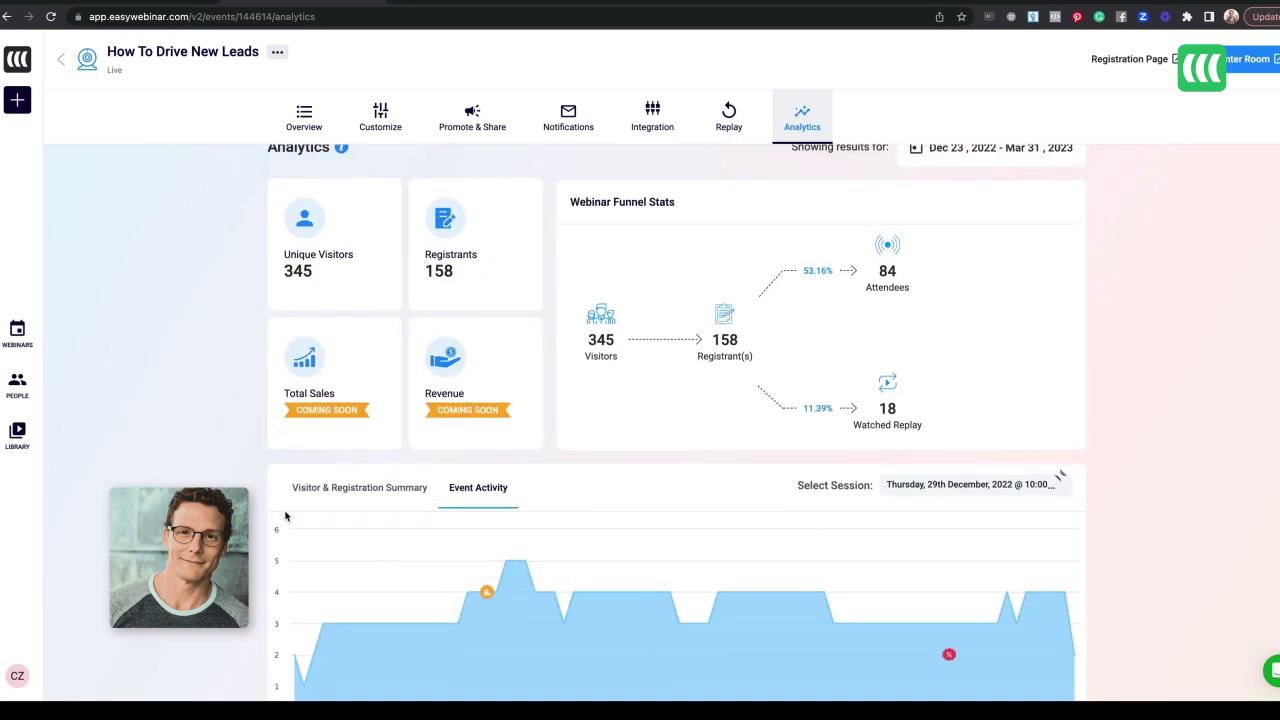
left_click(328, 489)
scroll(500, 520, "down", 3)
scroll(501, 523, "down", 2)
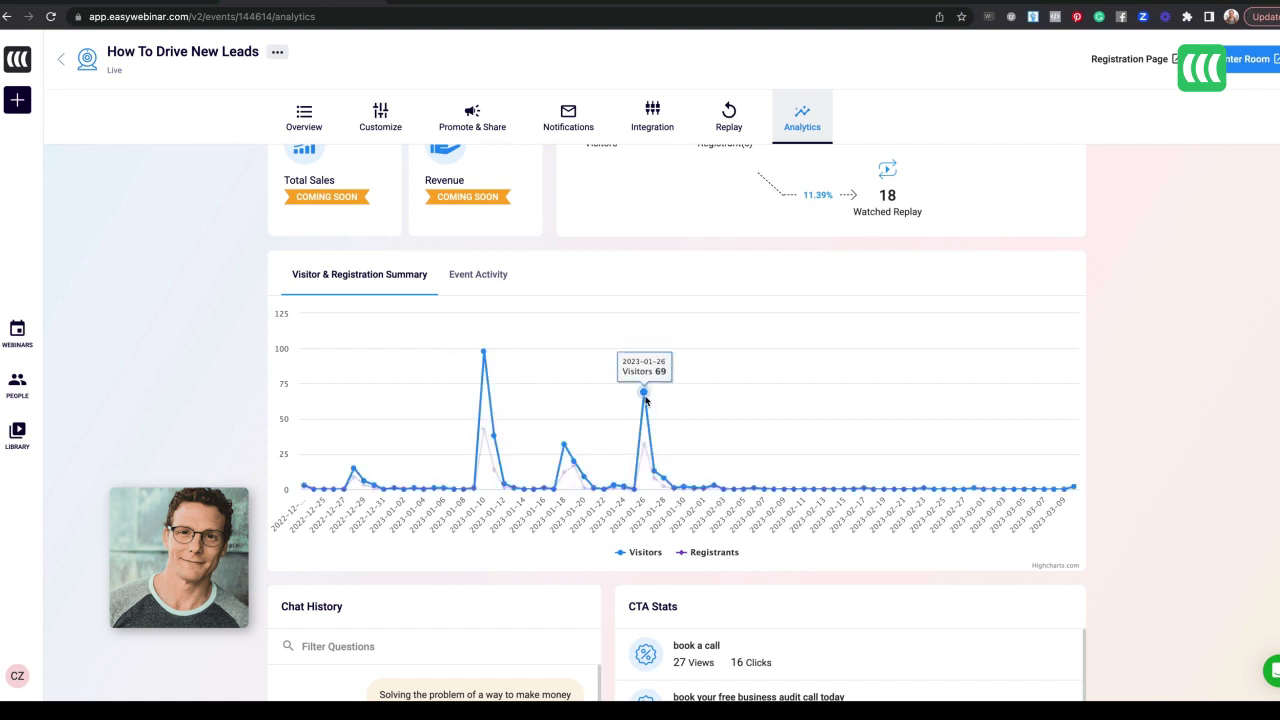
Step: Review the chat history, CTA stats and registrants map in the webinar's analytics
scroll(526, 457, "down", 3)
scroll(290, 471, "down", 2)
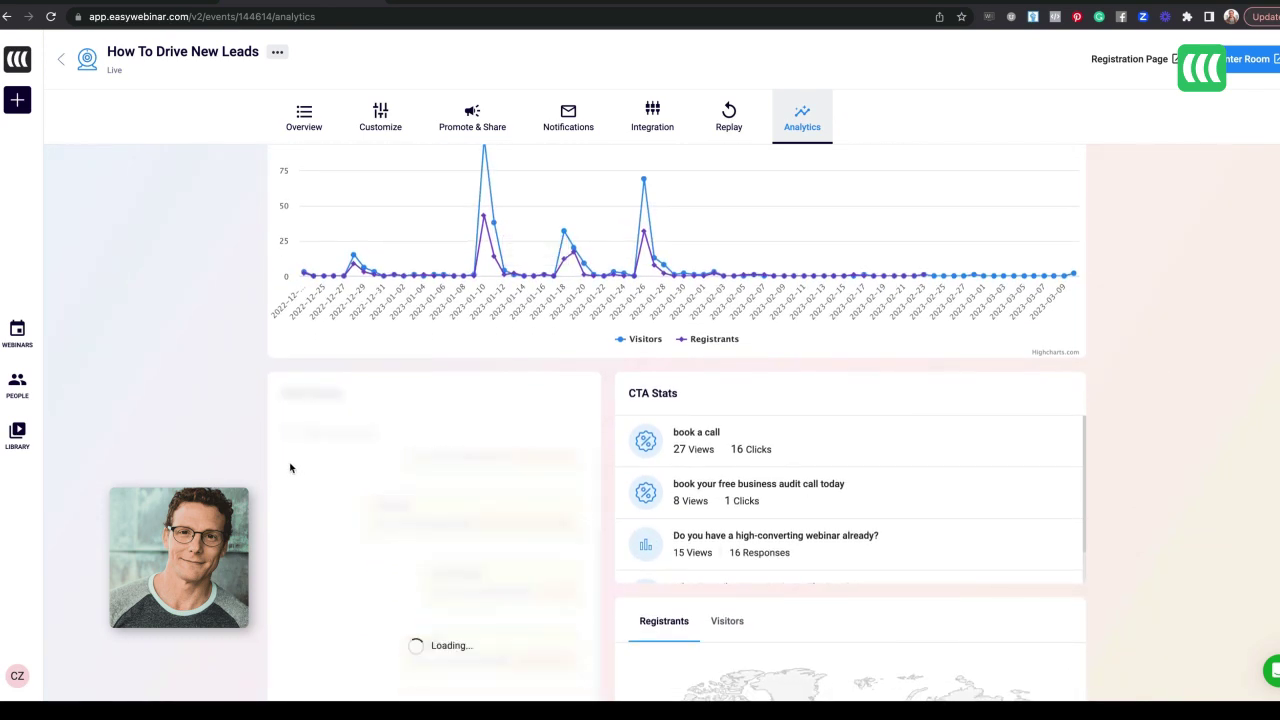
scroll(409, 423, "down", 5)
scroll(808, 517, "down", 2)
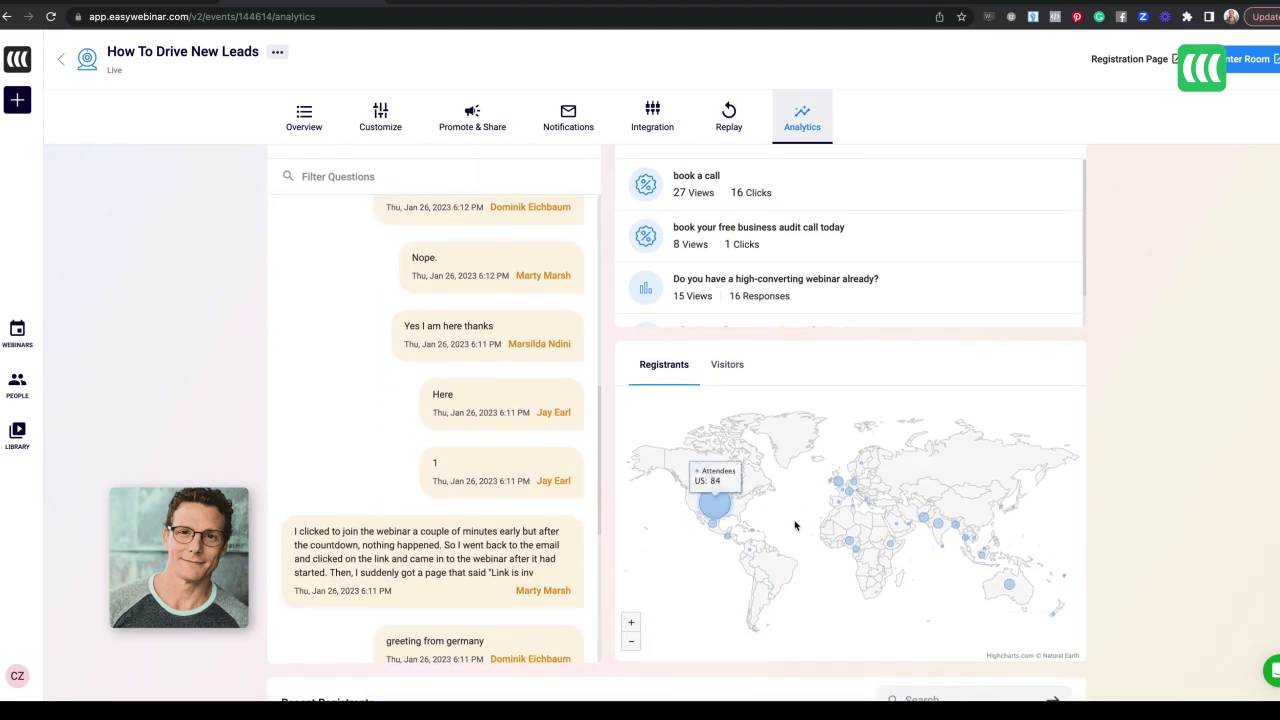
scroll(797, 523, "up", 2)
scroll(1137, 474, "up", 3)
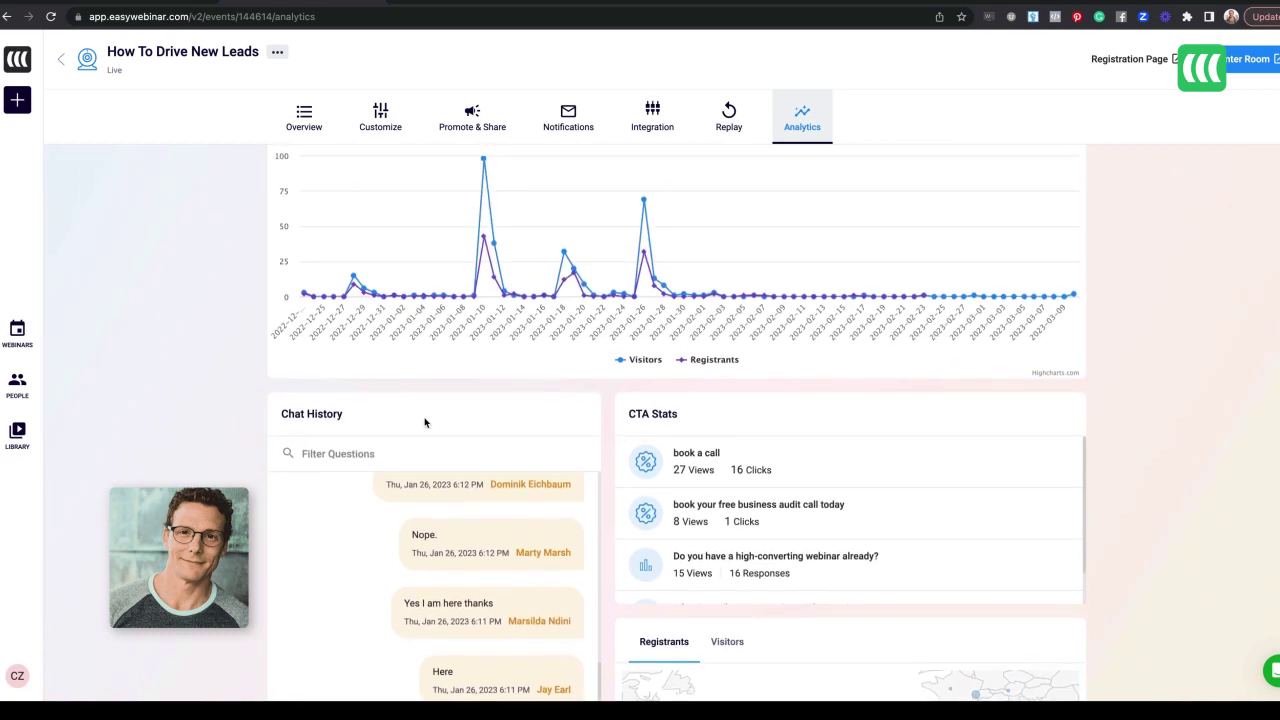
scroll(720, 500, "down", 1)
scroll(720, 507, "up", 1)
scroll(700, 480, "up", 5)
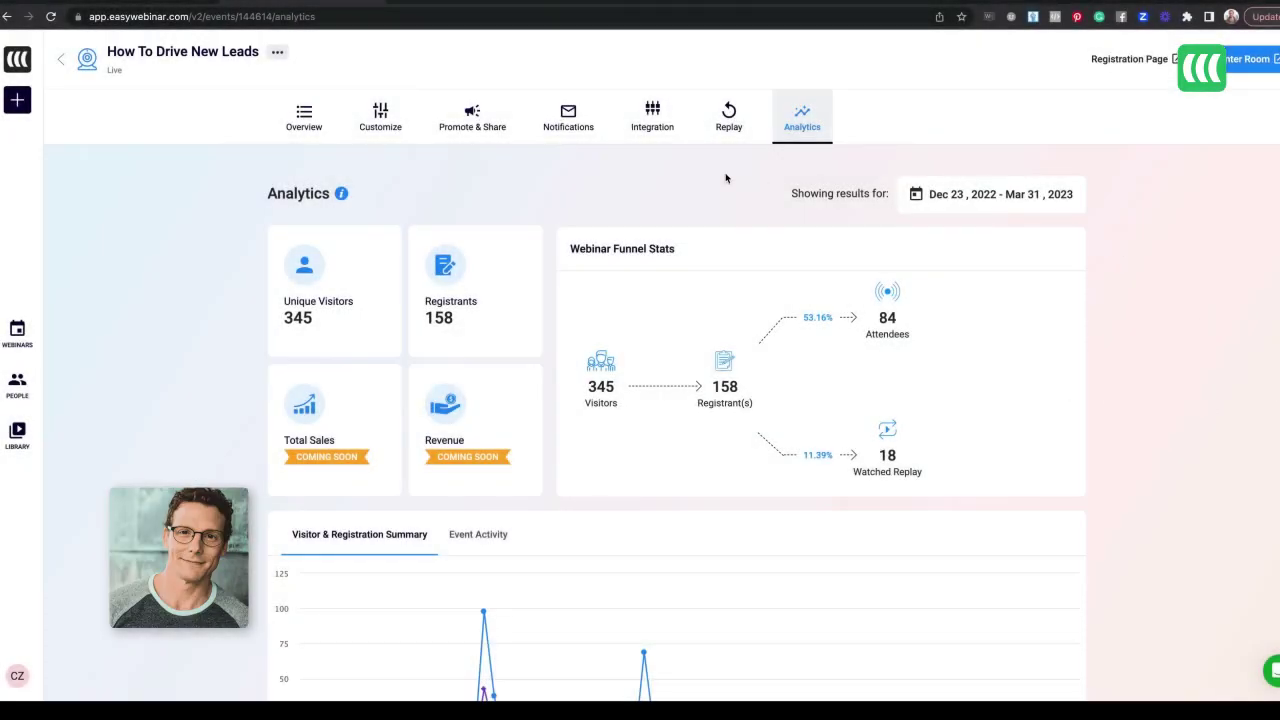
Step: Review the webinar's notification emails, checking the recipient groups of the Power Follow-ups: Left Early, Saw but didn't click the offer, and Clicked but not purchased
left_click(570, 114)
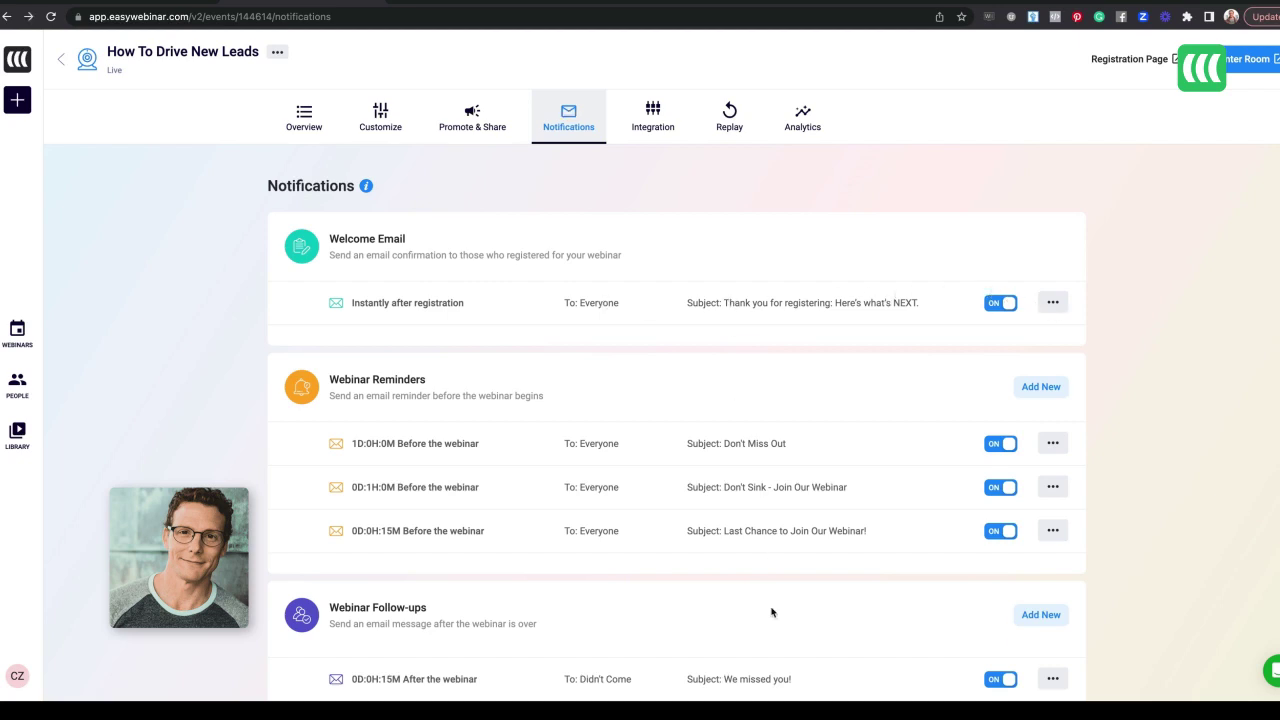
scroll(774, 637, "down", 3)
scroll(753, 600, "down", 3)
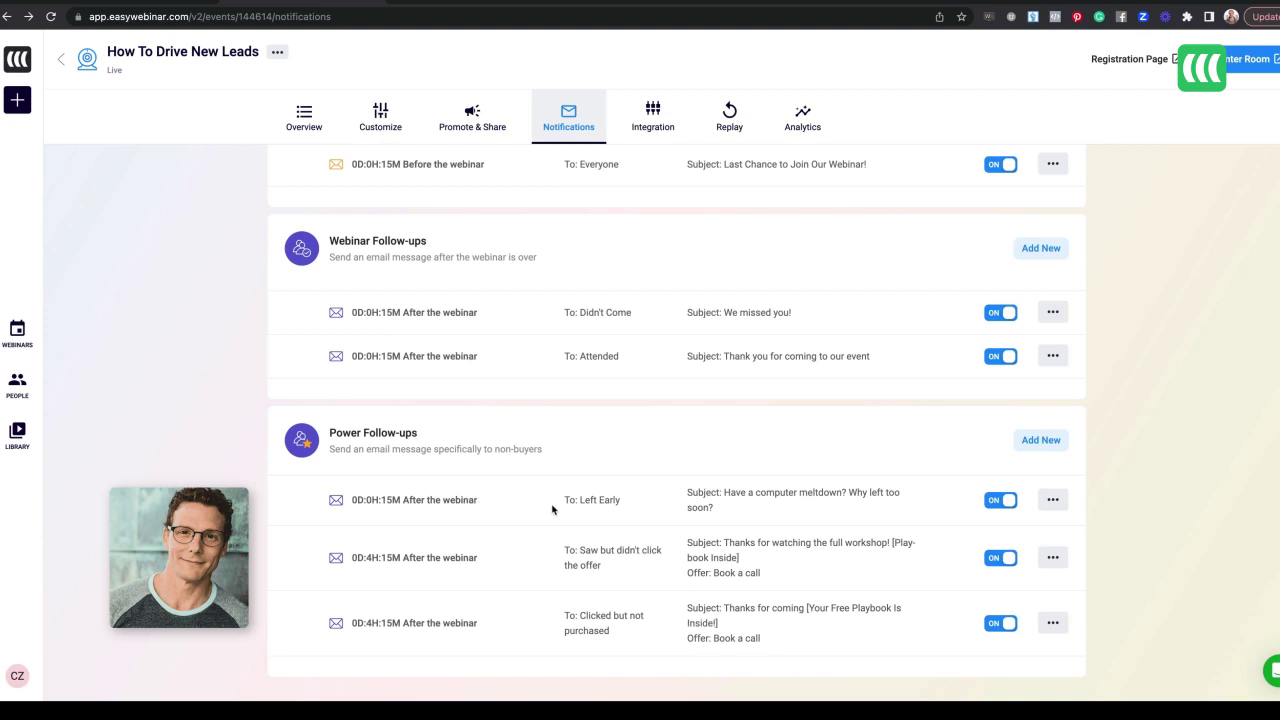
left_click_drag(567, 500, 640, 512)
left_click(571, 555)
left_click_drag(571, 553, 631, 573)
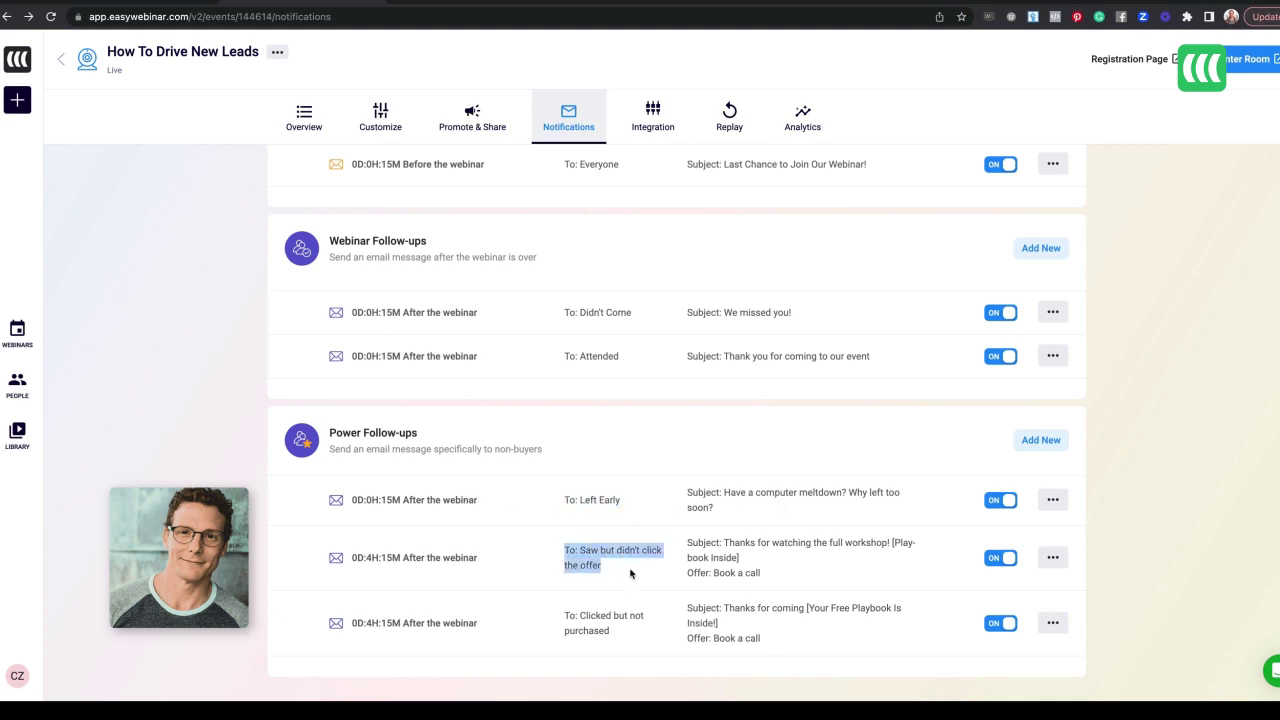
left_click_drag(579, 614, 622, 646)
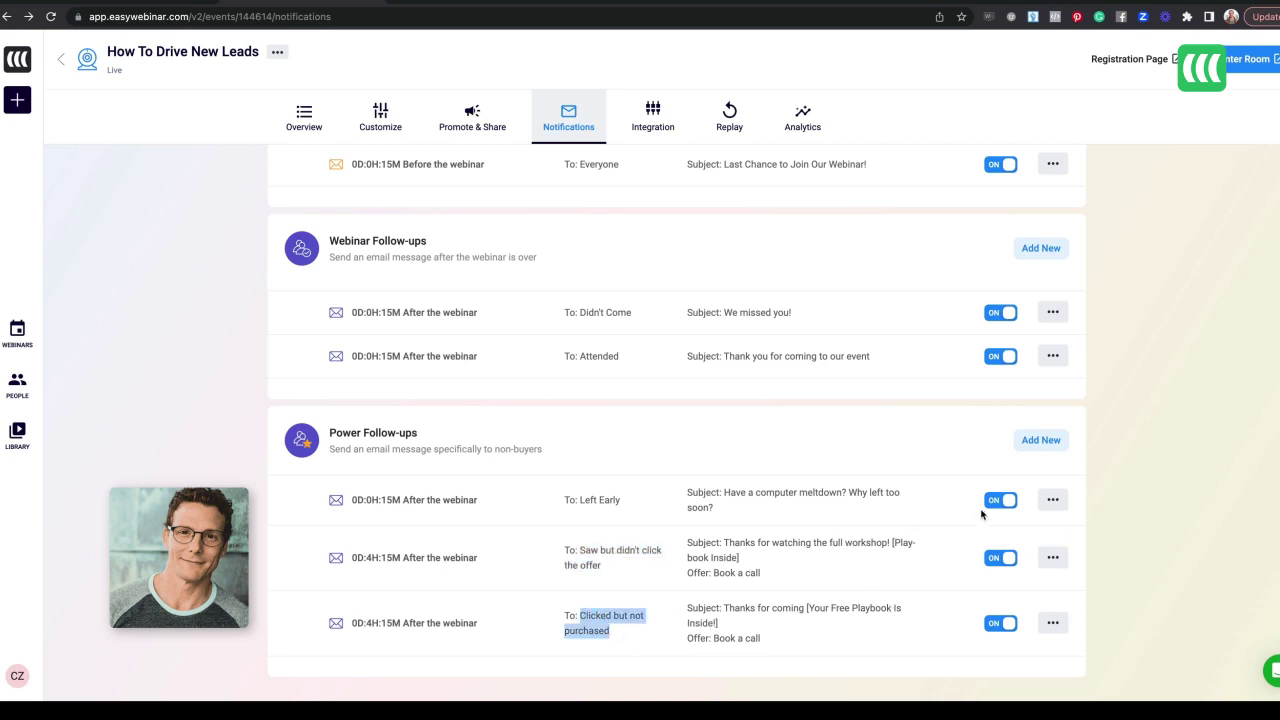
scroll(793, 637, "up", 5)
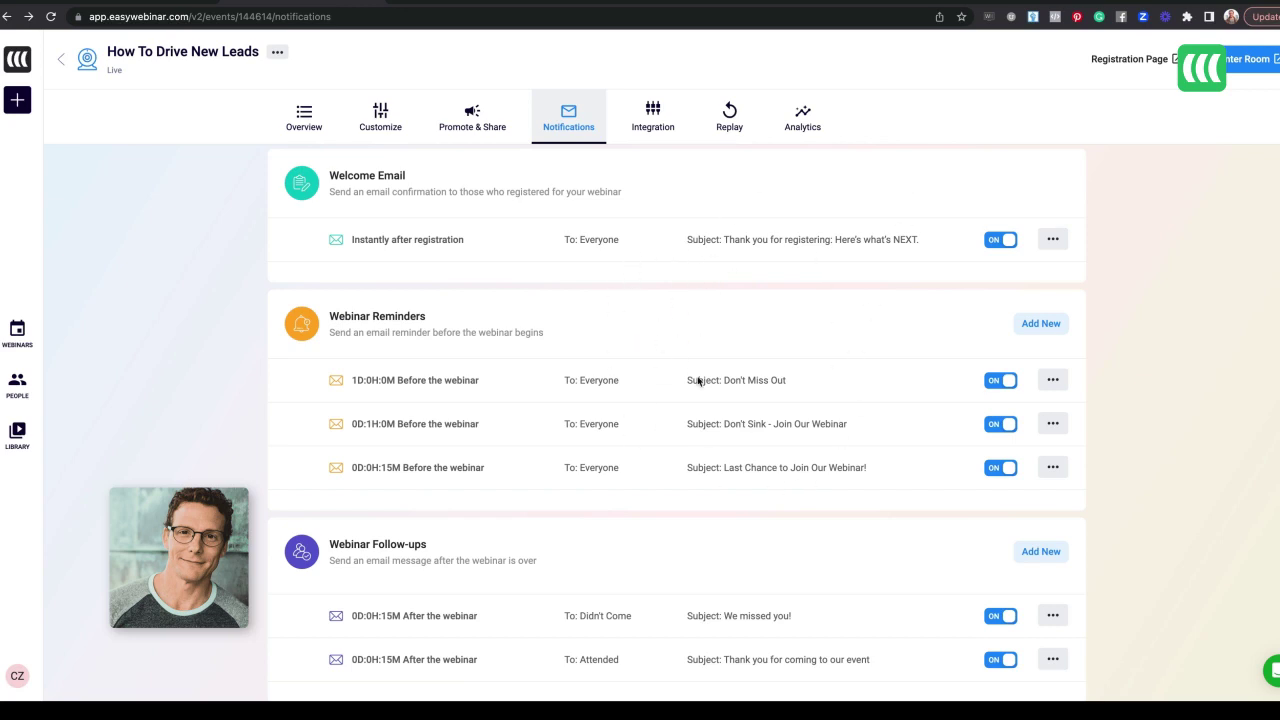
Step: Open the "Don't Miss Out" reminder sent one day before the webinar and review its email preview
scroll(772, 416, "down", 2)
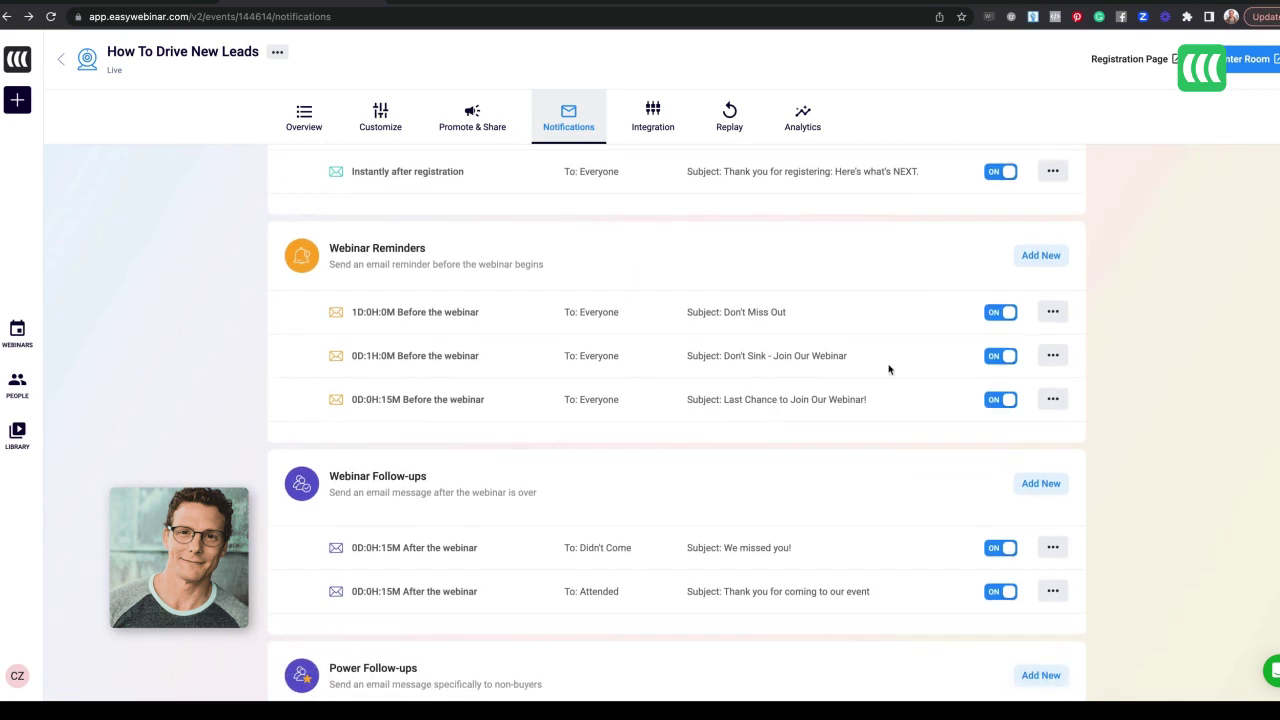
left_click(1055, 315)
left_click(1019, 341)
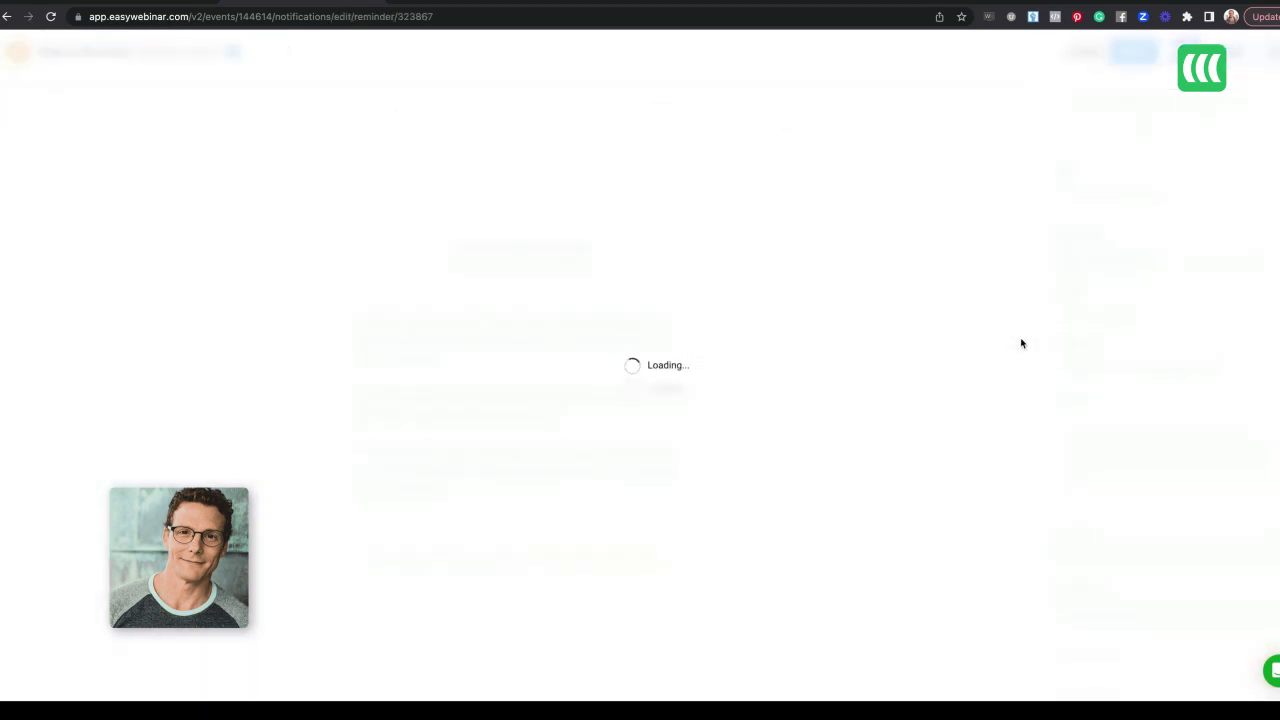
scroll(543, 366, "down", 5)
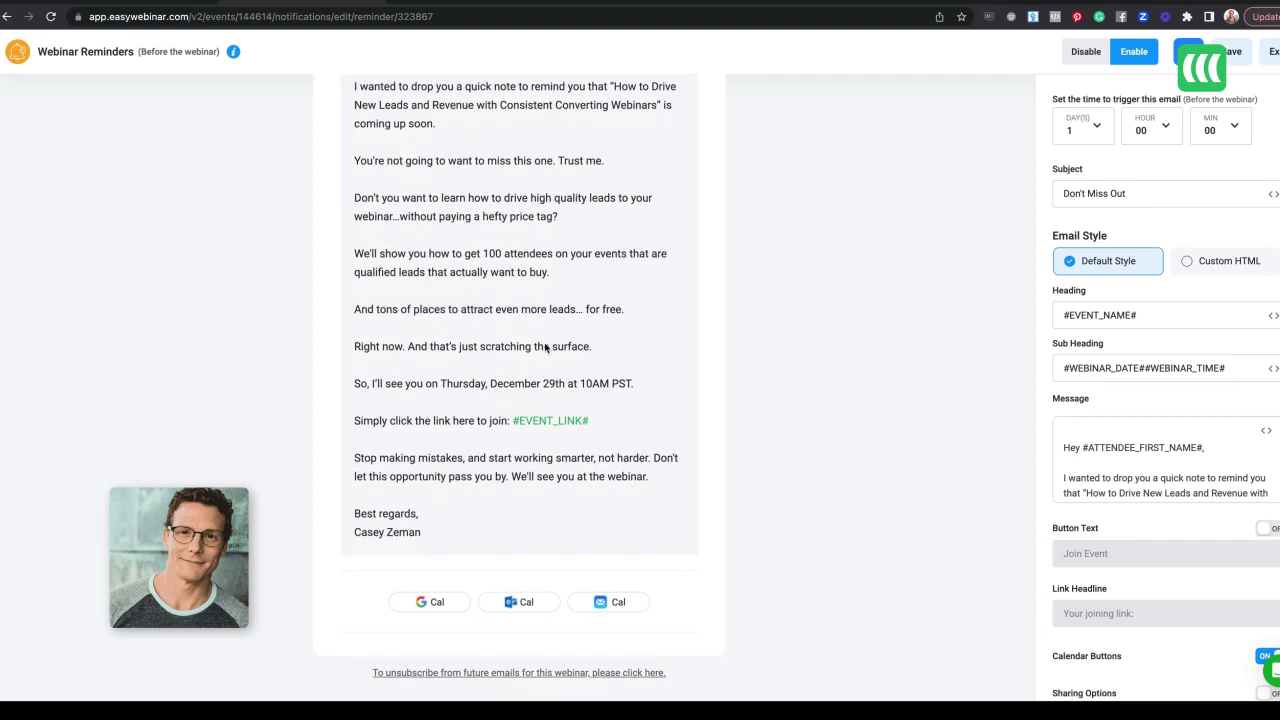
scroll(543, 360, "up", 2)
scroll(538, 362, "up", 1)
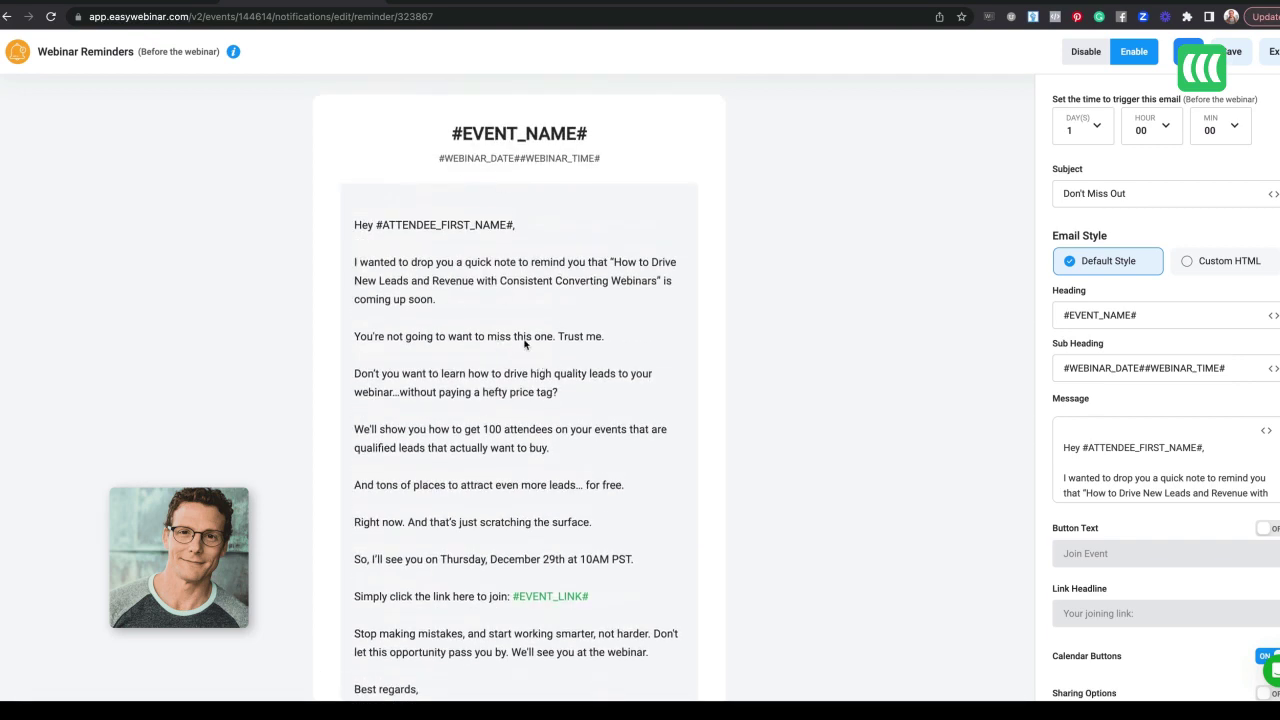
Step: Turn on the Button Text option for the "Don't Miss Out" reminder email
left_click(1273, 531)
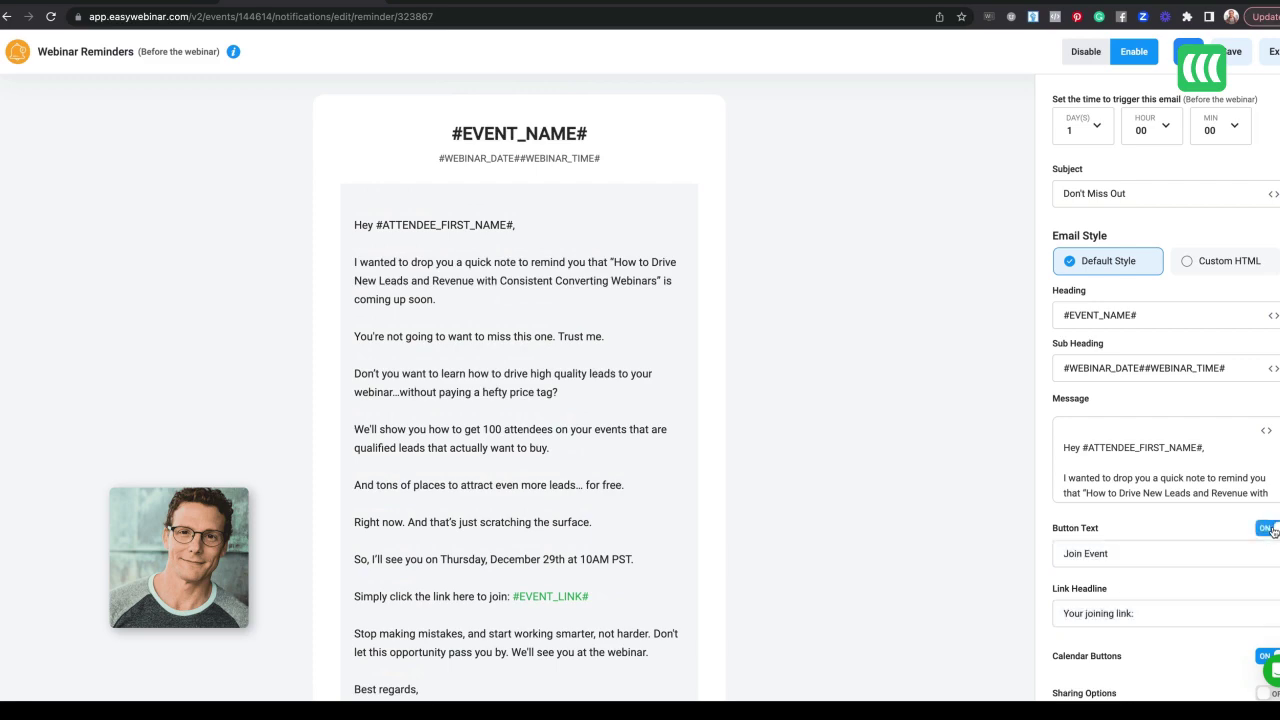
scroll(786, 469, "down", 3)
scroll(580, 432, "down", 1)
Step: Switch the reminder email to Custom HTML and back to Default Style, and exit its editor
left_click(1205, 268)
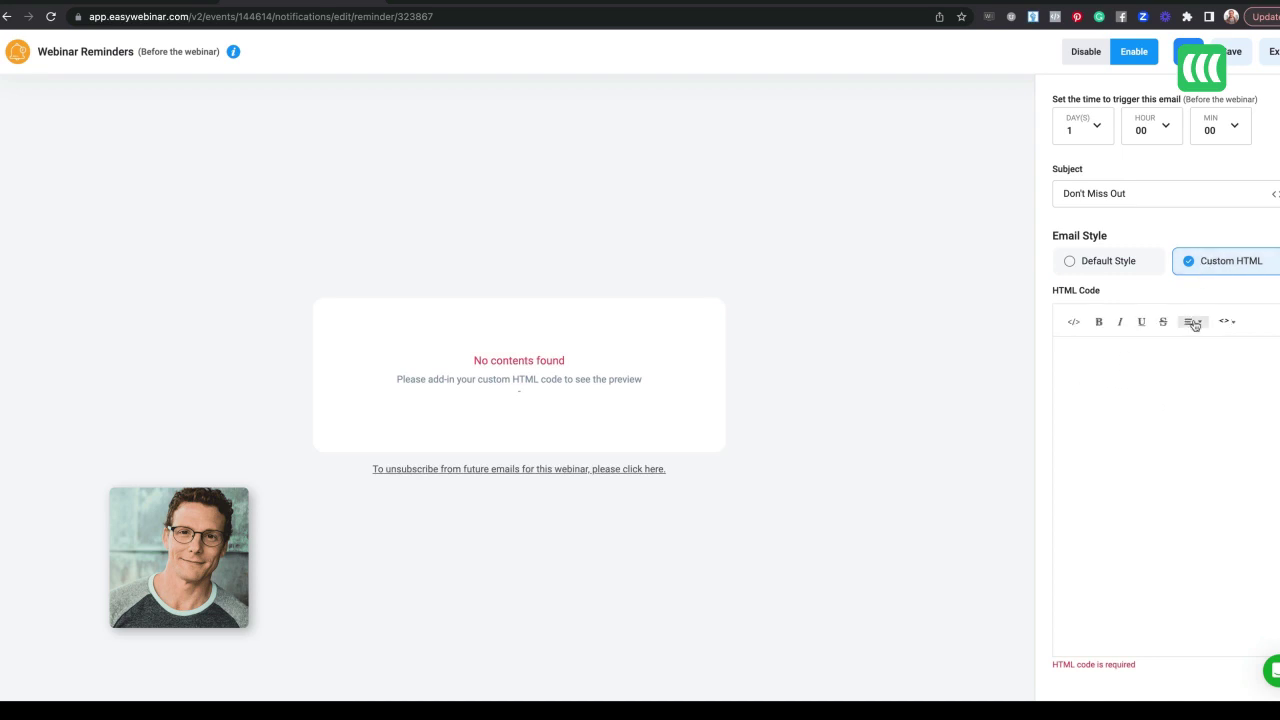
left_click(1123, 264)
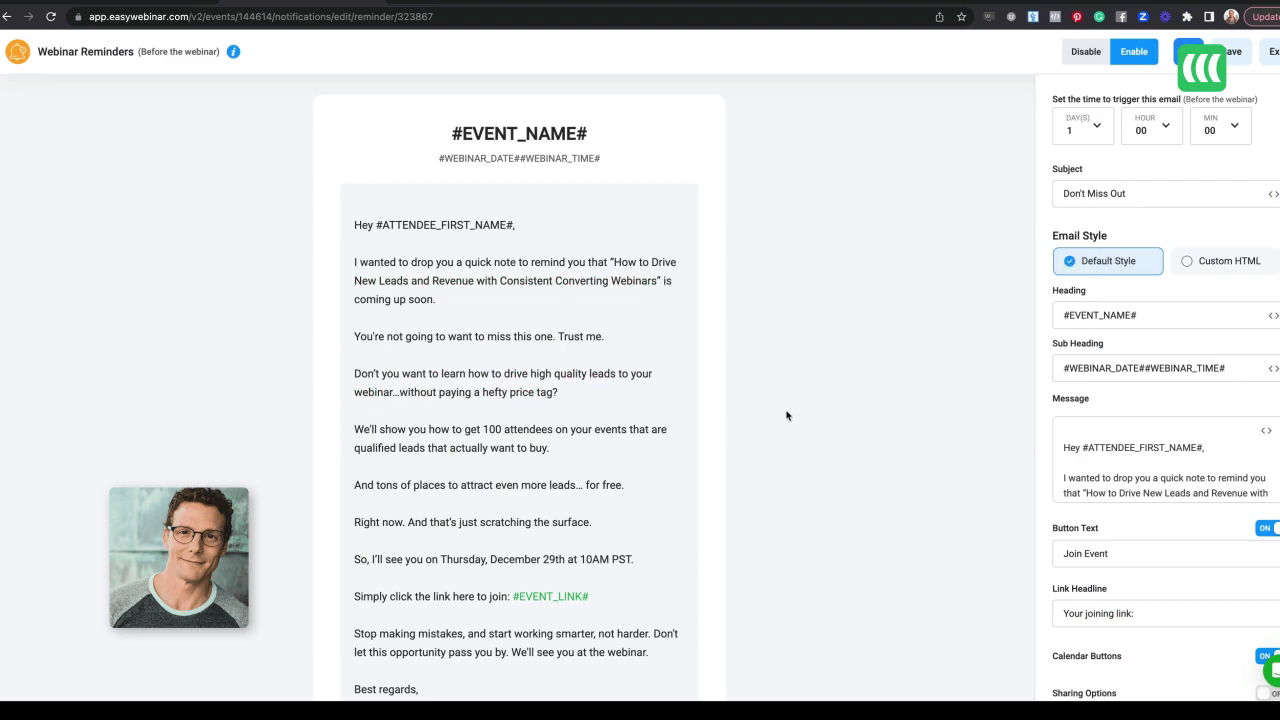
scroll(1177, 180, "down", 1)
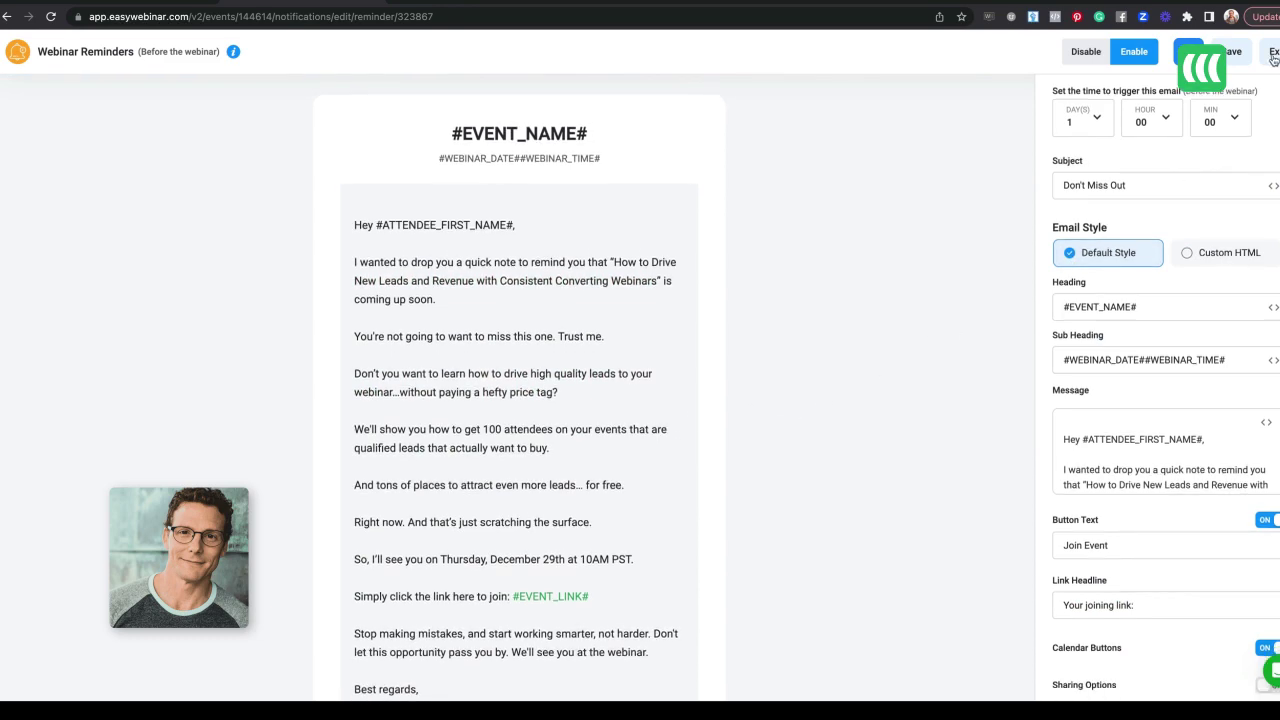
left_click(1273, 57)
left_click(758, 418)
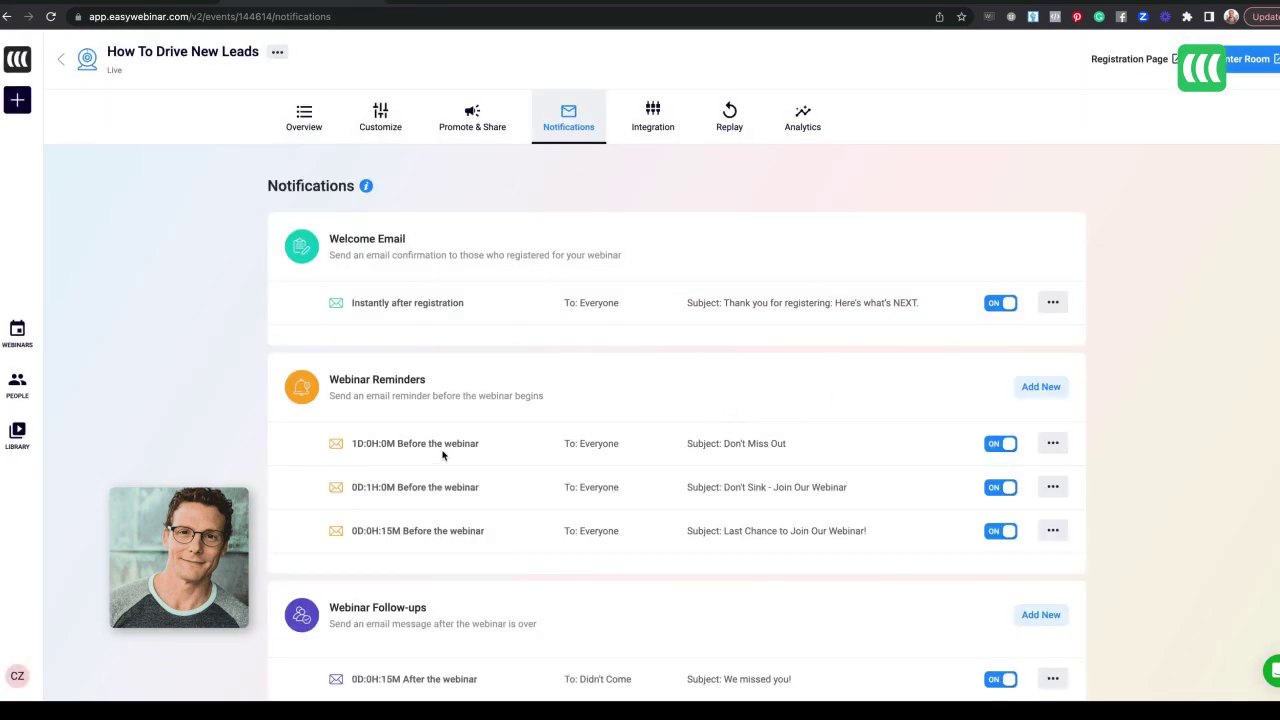
Step: Open the "We missed you!" follow-up email, check its recipient group choices and exit the editor
scroll(443, 456, "down", 3)
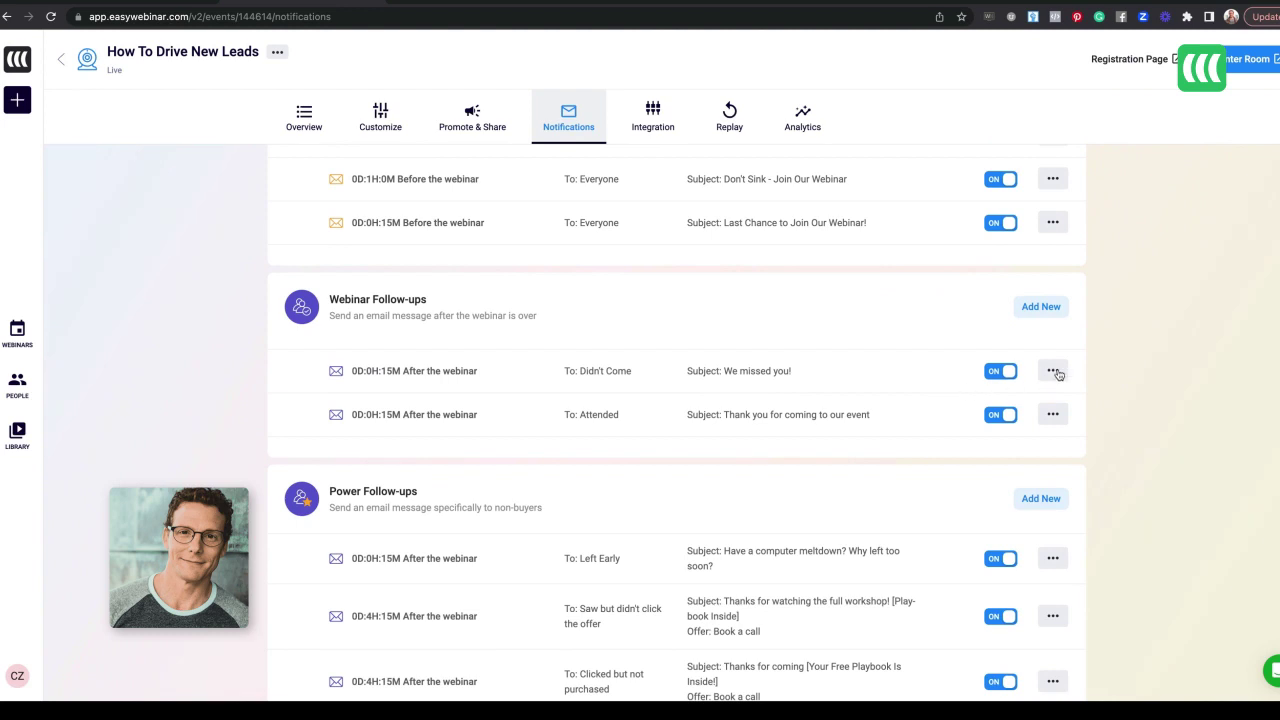
left_click(1055, 372)
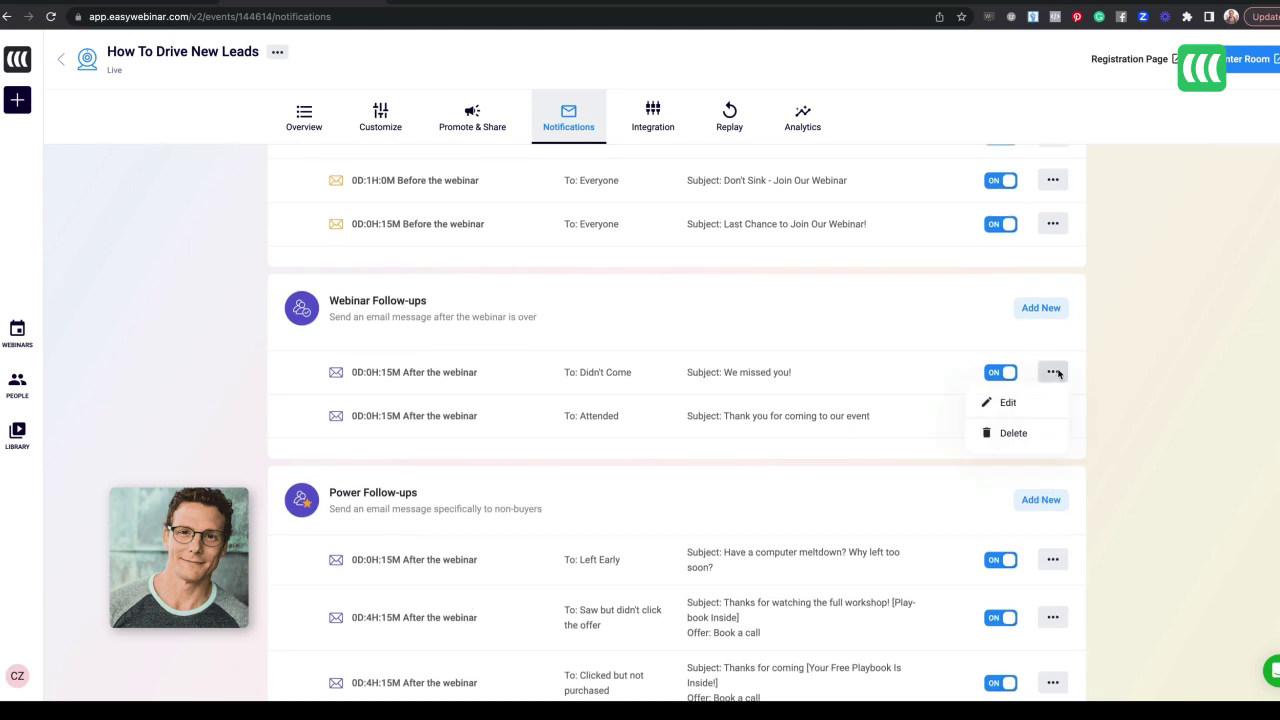
left_click(1000, 408)
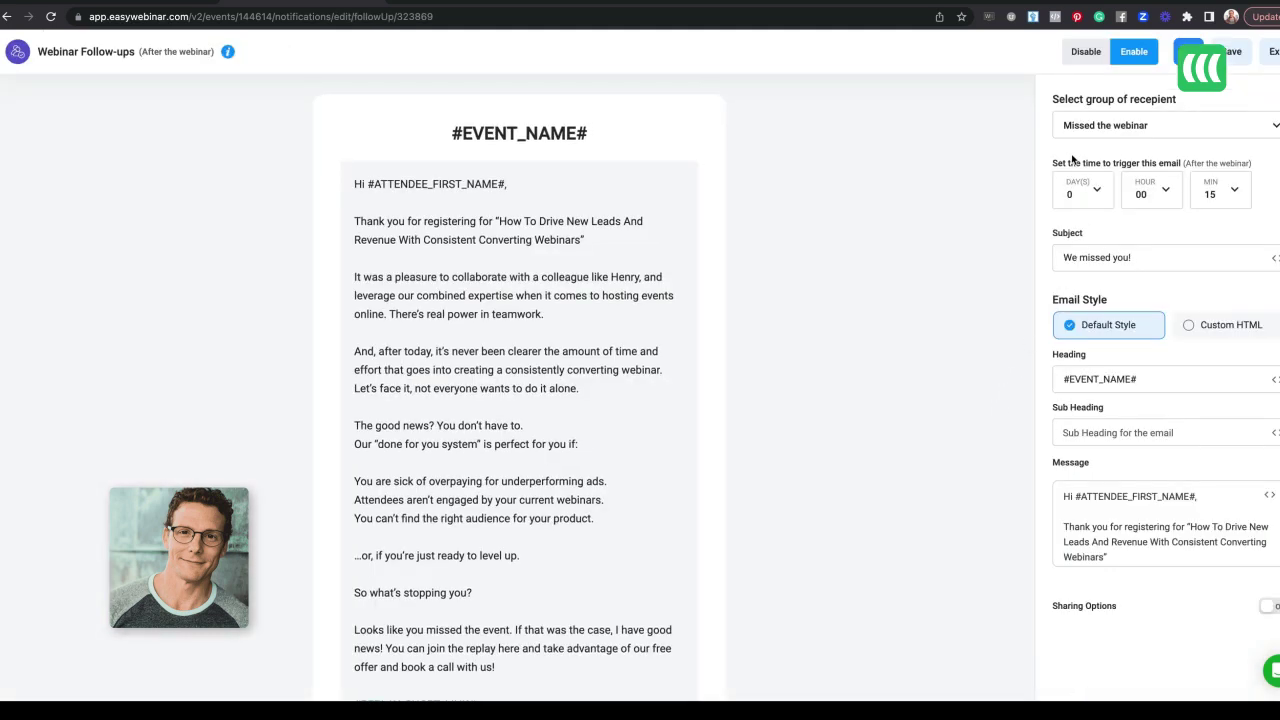
left_click(1112, 128)
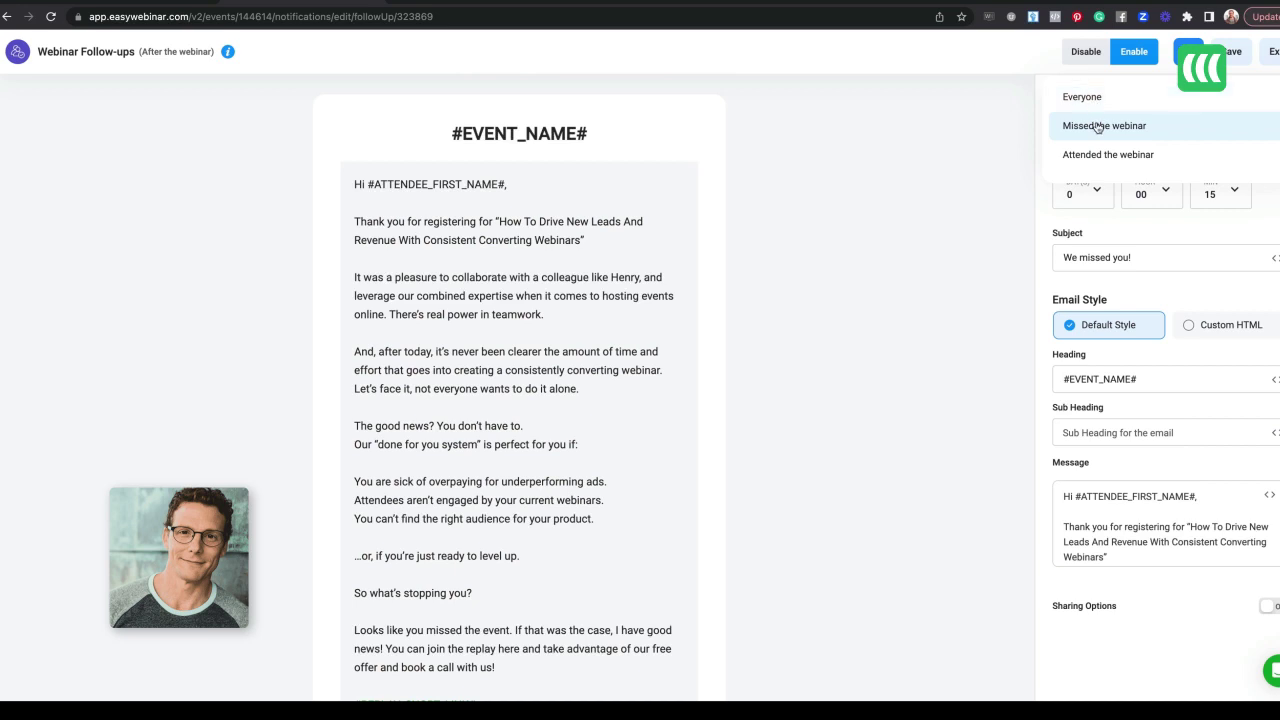
left_click(997, 211)
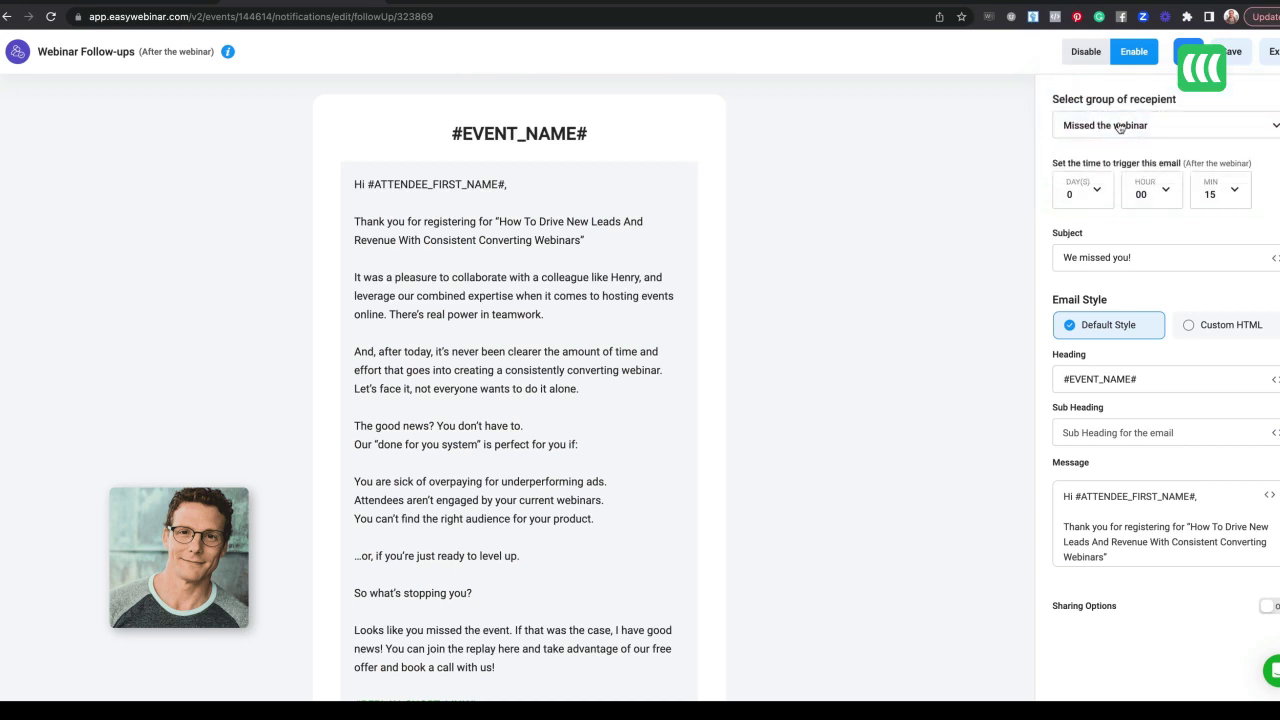
left_click(1274, 51)
left_click(771, 432)
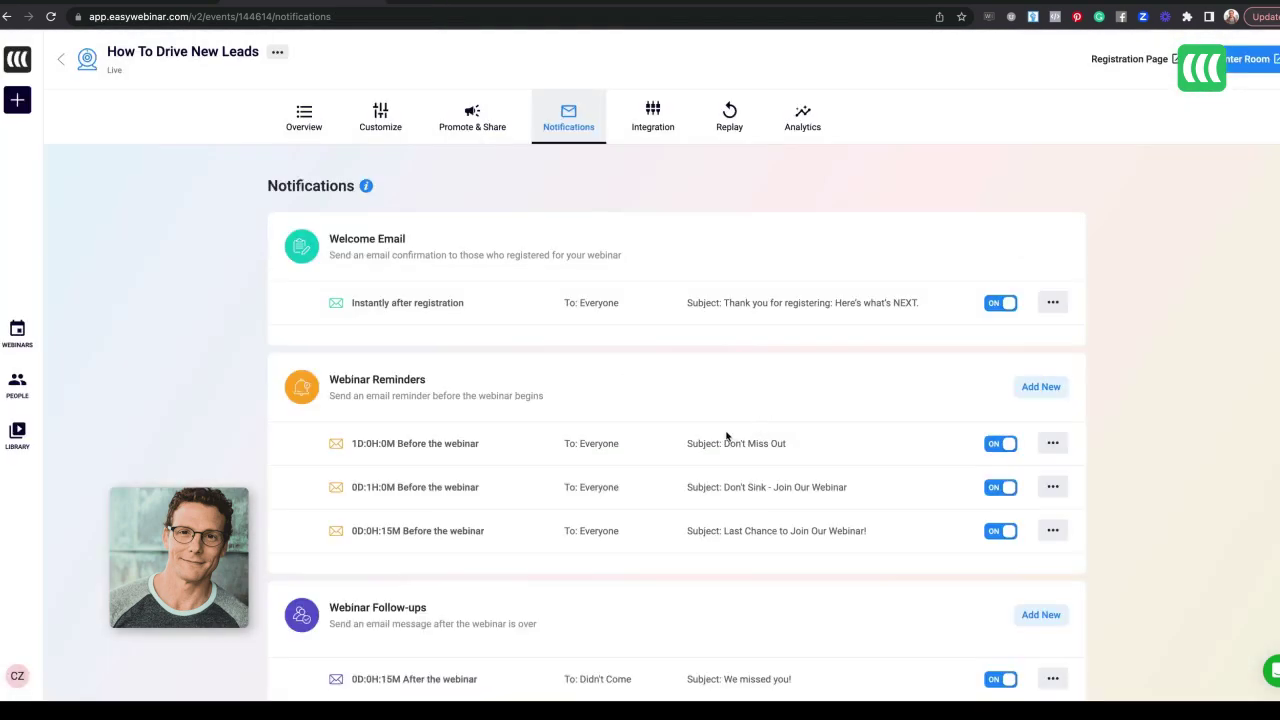
Step: Open the Left Early Power Follow-up for editing and inspect the recipient group choices
scroll(594, 462, "down", 4)
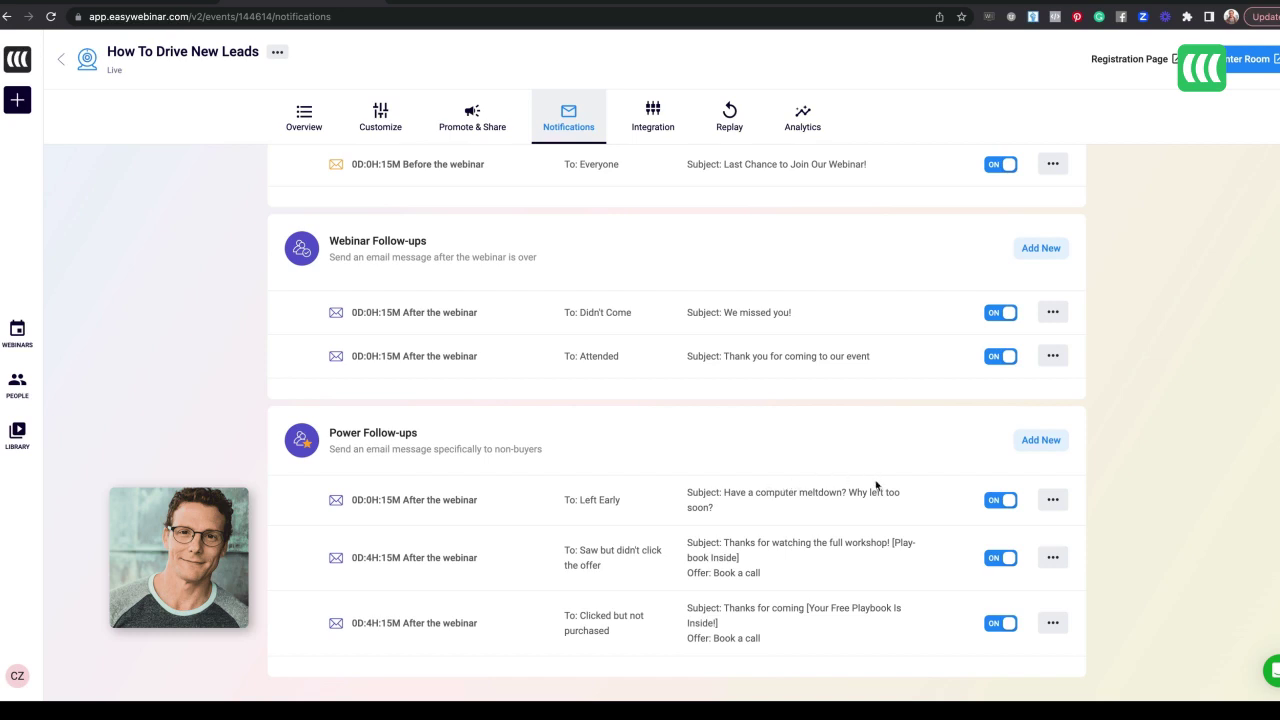
left_click(1053, 505)
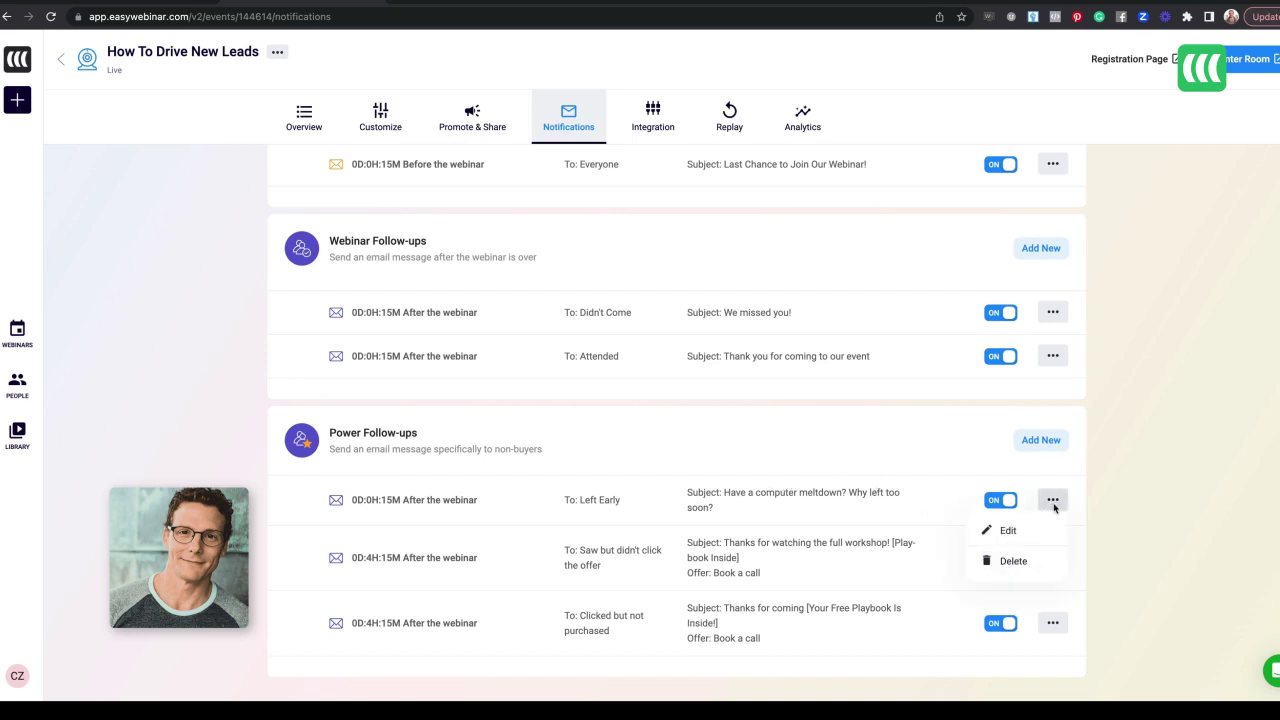
left_click(1010, 531)
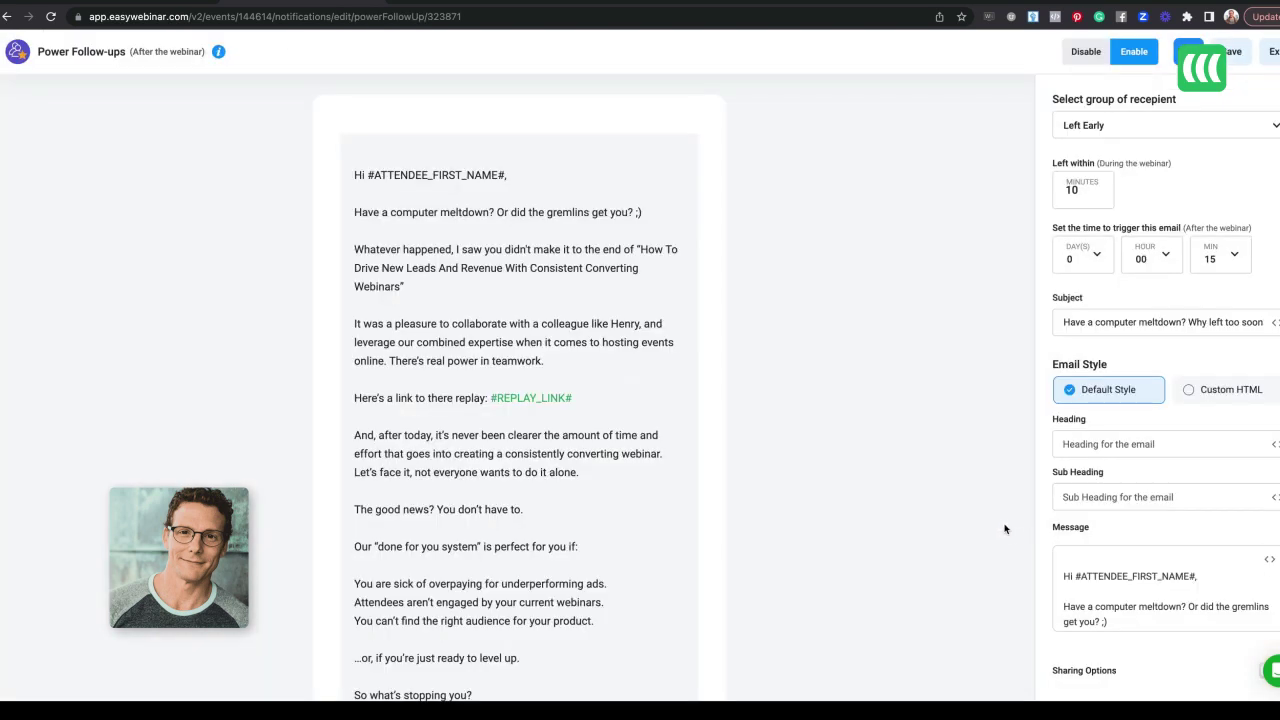
left_click(1110, 137)
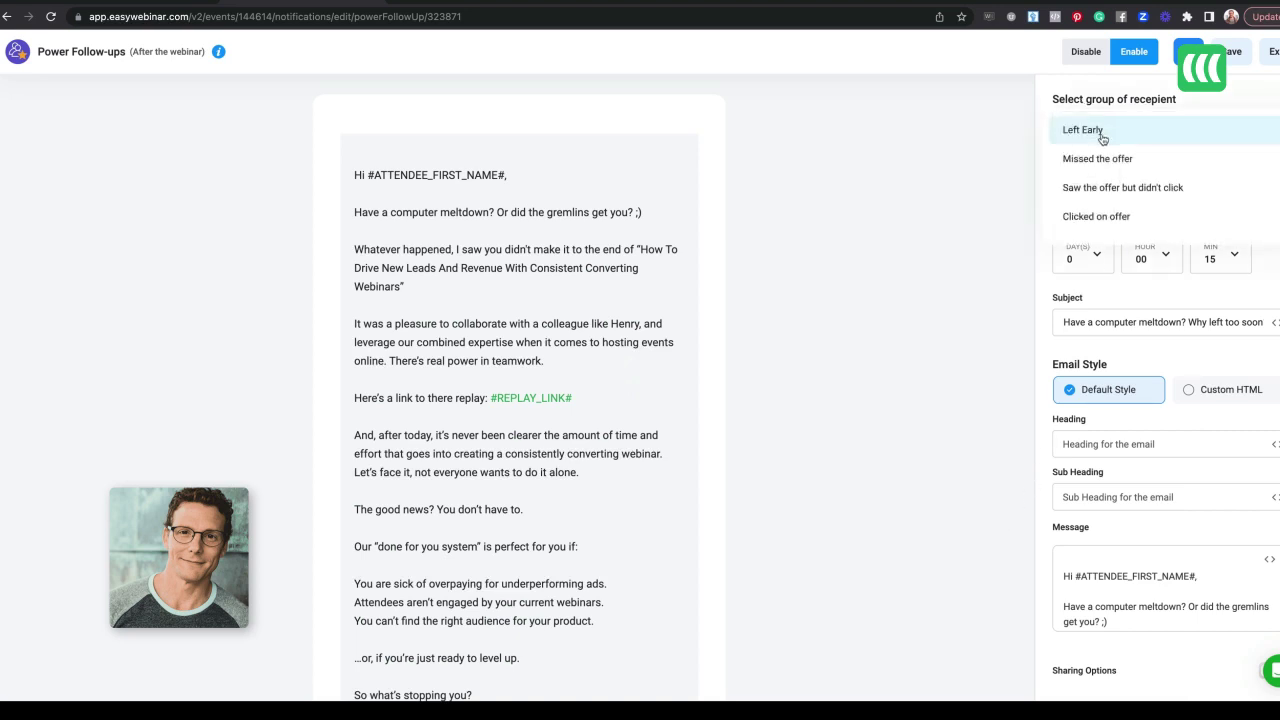
left_click(1112, 131)
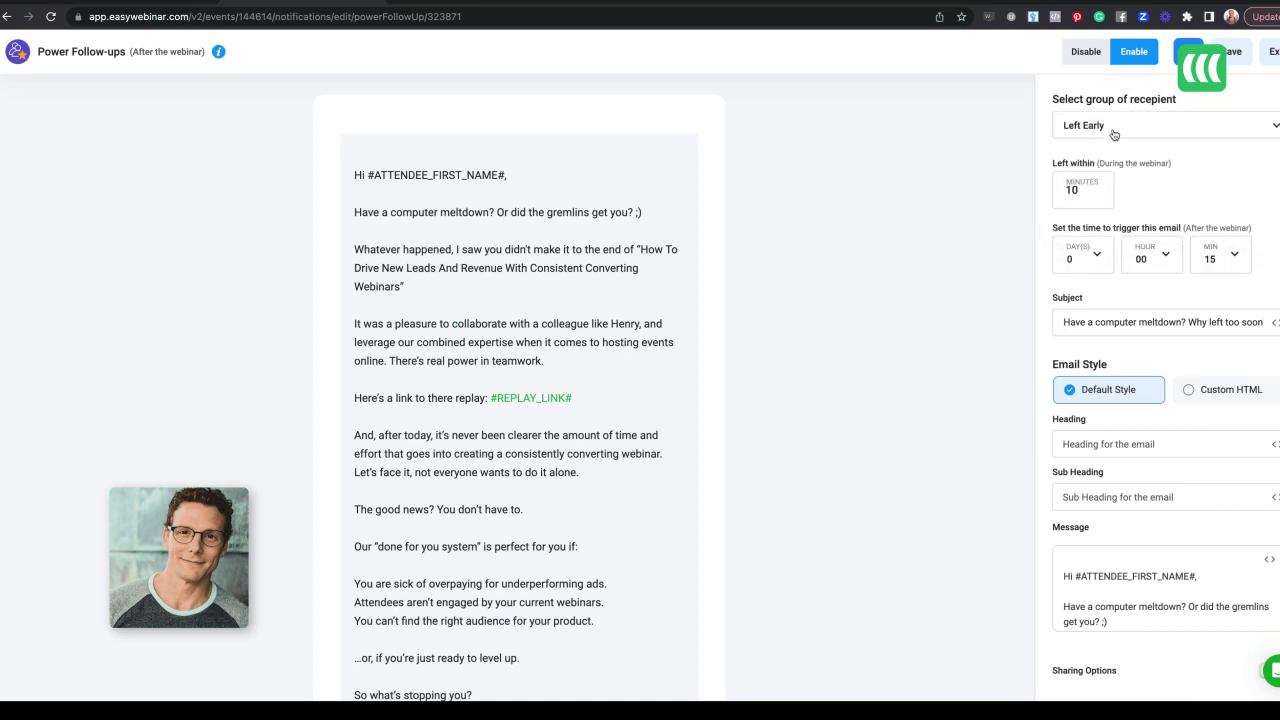
left_click(1114, 135)
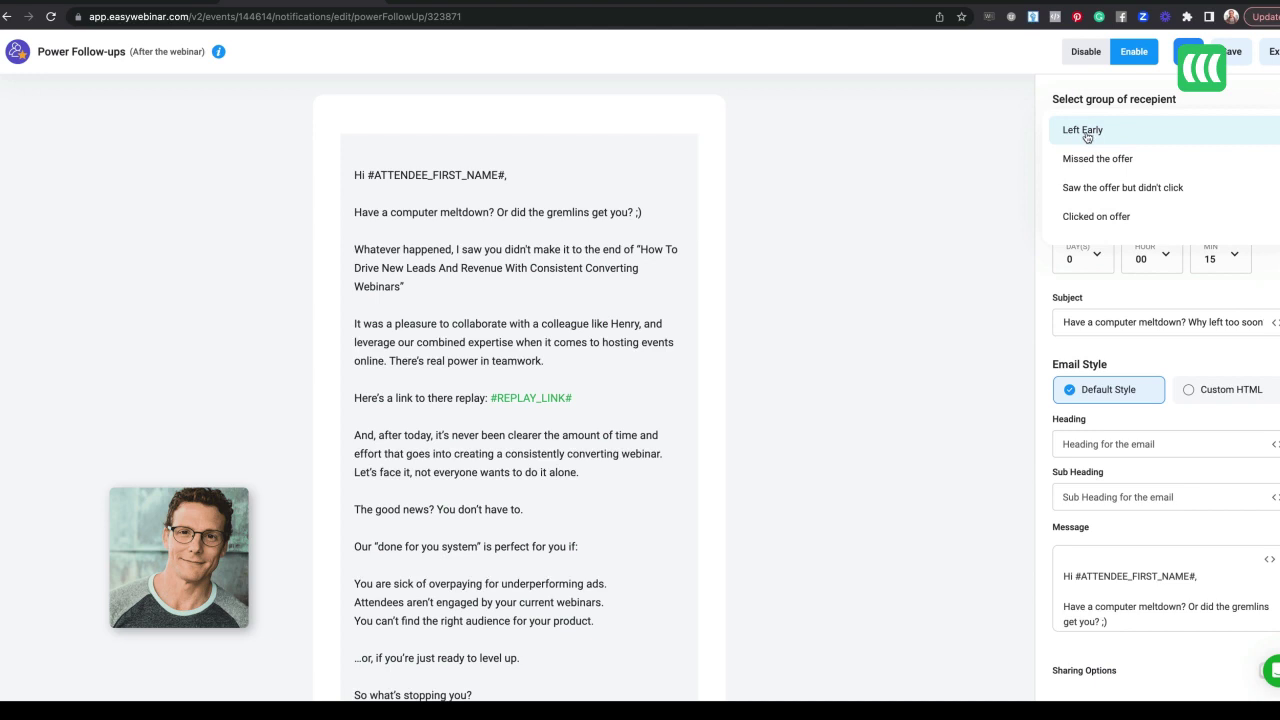
left_click(1087, 133)
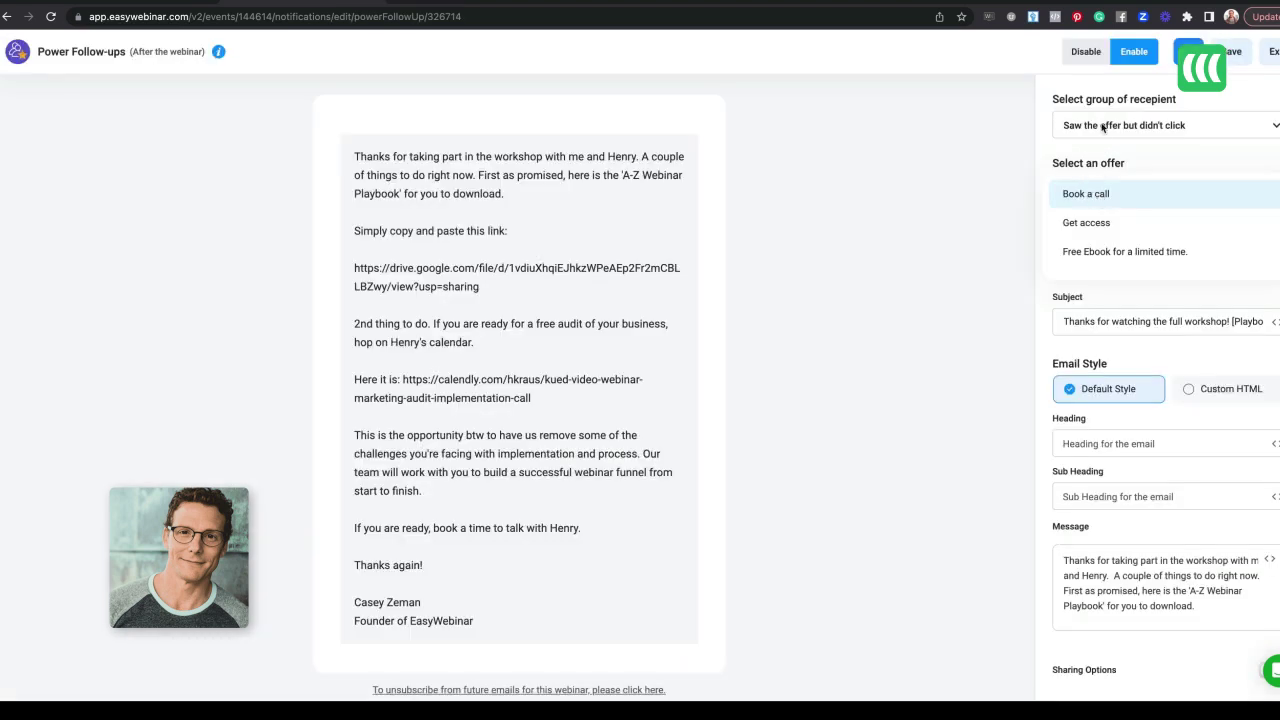
Step: Check the offer choices of the "Saw the offer but didn't click" follow-up and look through the notifications list
left_click(991, 185)
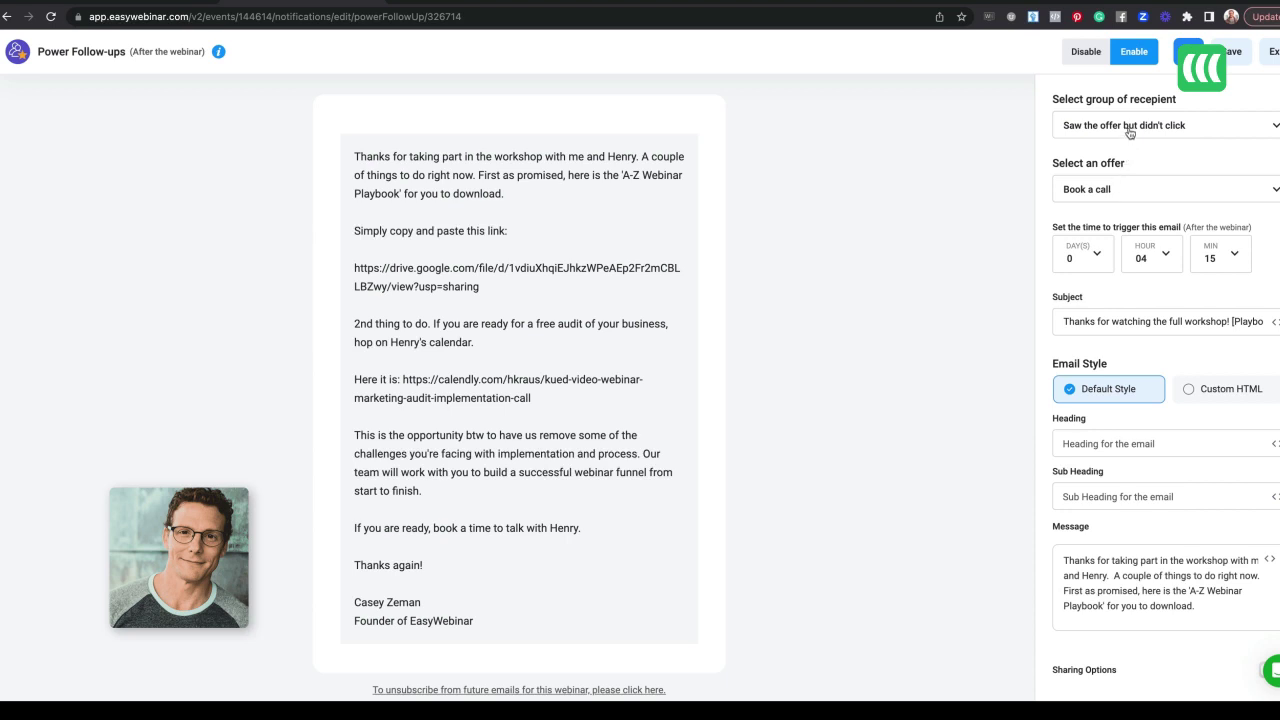
left_click(1116, 189)
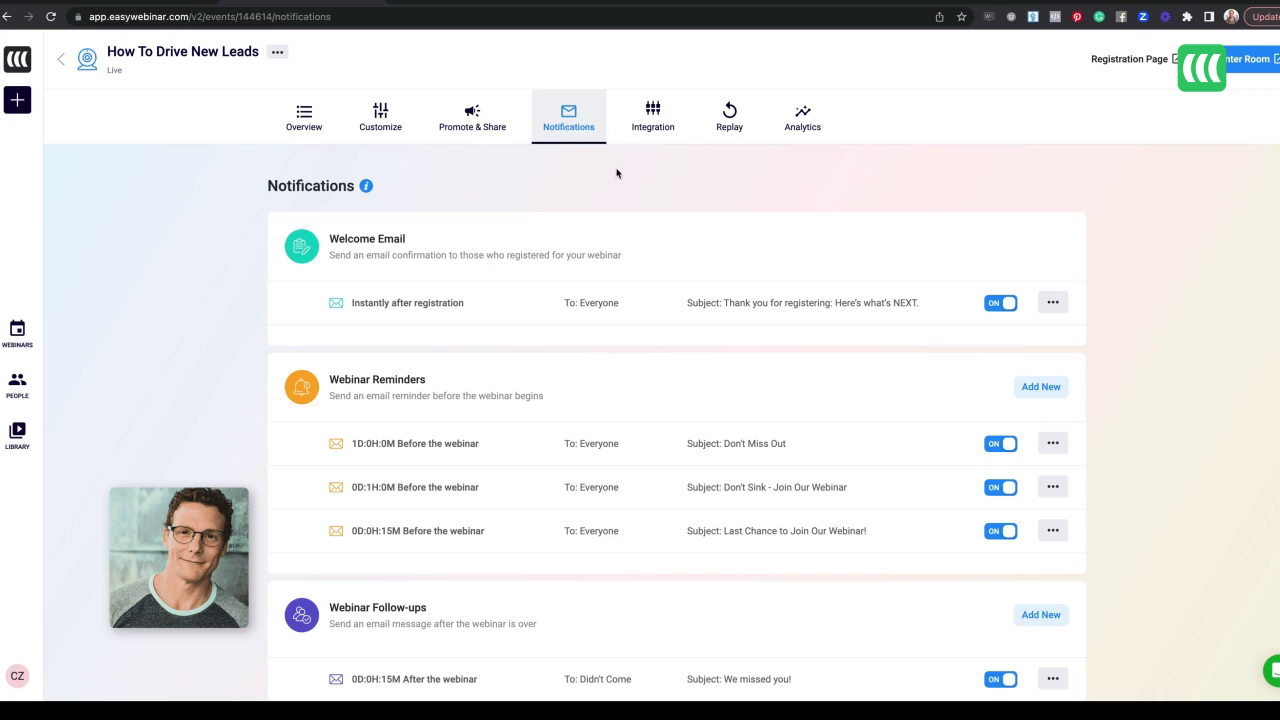
scroll(617, 174, "down", 5)
scroll(617, 174, "down", 1)
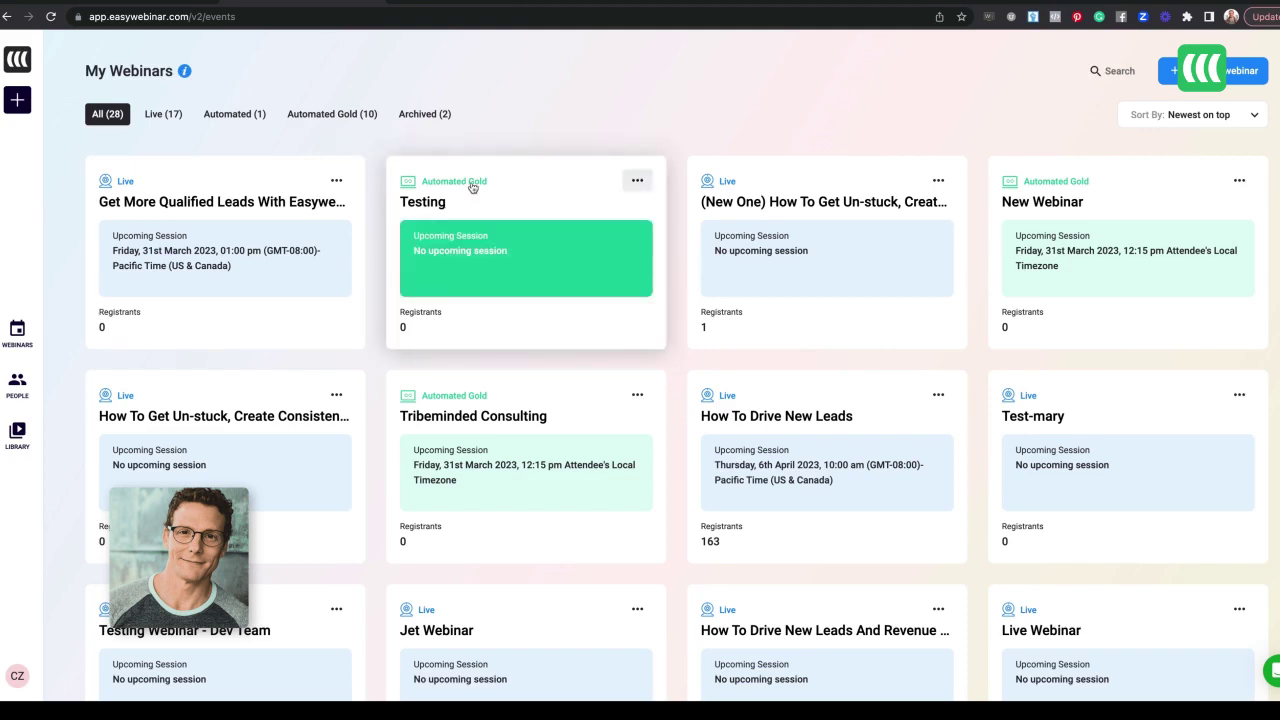
Step: Filter My Webinars by Automated and by Automated Gold, and open the Automated Gold "New Webinar"
left_click(225, 116)
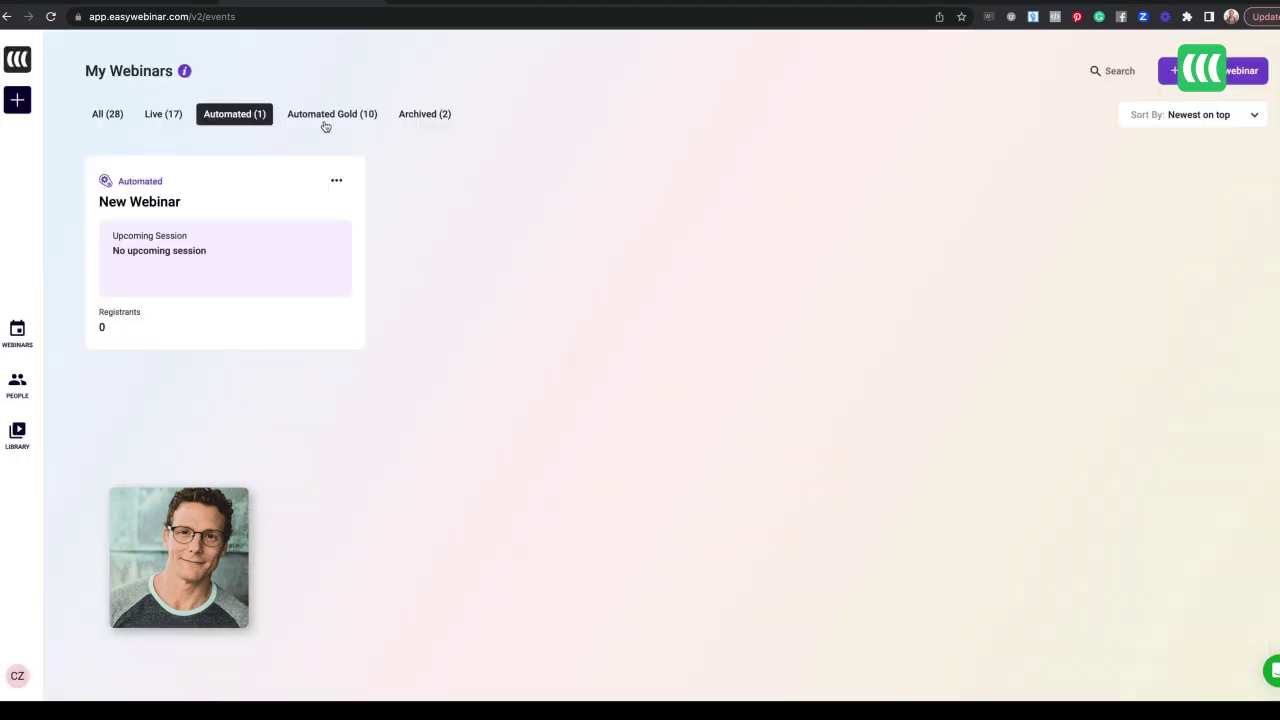
left_click(333, 118)
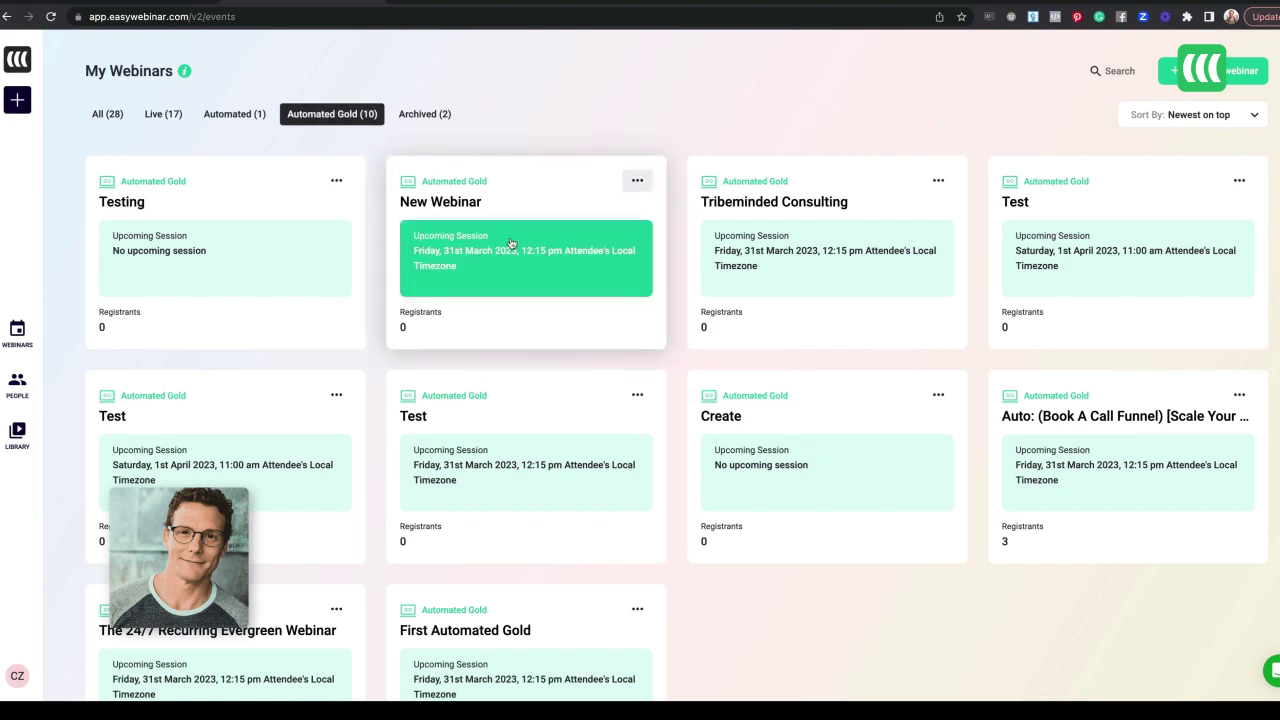
left_click(598, 242)
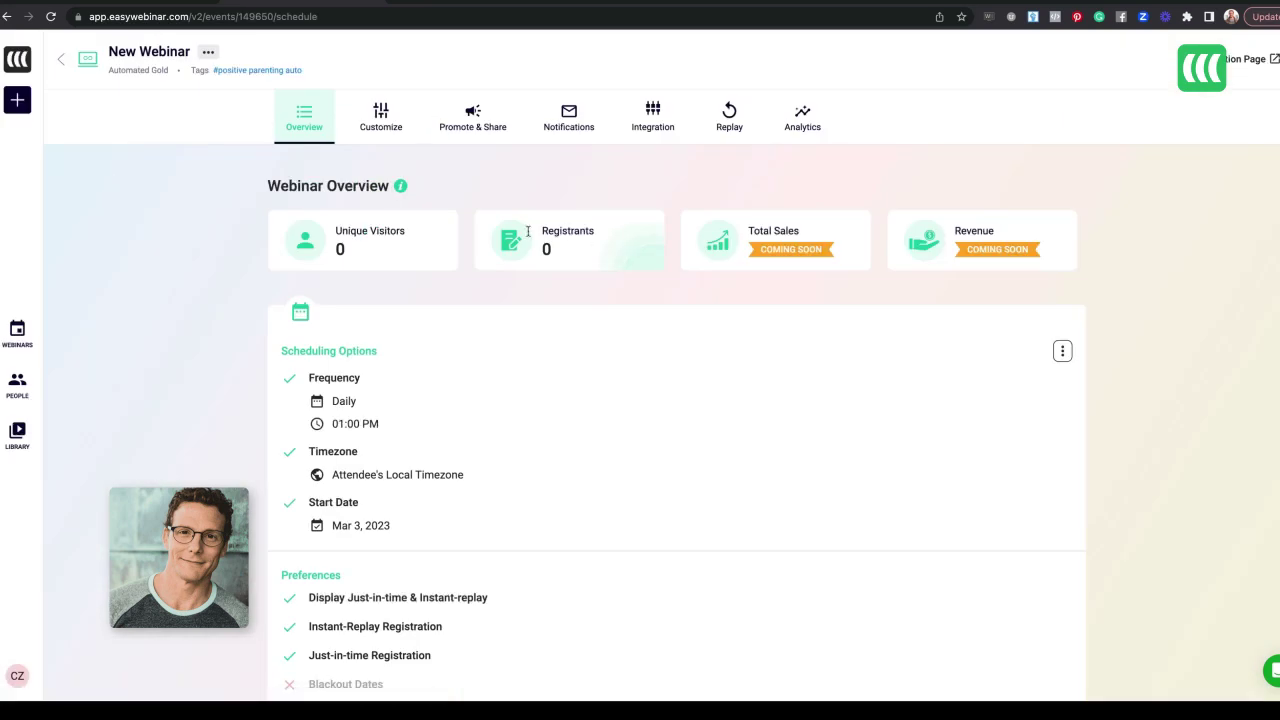
Step: Open the schedule of "New Webinar" for editing and review its just-in-time, instant-replay, recurring and date options
left_click(1065, 352)
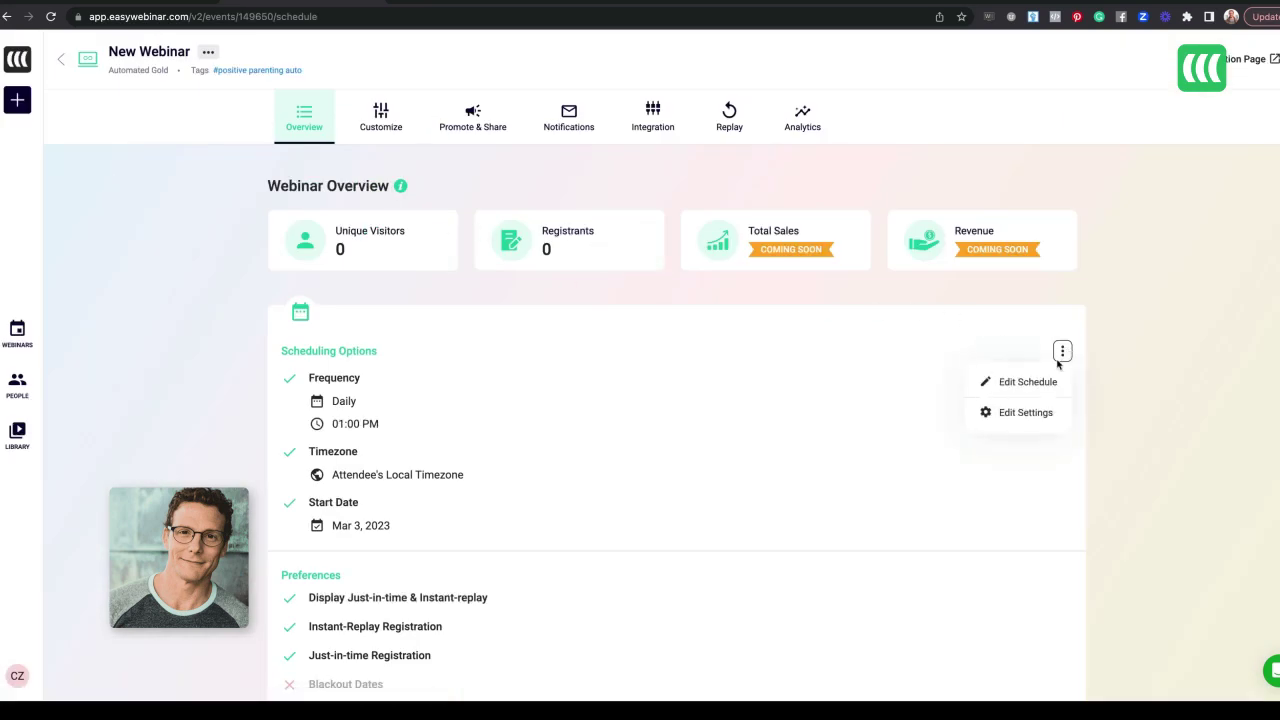
left_click(1036, 380)
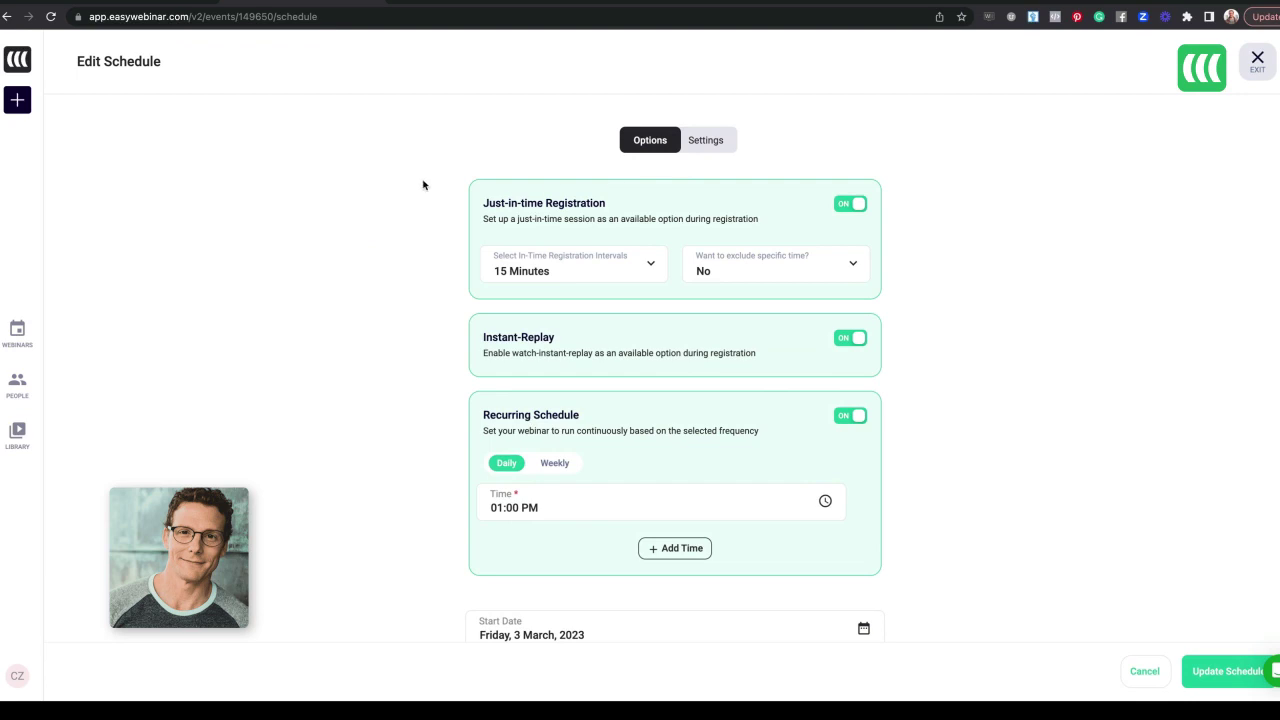
scroll(423, 184, "down", 2)
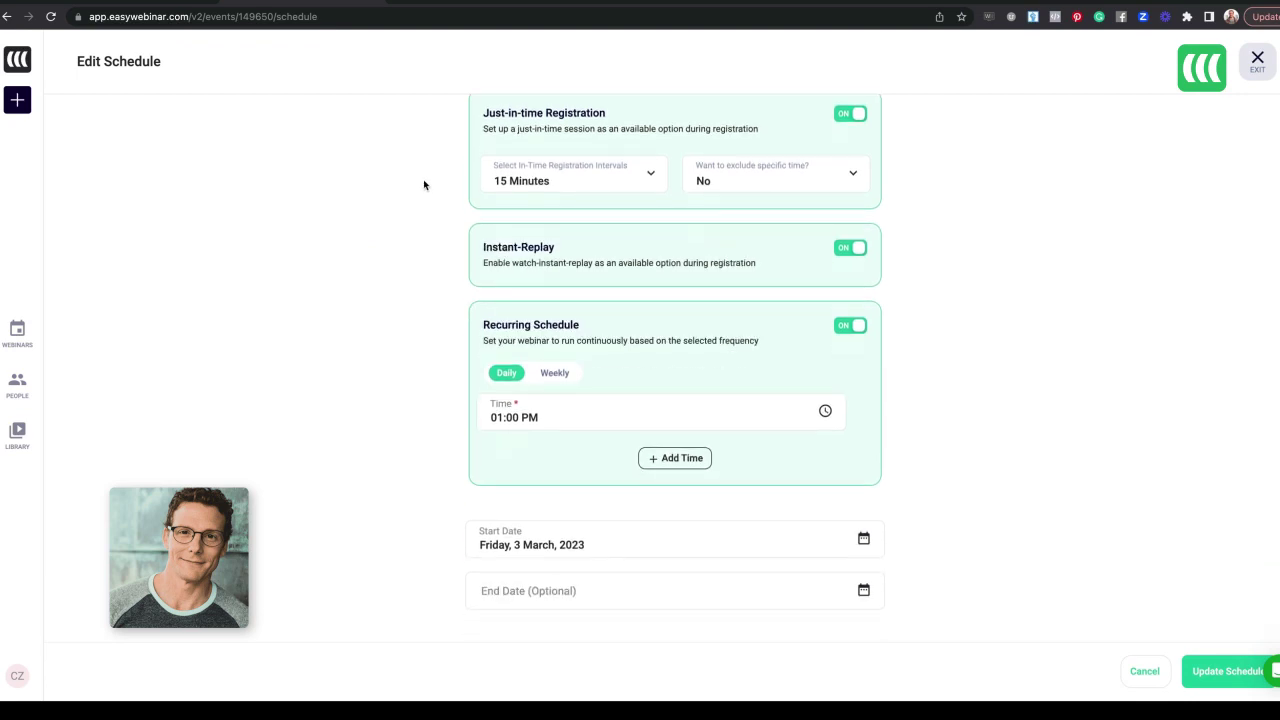
scroll(453, 172, "up", 2)
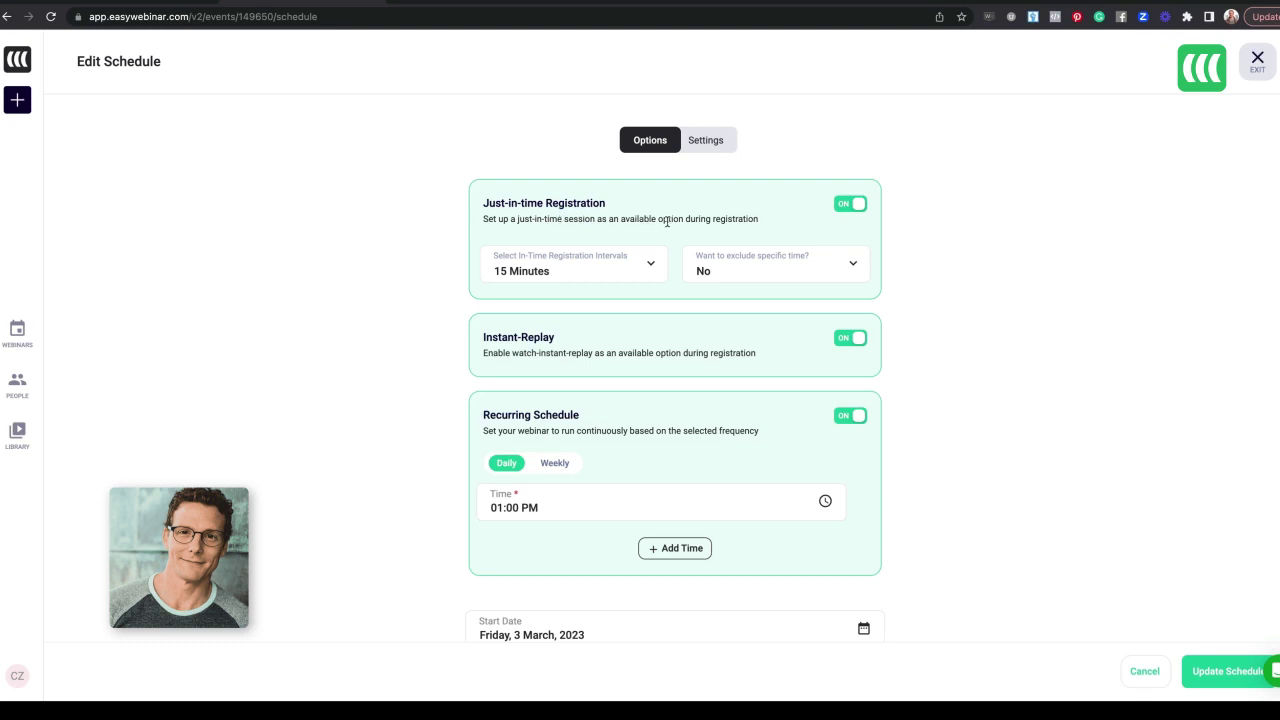
Step: Check the just-in-time interval choices, then try the time-exclusion option and the just-in-time and recurring schedule switches
left_click(644, 263)
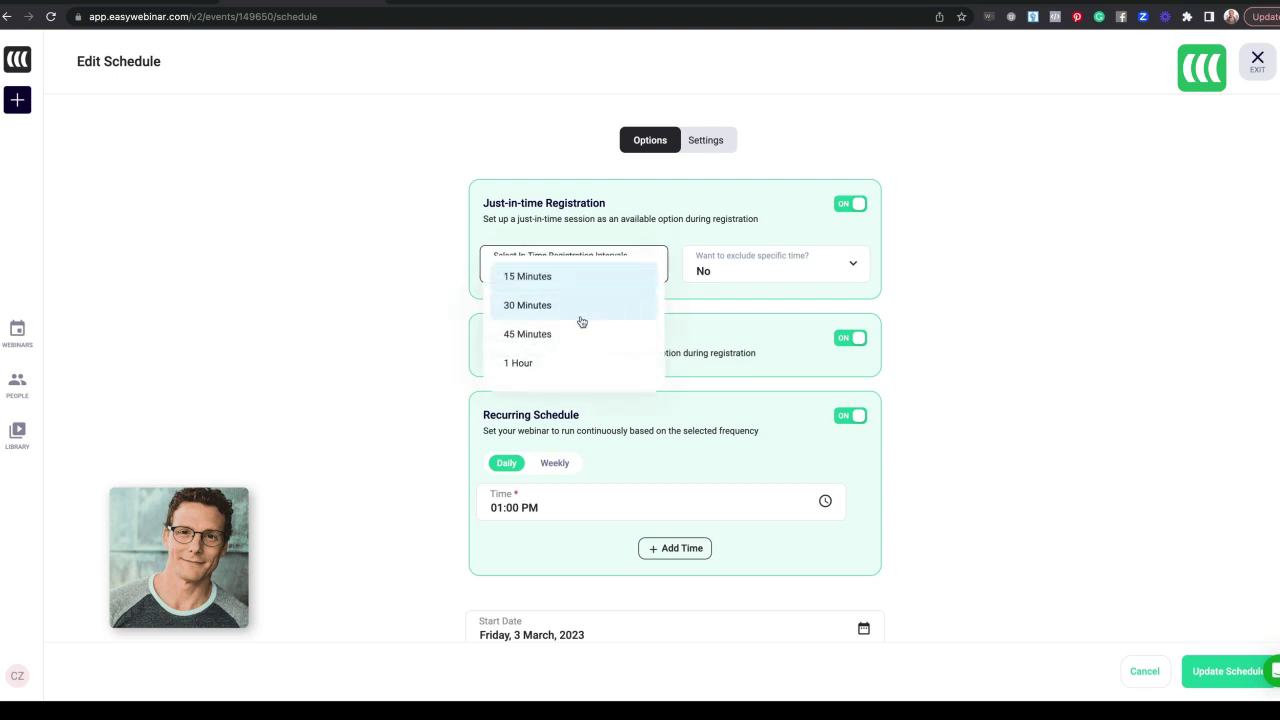
left_click(473, 268)
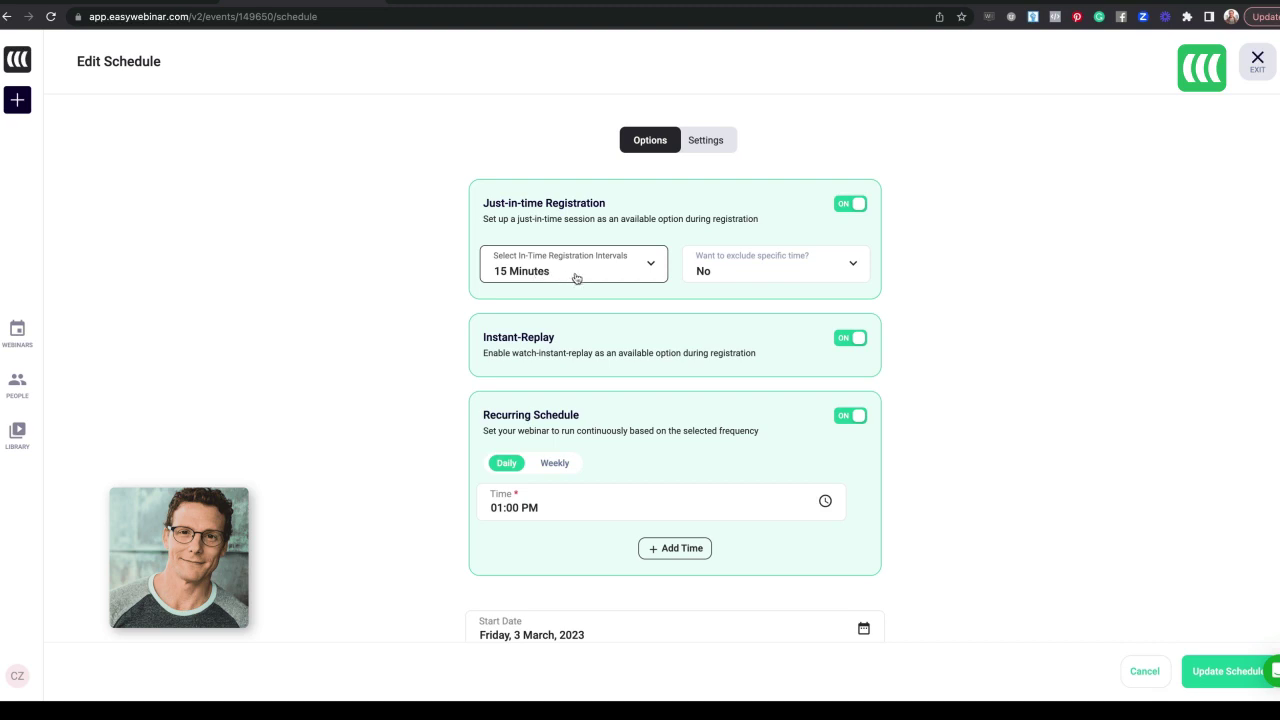
left_click(756, 276)
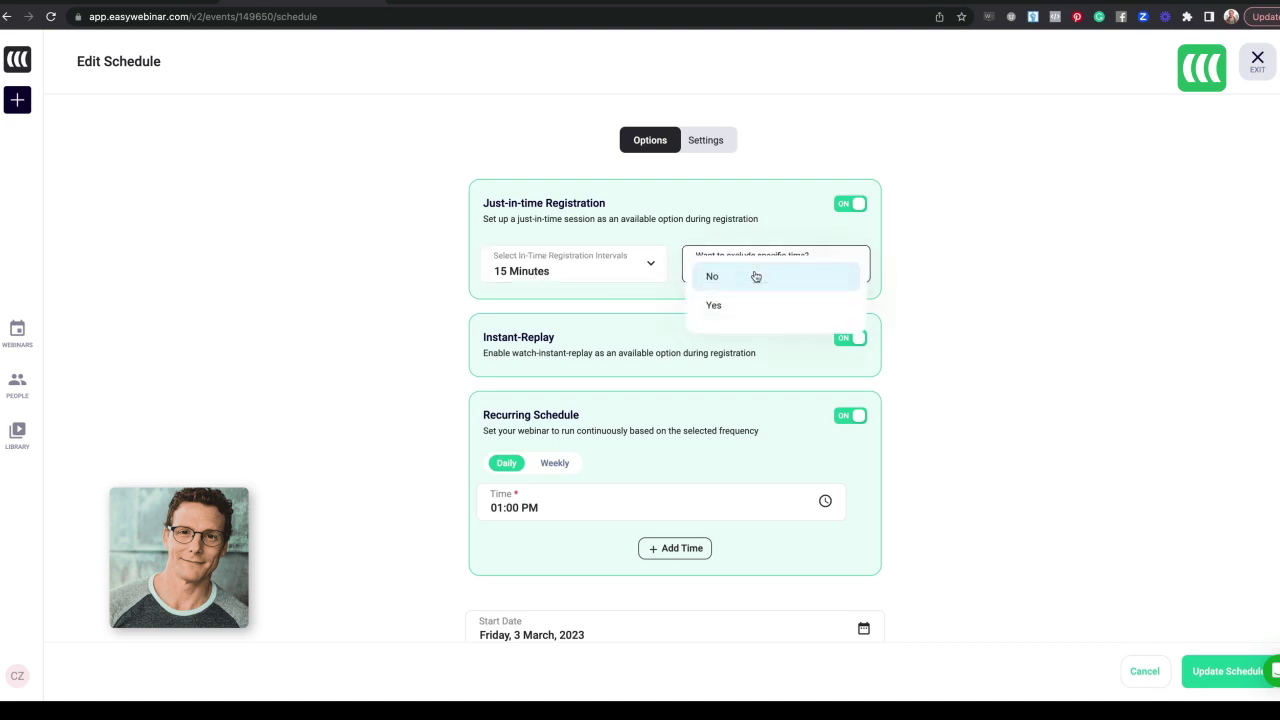
left_click(749, 303)
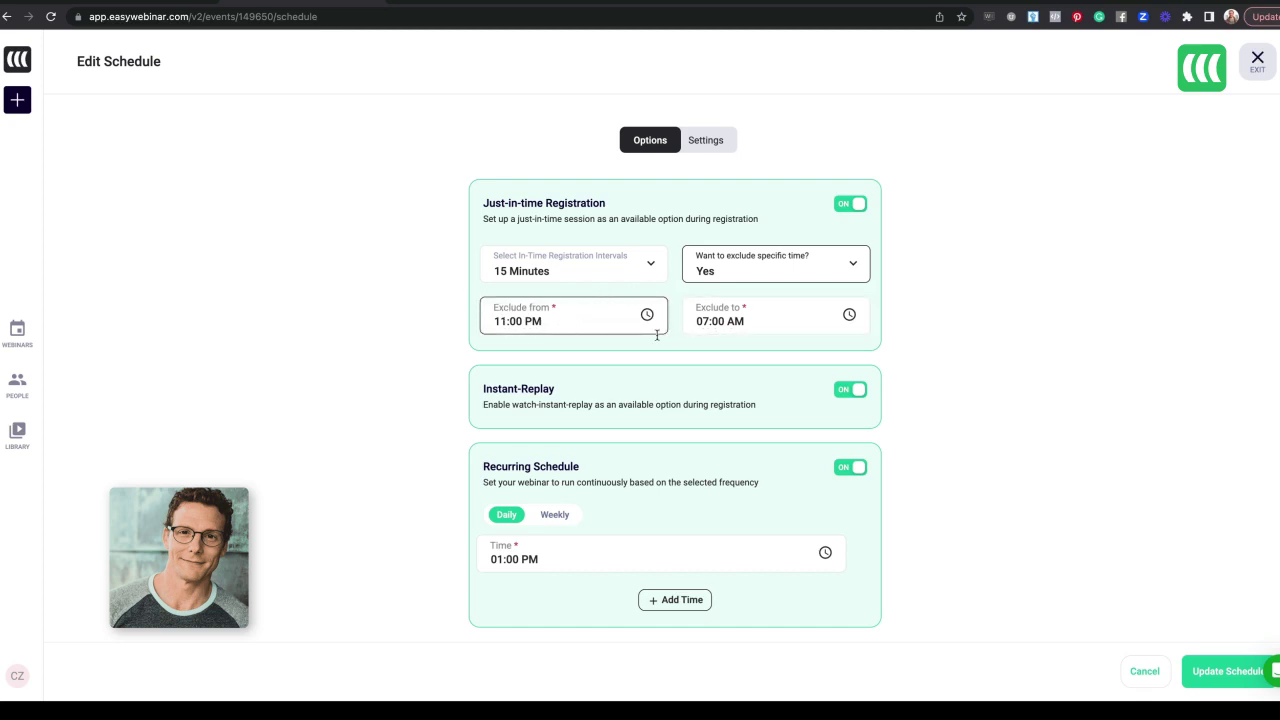
left_click(755, 280)
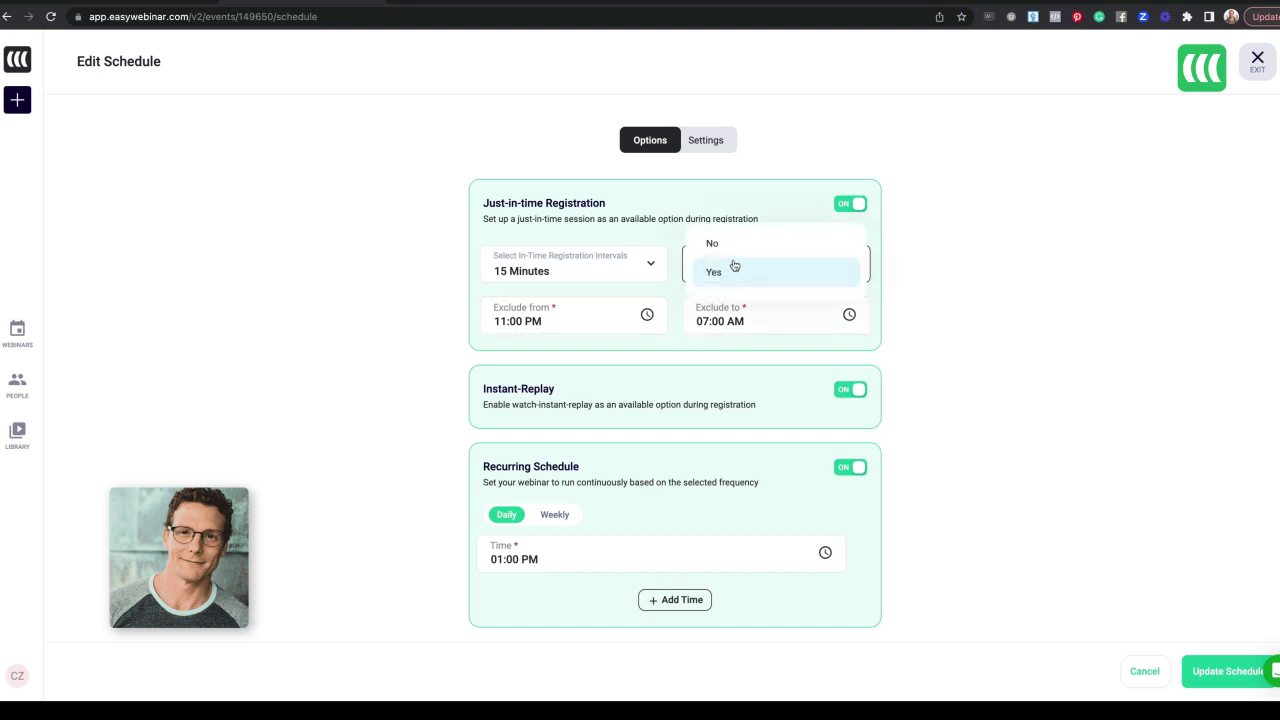
left_click(731, 251)
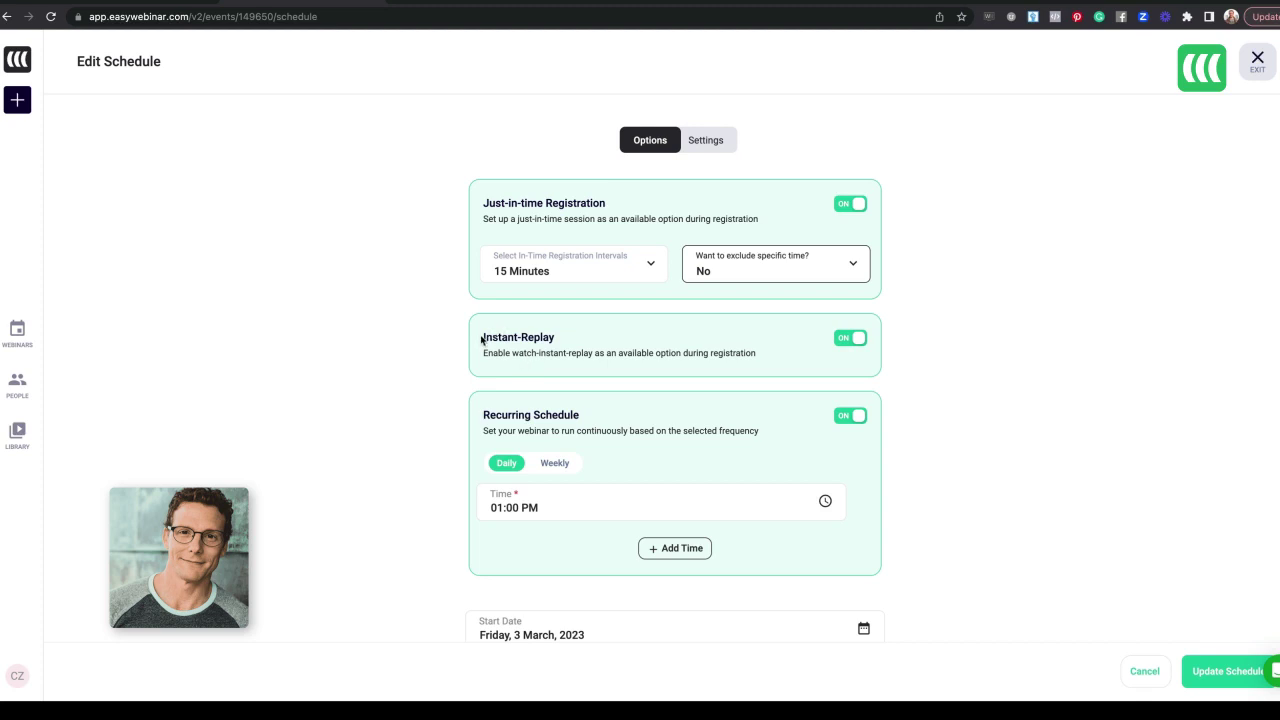
left_click(846, 205)
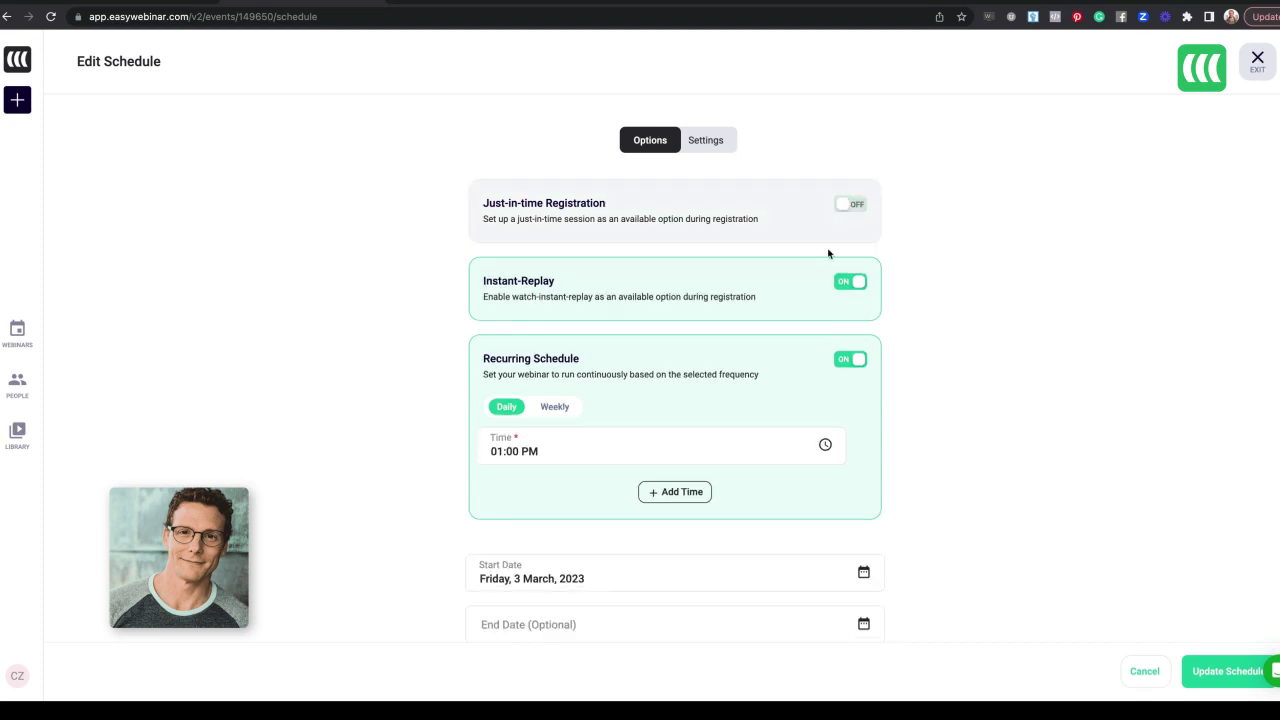
left_click(849, 362)
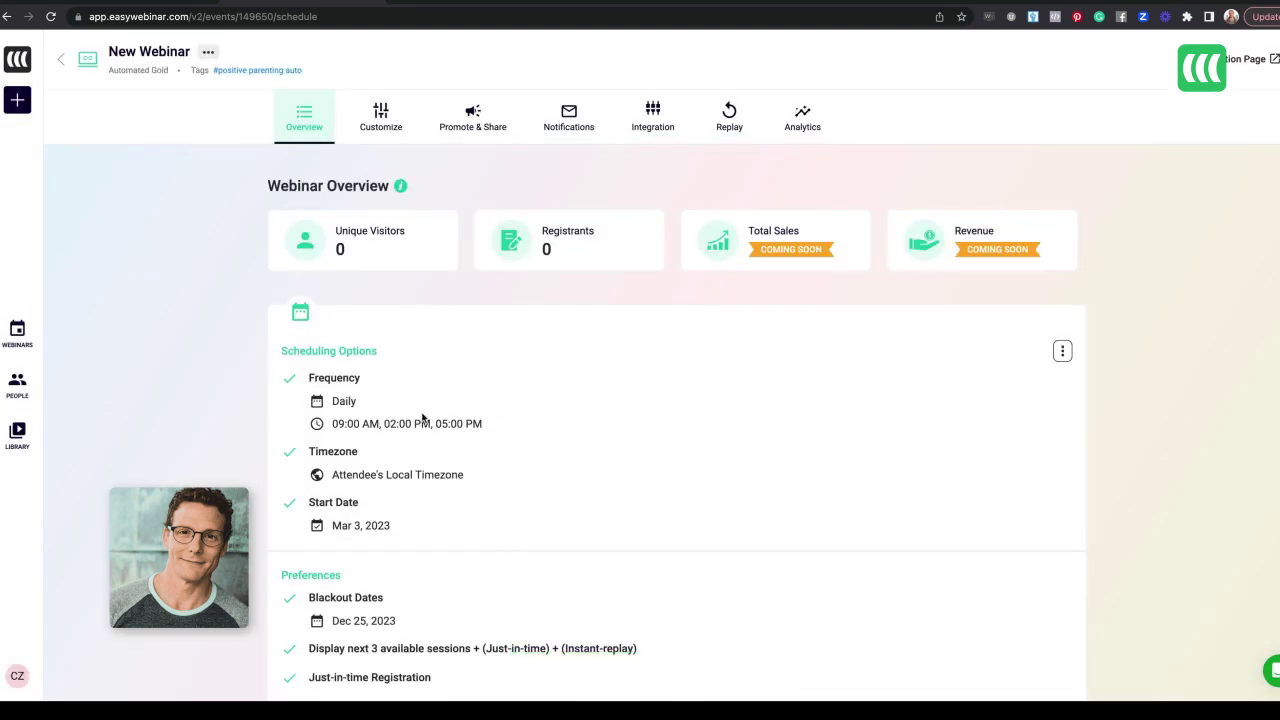
Step: Replace the webinar's video with the "how to drive new leads" recording from the video library
scroll(437, 413, "down", 2)
scroll(438, 412, "up", 3)
left_click(378, 122)
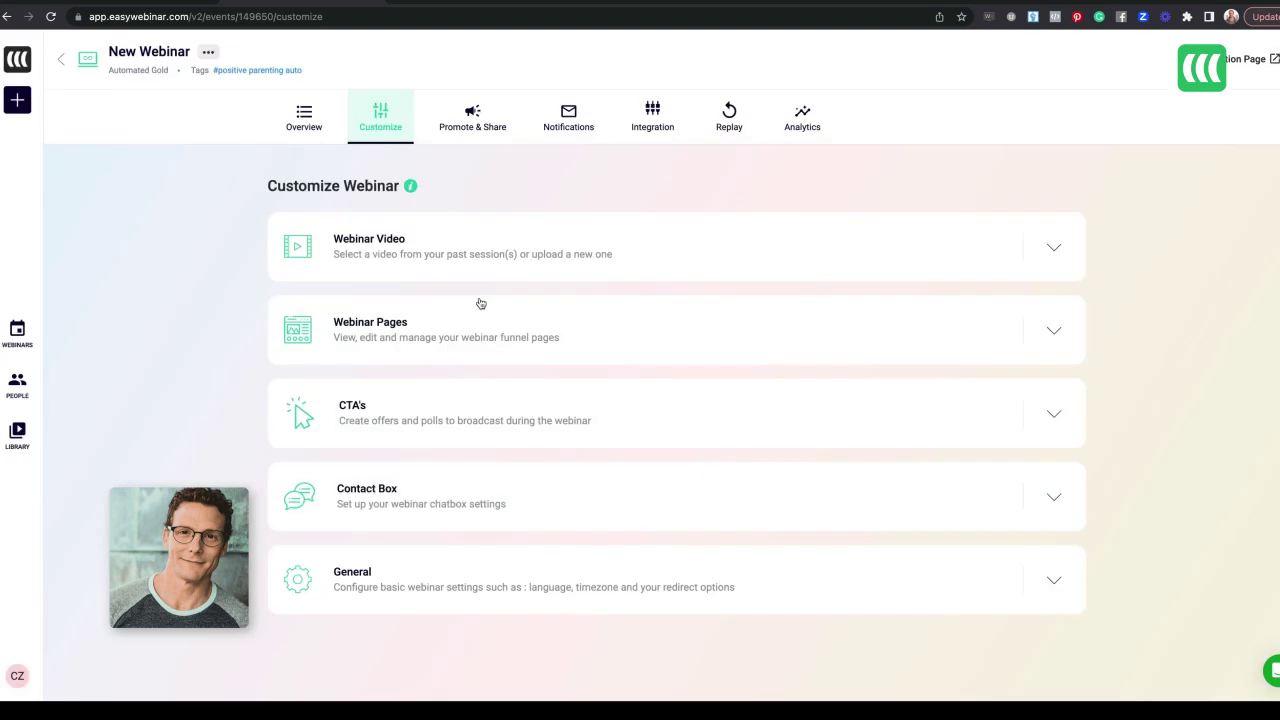
left_click(416, 254)
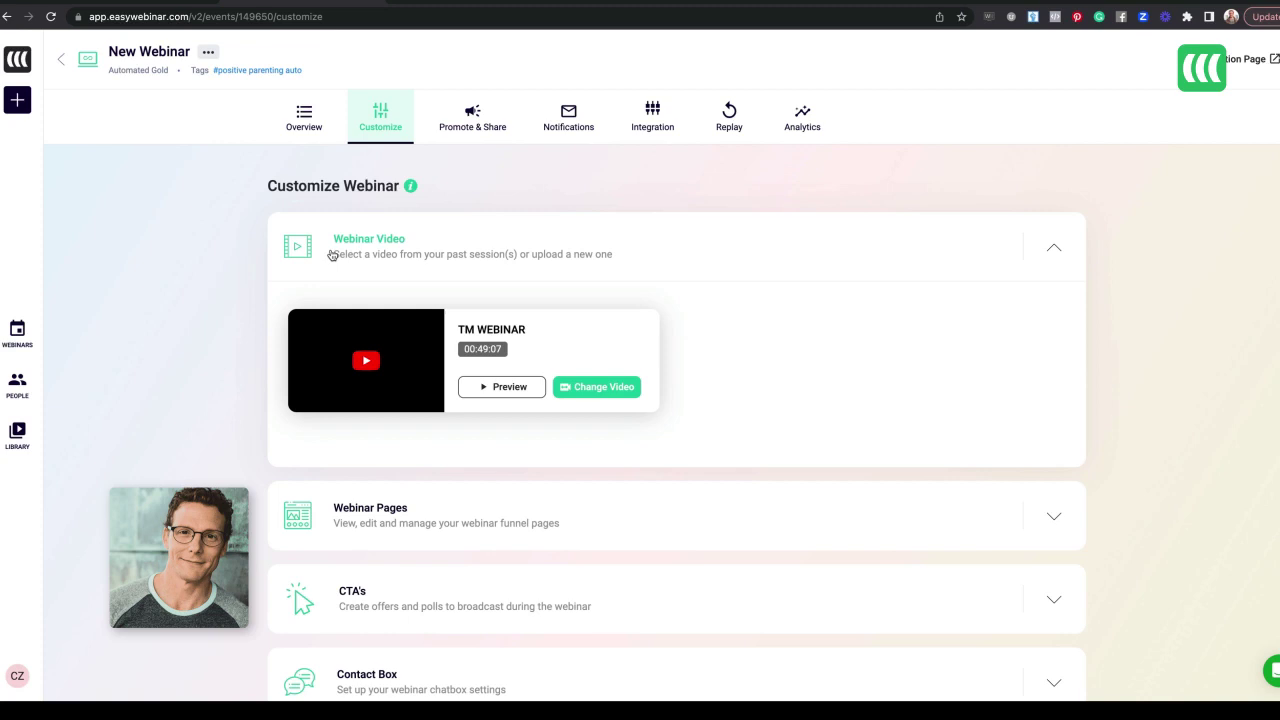
left_click(618, 396)
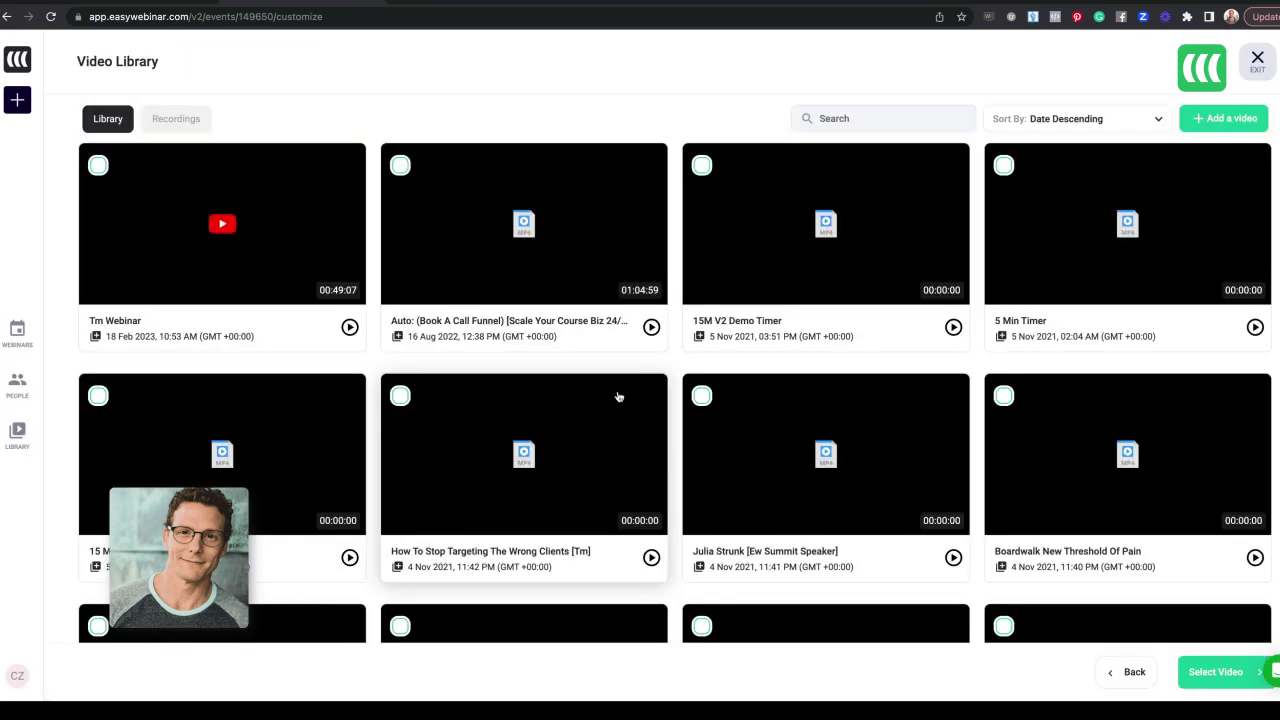
left_click(177, 120)
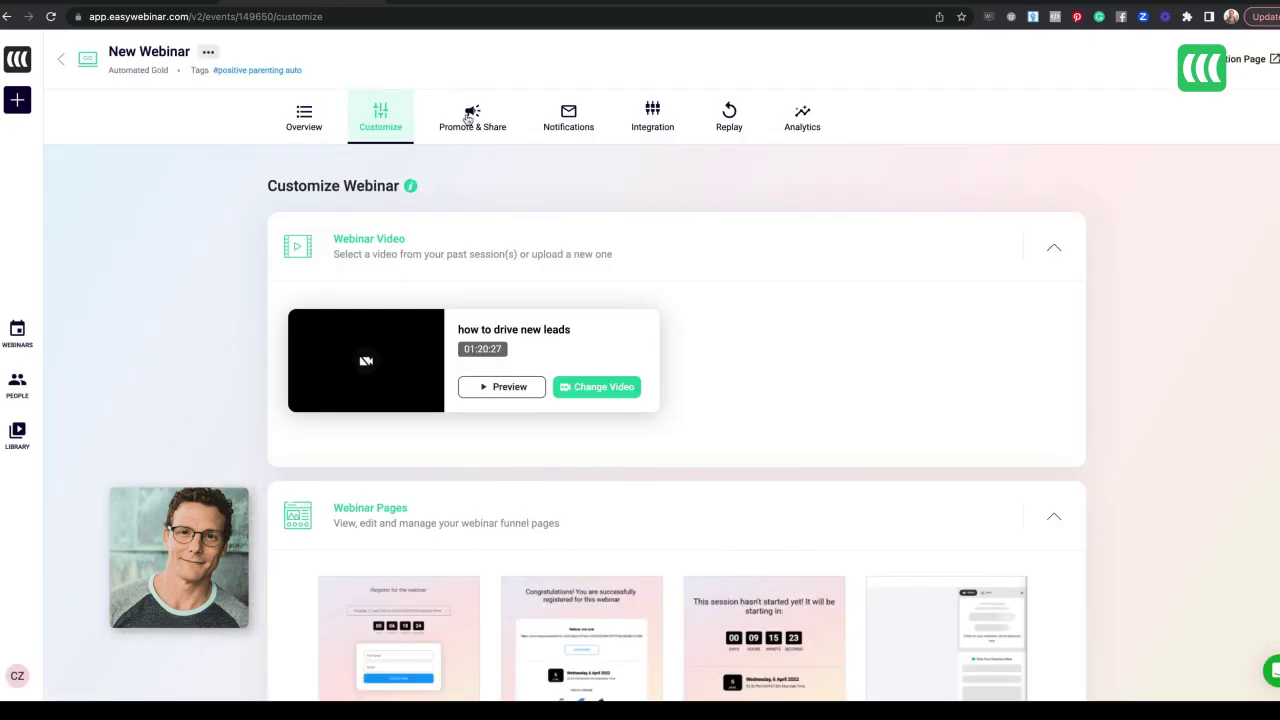
Step: Review the promotion links and social sharing options of "New Webinar" and open its embeddable registration widget for customization
left_click(467, 118)
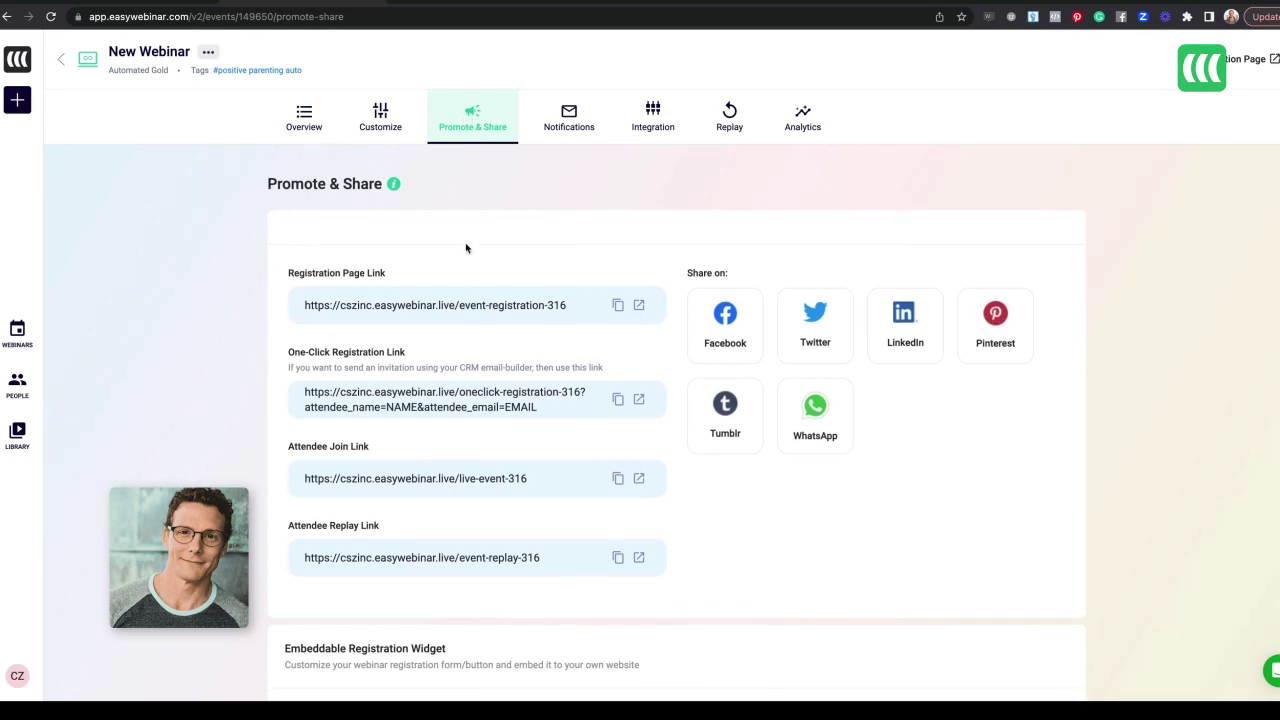
scroll(465, 248, "down", 2)
scroll(465, 248, "up", 1)
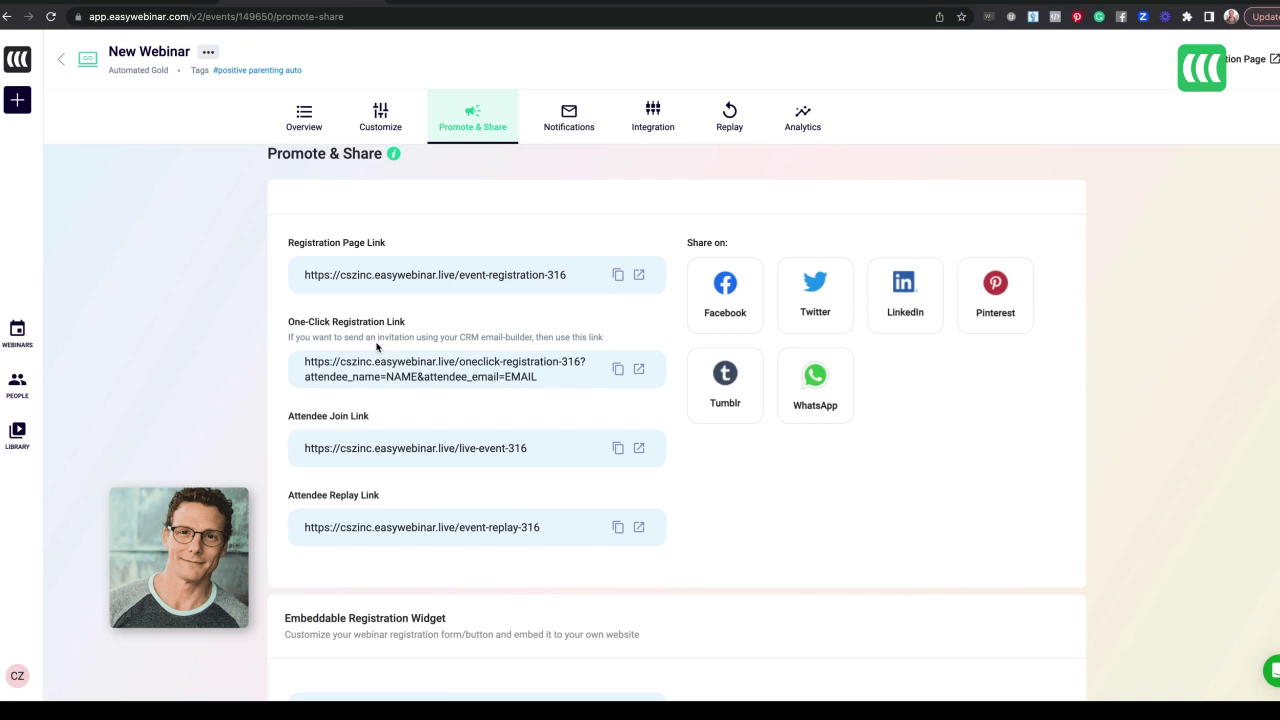
scroll(379, 350, "up", 1)
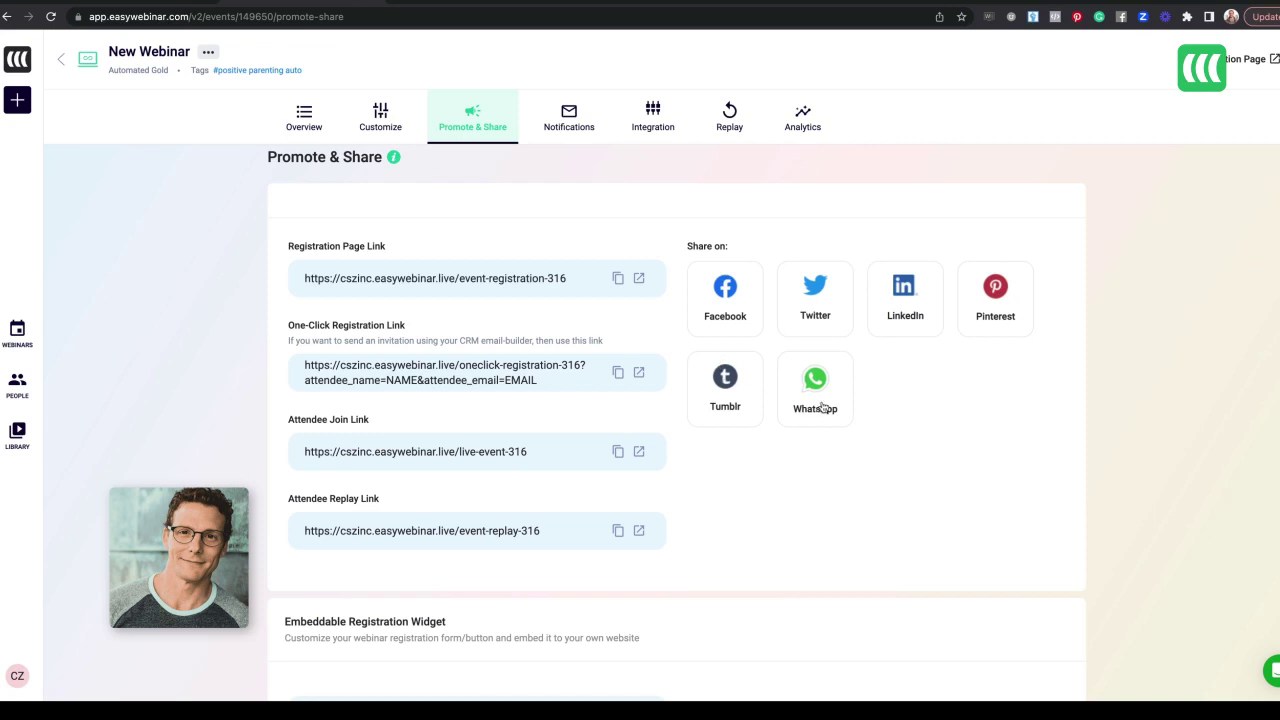
scroll(815, 402, "down", 3)
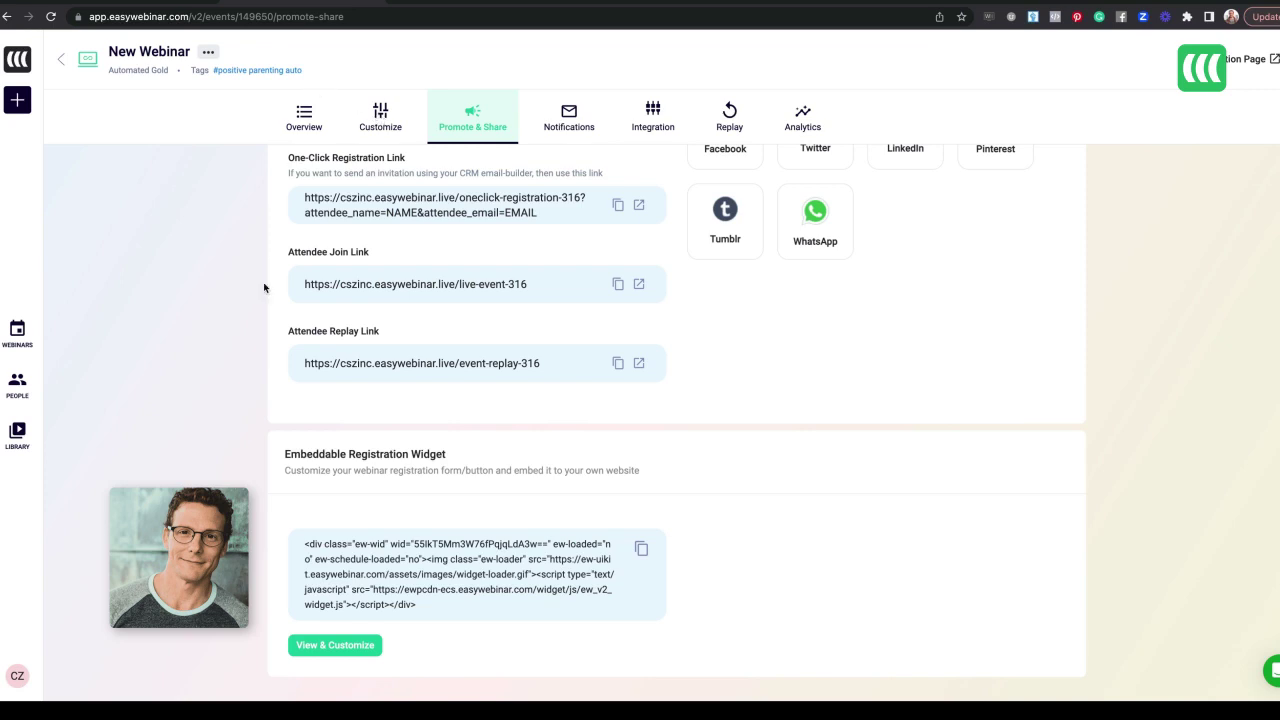
left_click(340, 645)
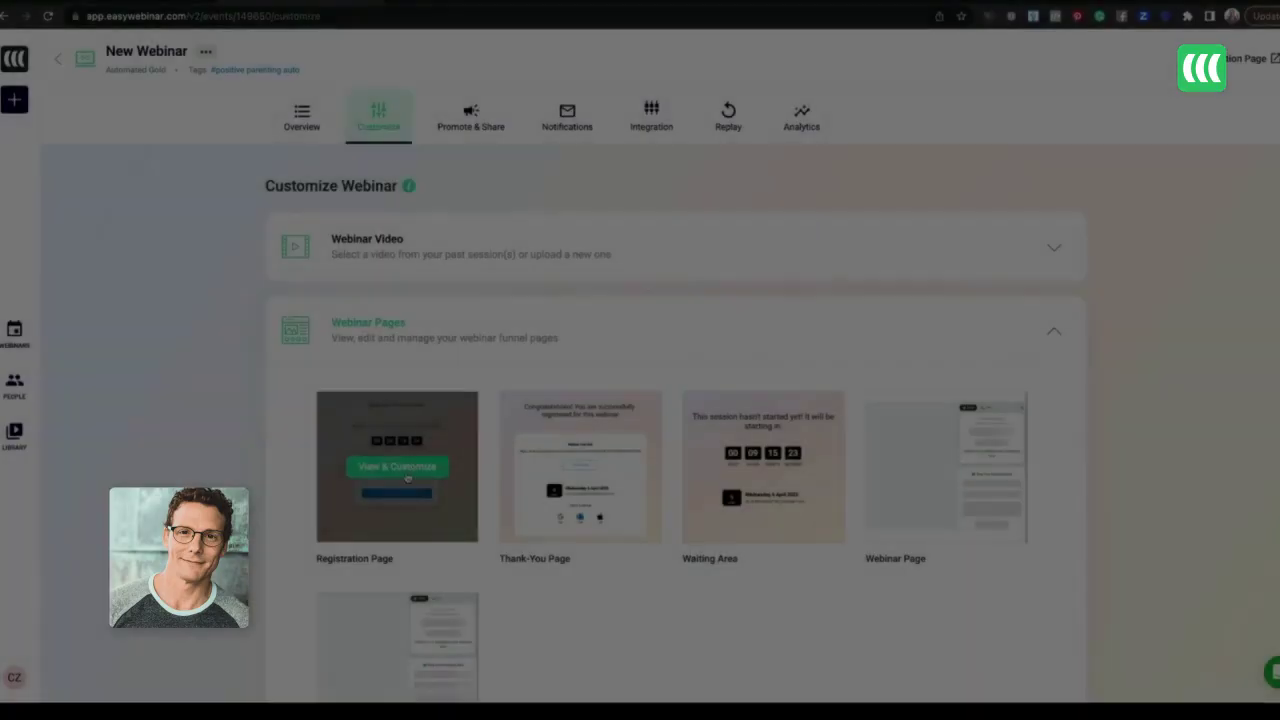
Step: Open the Registration Page for customization and inspect the header, body and footer tracking code fields in its page settings
left_click(410, 472)
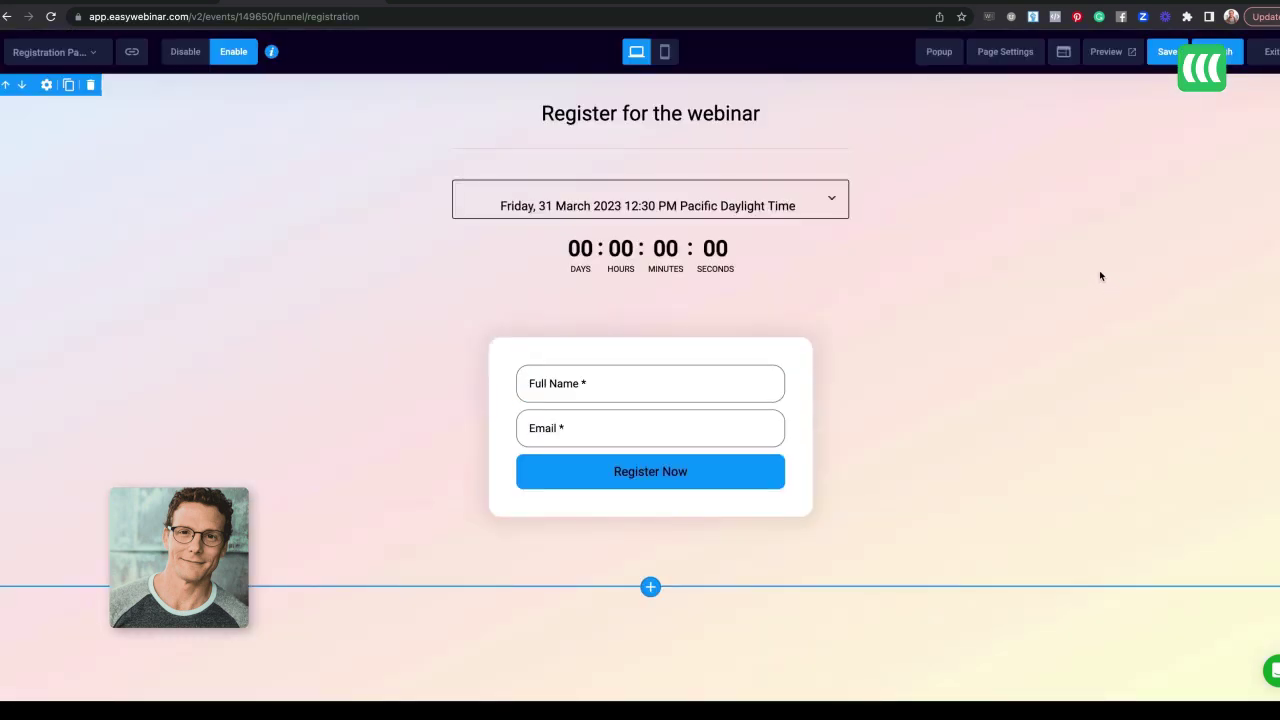
left_click(1005, 51)
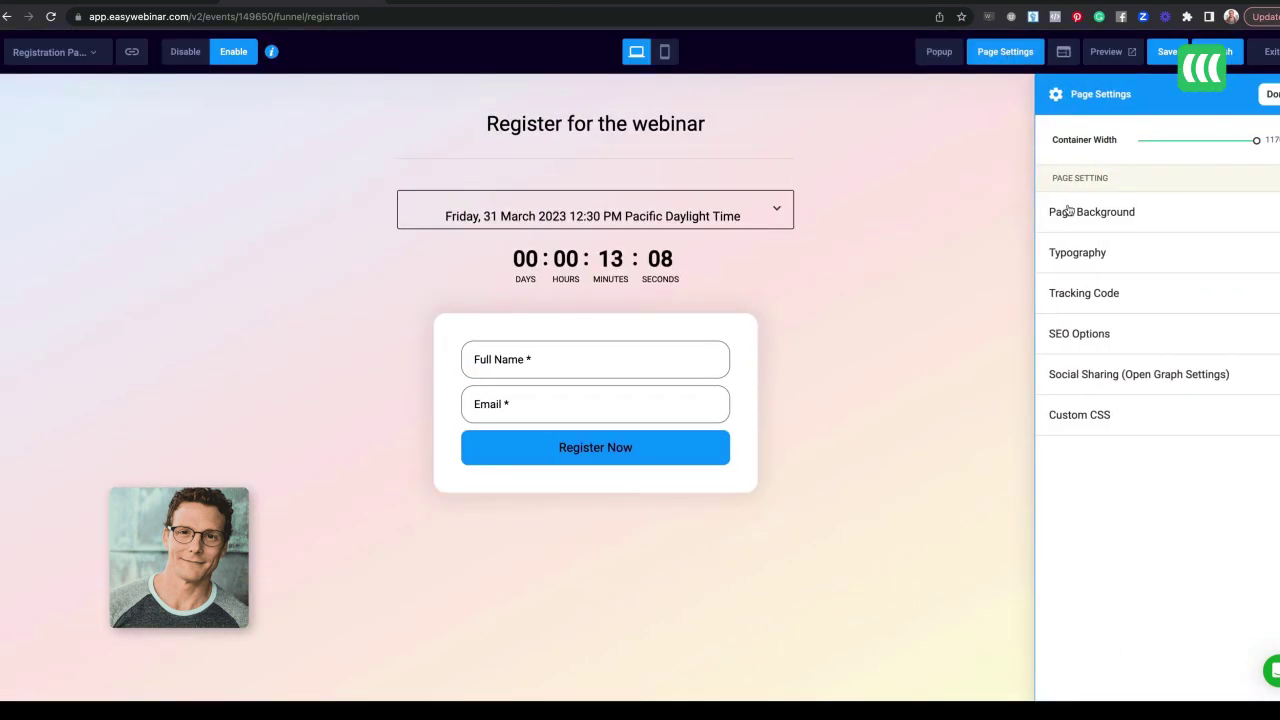
left_click(1130, 302)
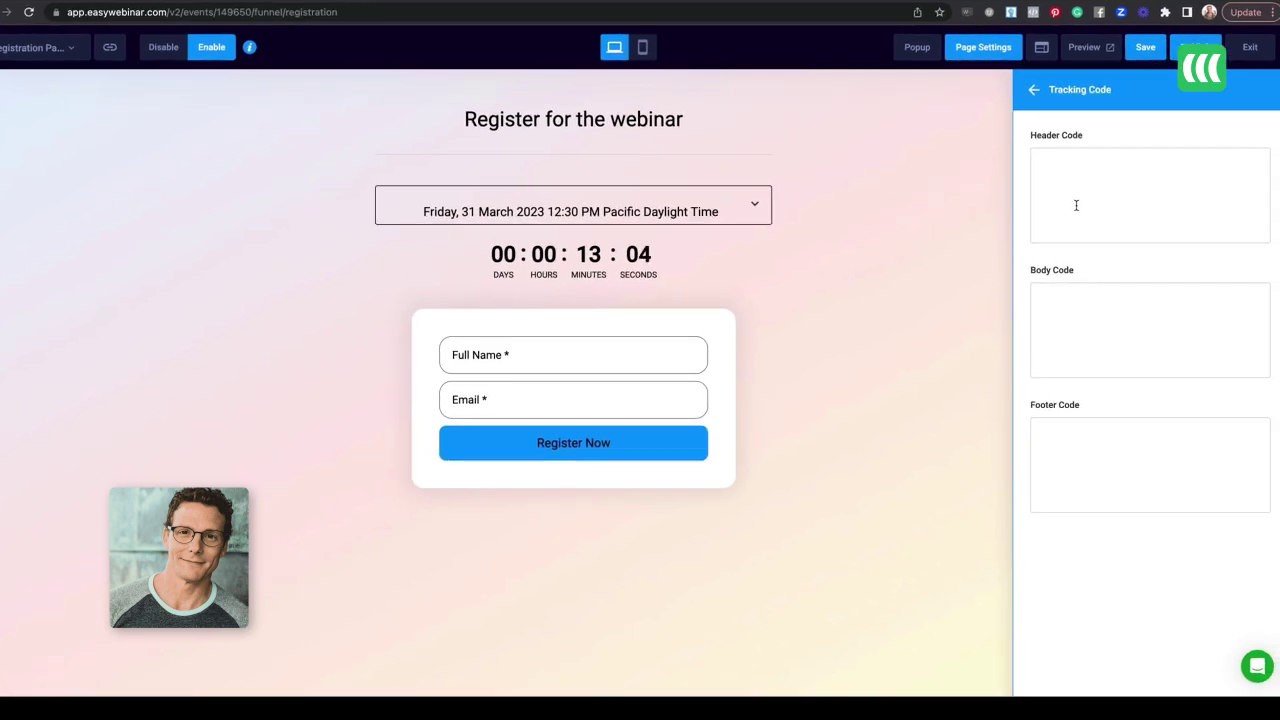
left_click(1076, 205)
left_click(1083, 337)
left_click(1083, 443)
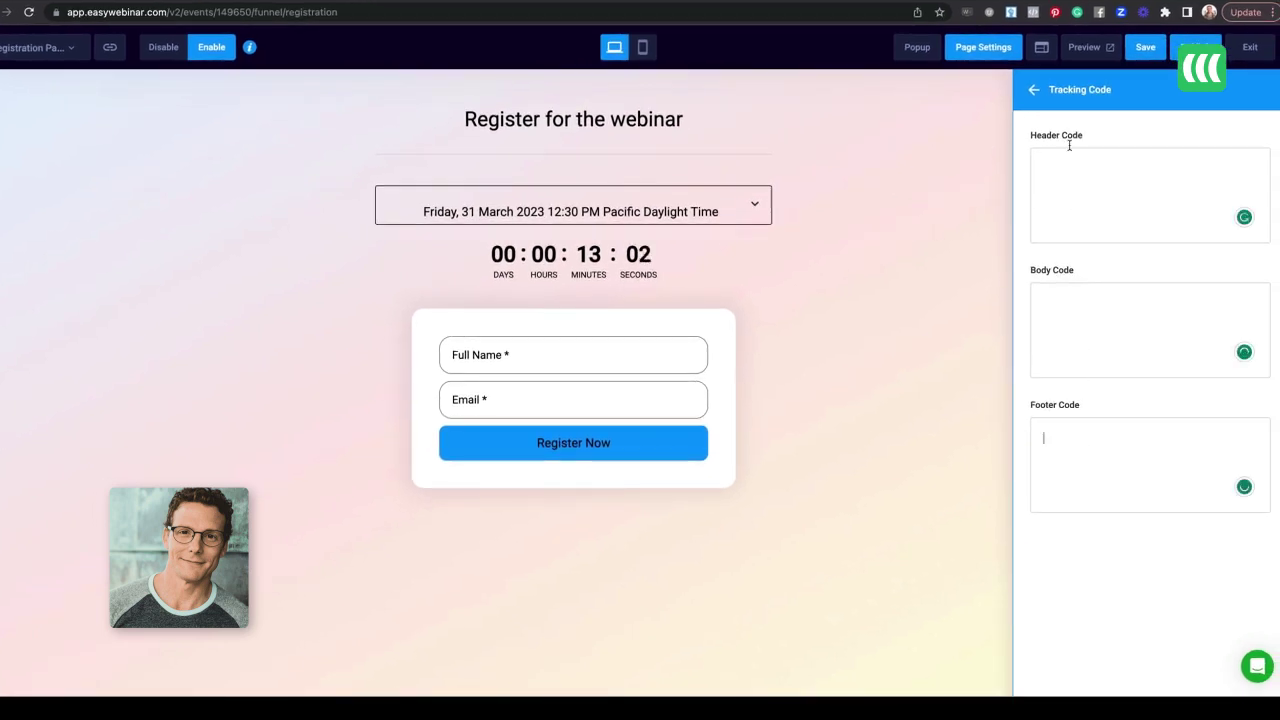
left_click(1033, 91)
Step: Inspect the registration page's SEO options for browser title, meta keywords and meta description
left_click(1080, 330)
left_click(1066, 151)
left_click(1068, 210)
left_click(1080, 246)
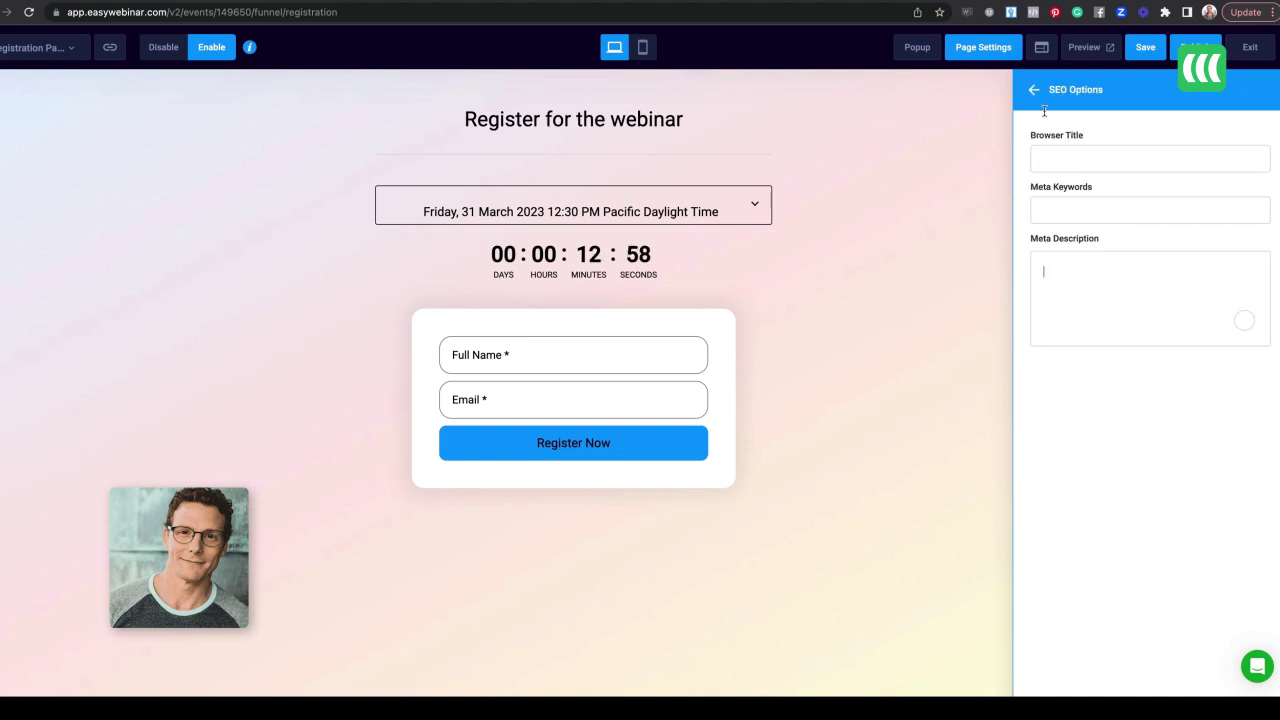
left_click(1034, 90)
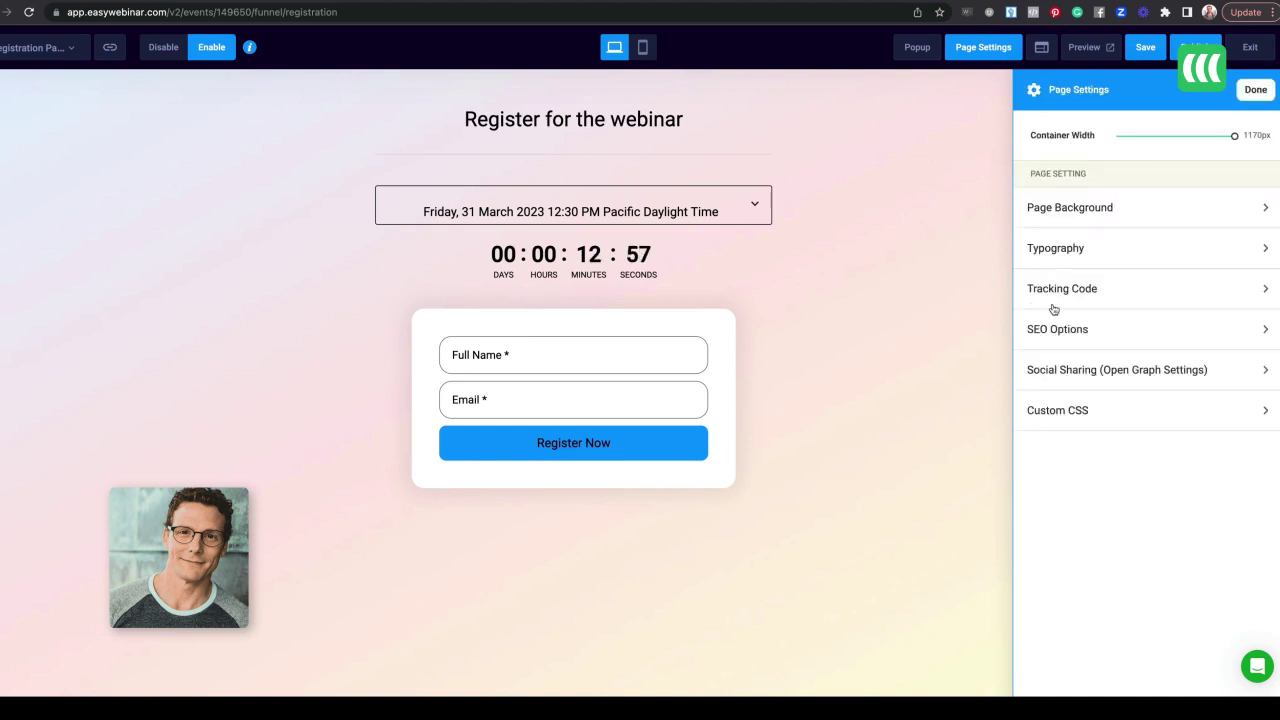
Step: Inspect the registration page's social sharing (Open Graph) fields and its custom CSS setting
left_click(1077, 371)
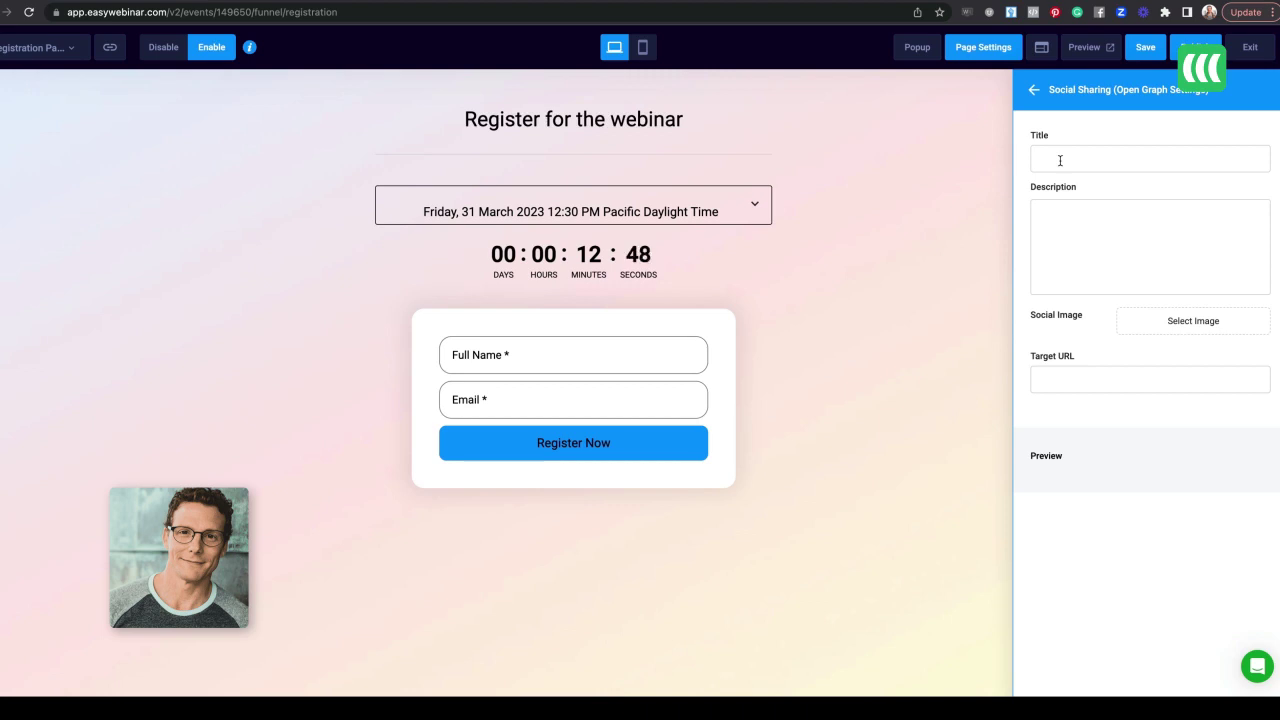
left_click(1033, 92)
left_click(1085, 418)
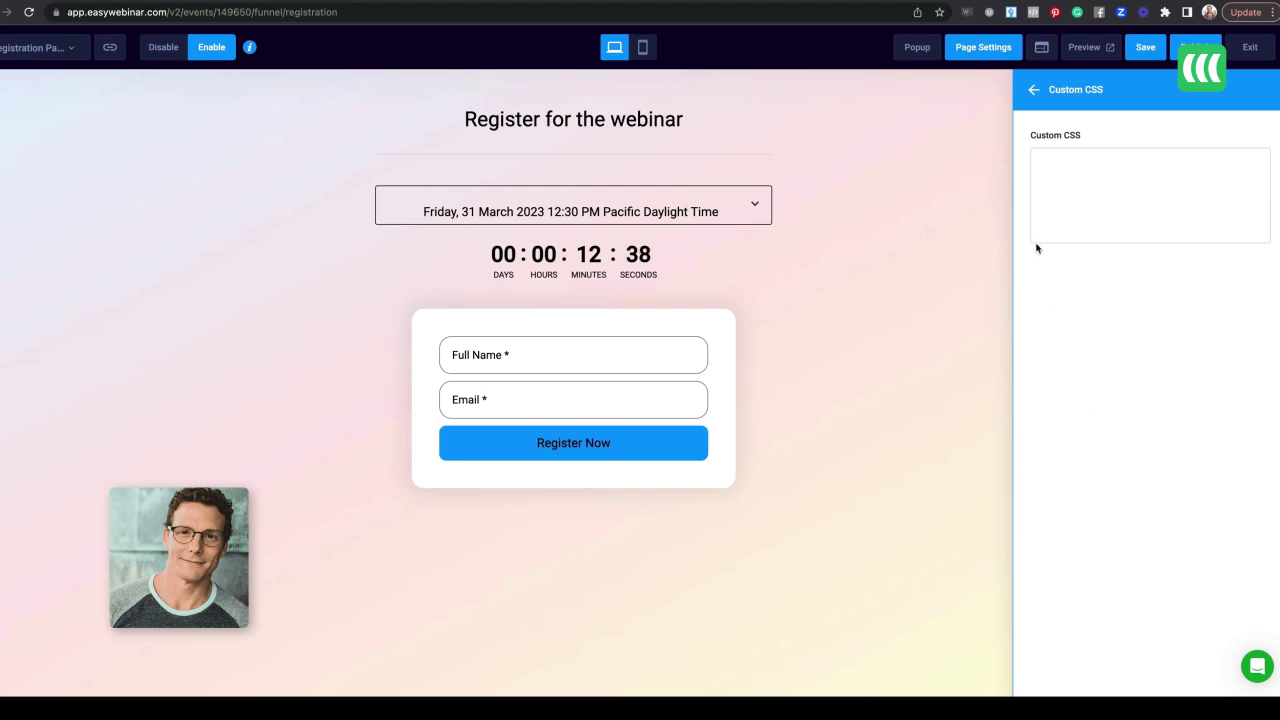
left_click(1033, 90)
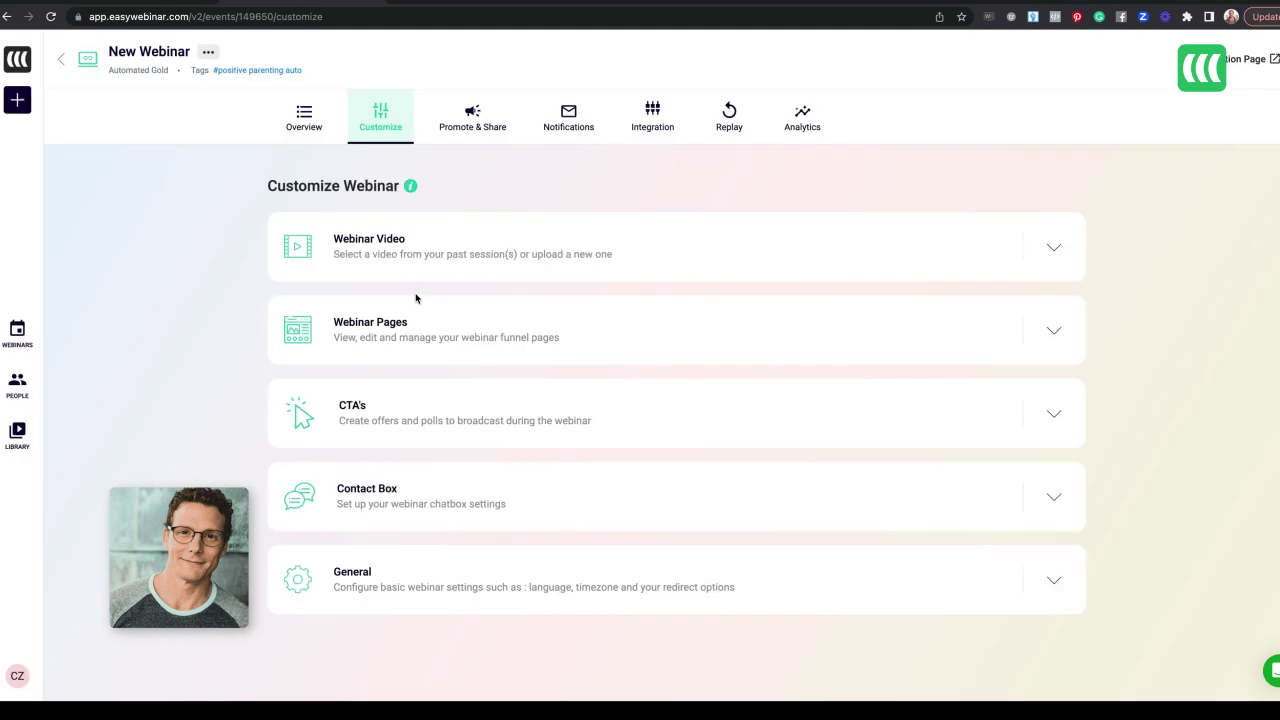
Step: Look over the funnel pages of "New Webinar", including the Webinar Page, and its connected and available app integrations
left_click(394, 325)
mouse_move(945, 515)
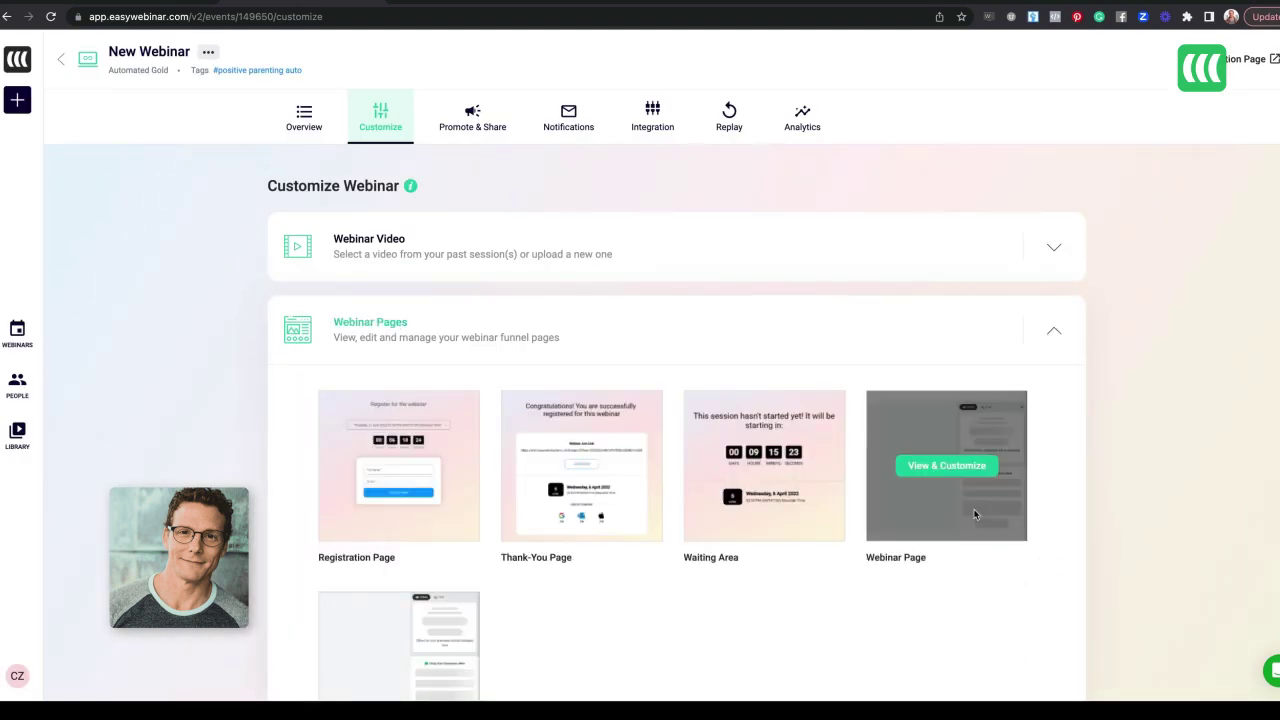
scroll(953, 498, "down", 3)
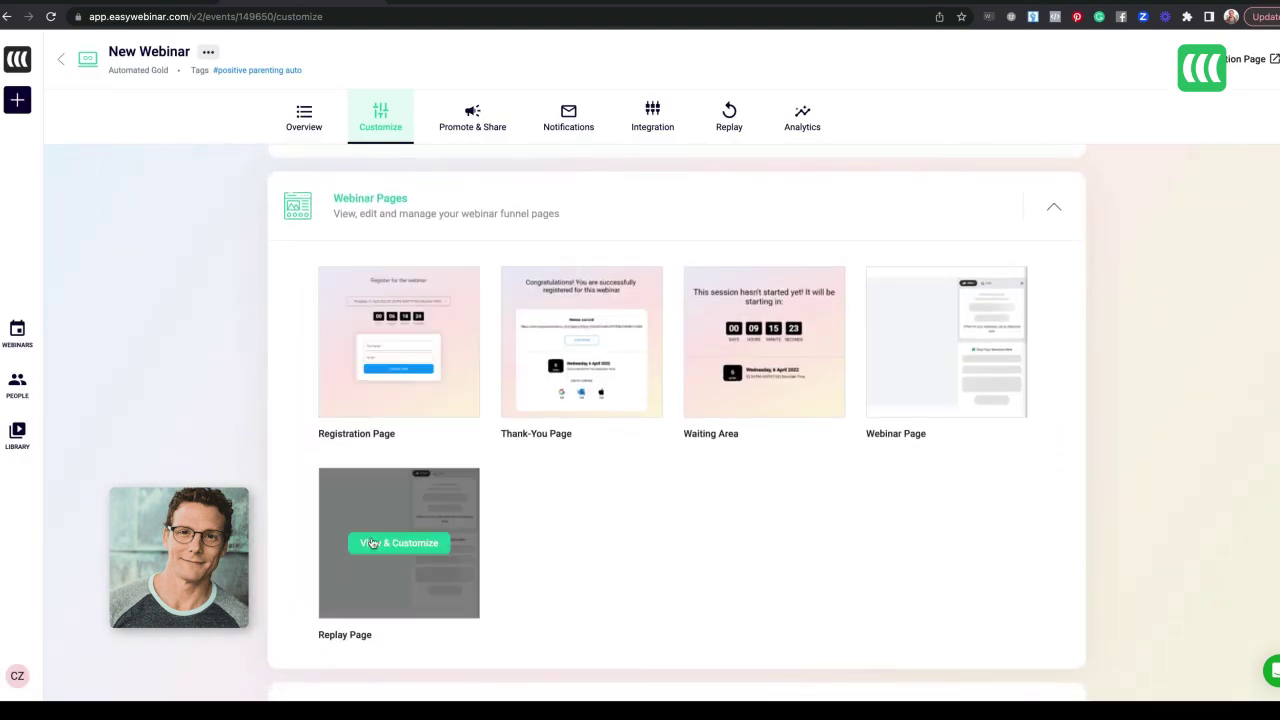
left_click(940, 346)
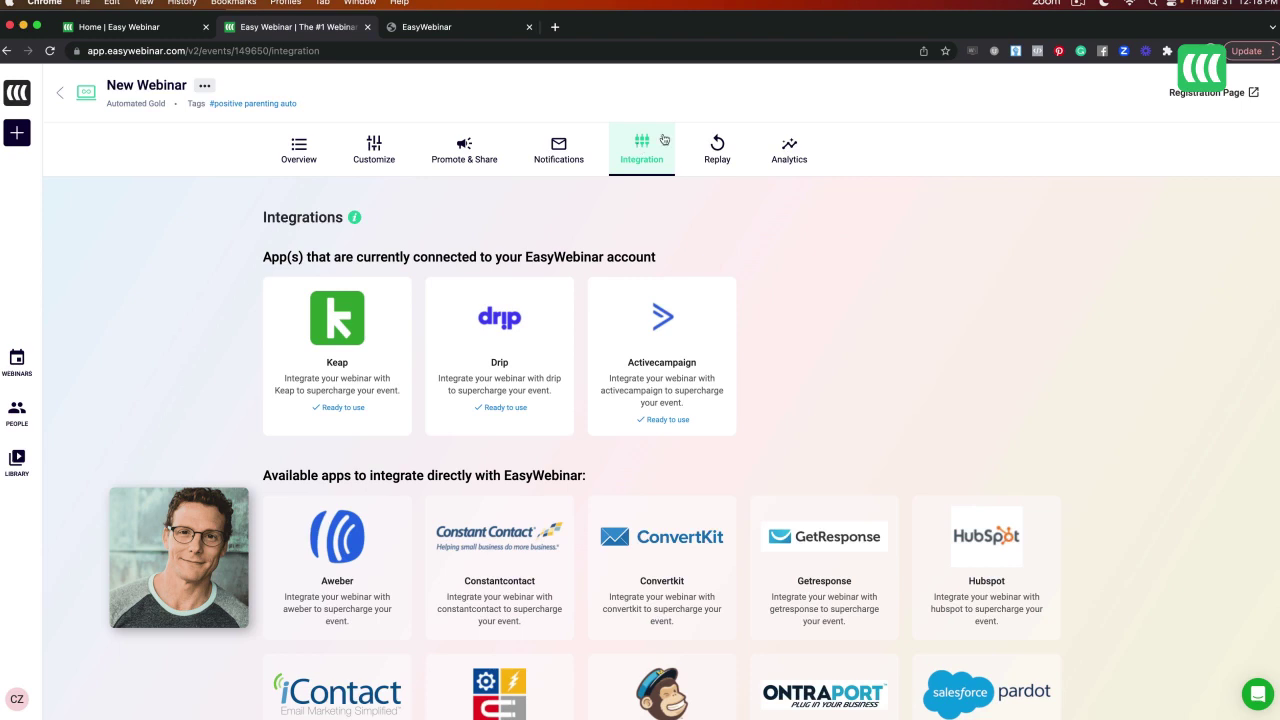
scroll(490, 400, "down", 3)
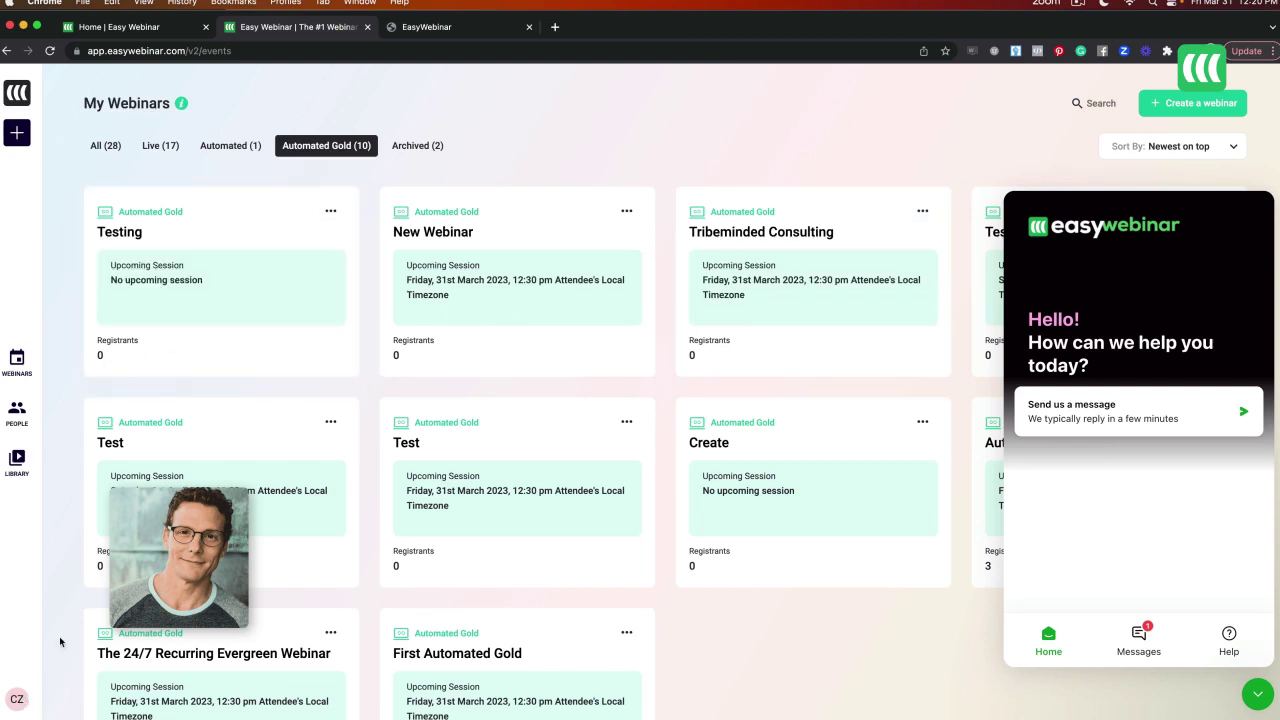
Step: Open the help article on creating a test live event from the My Webinars help tip
mouse_move(181, 107)
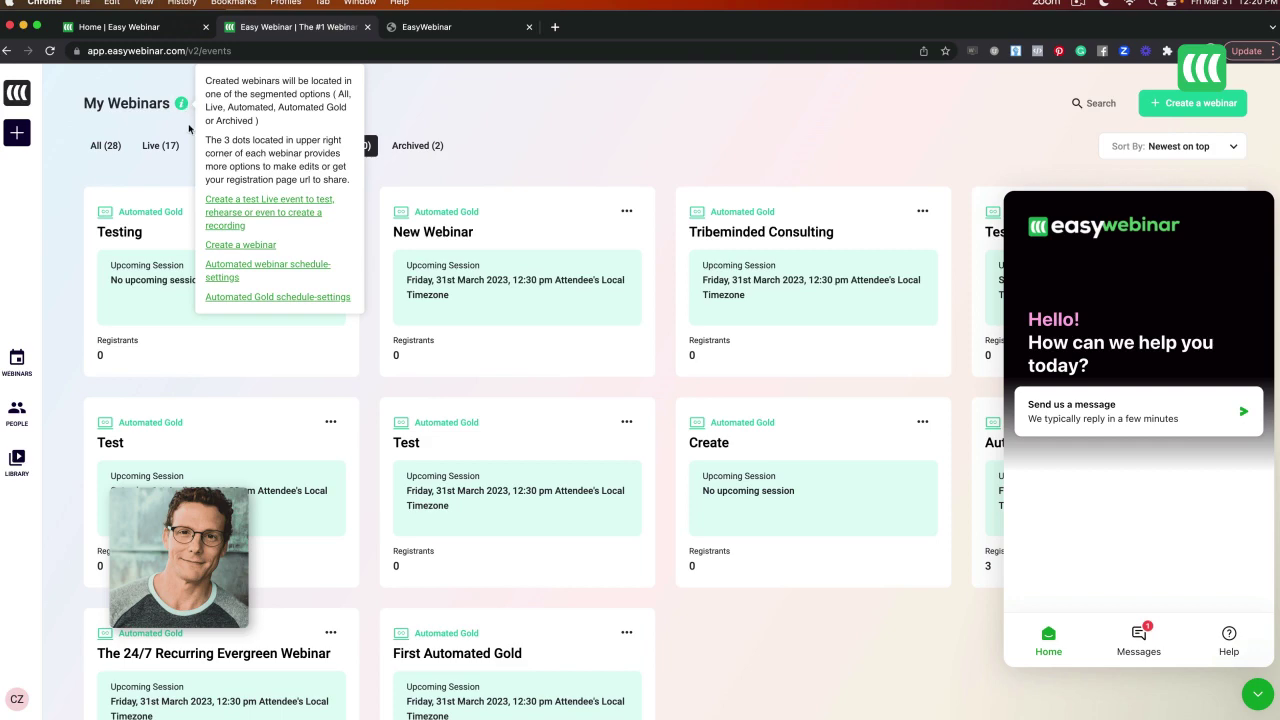
left_click(222, 201)
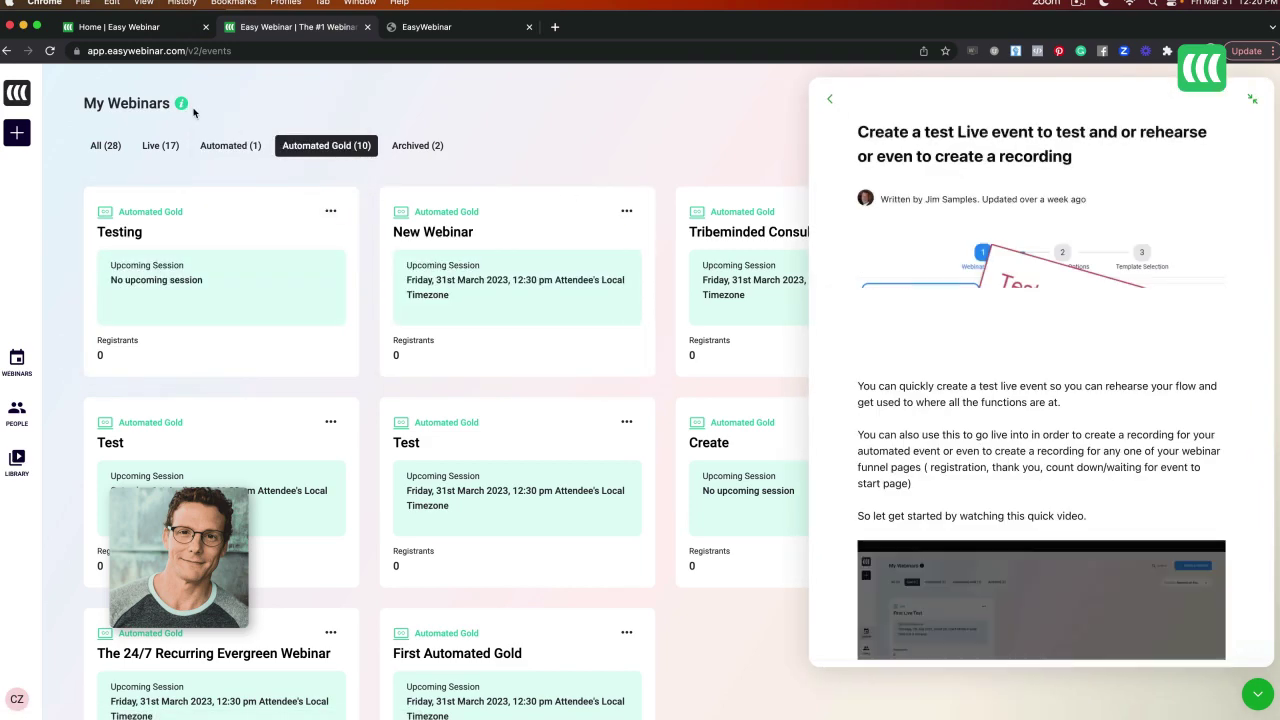
mouse_move(181, 107)
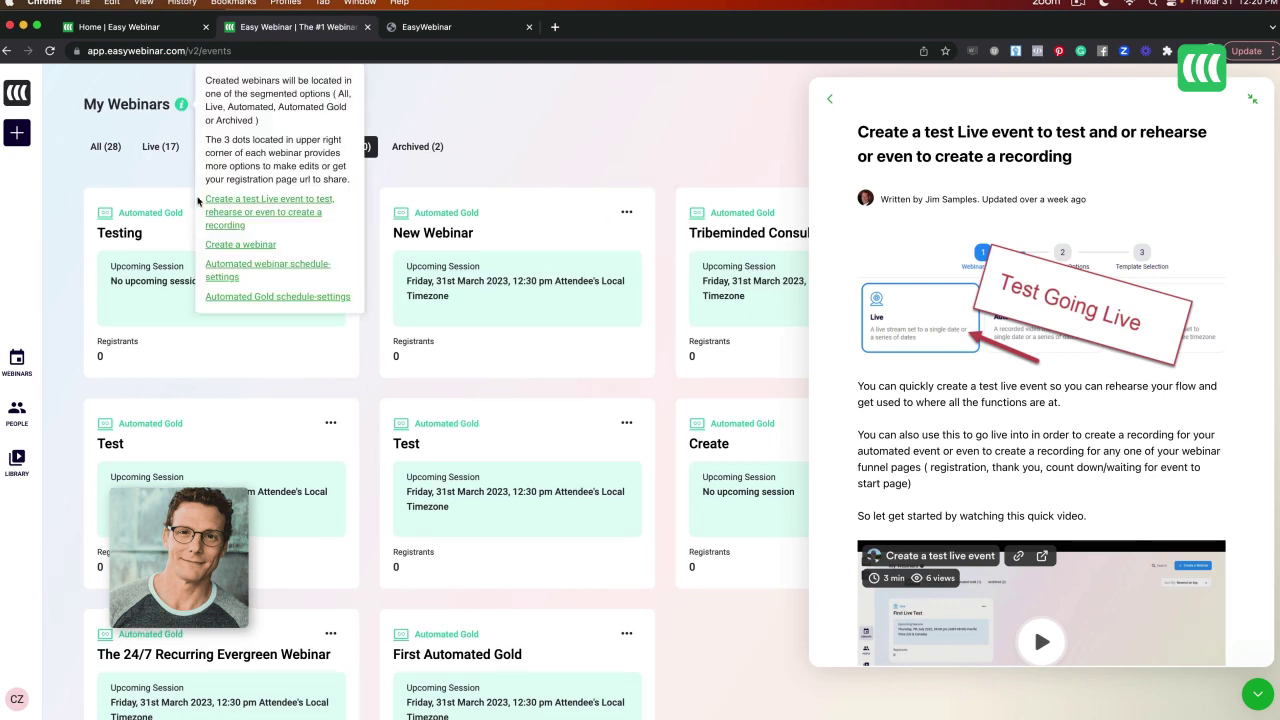
Step: Open the "Testing" webinar and view the overview's help articles on editing title or tags and on co-presenters and moderators
left_click(215, 225)
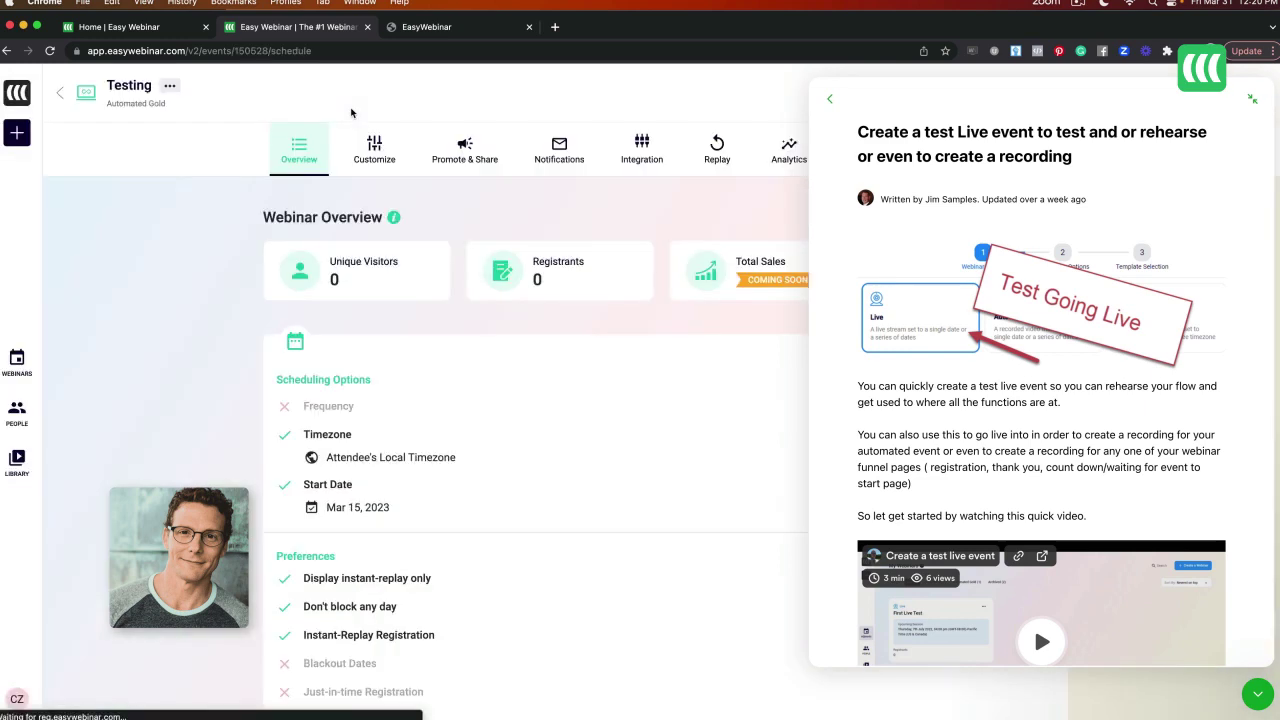
mouse_move(394, 220)
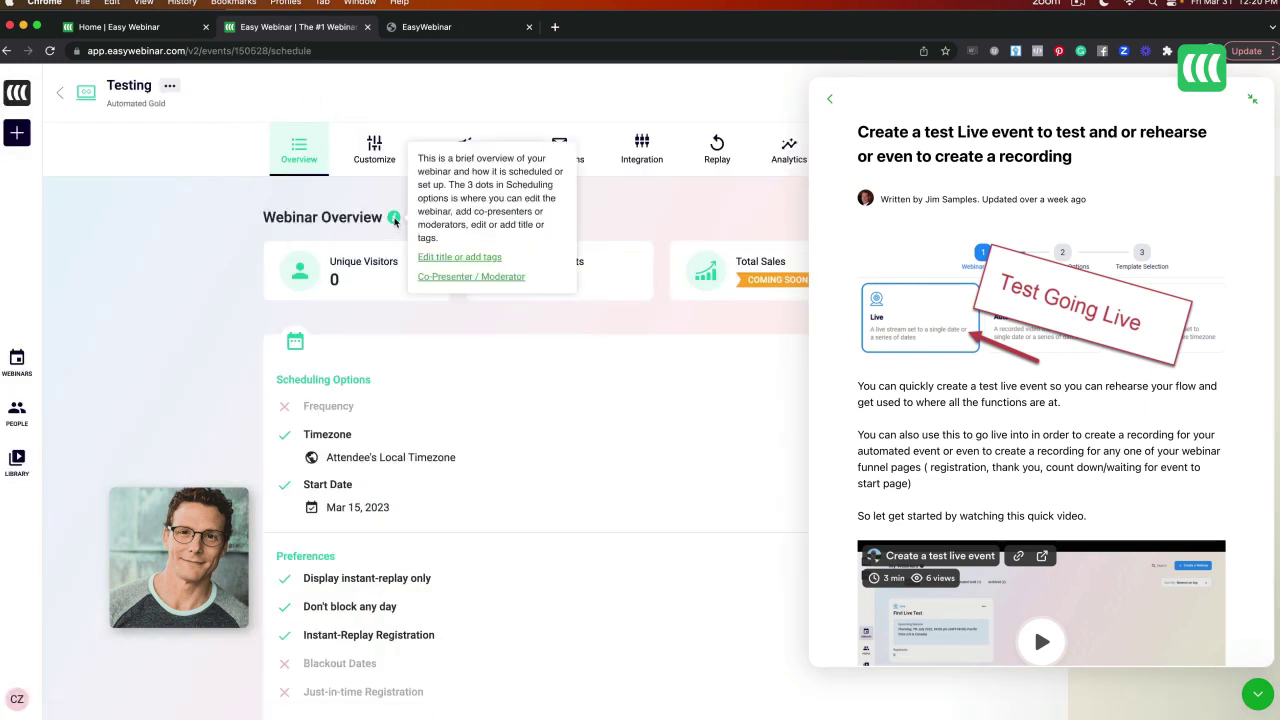
left_click(447, 258)
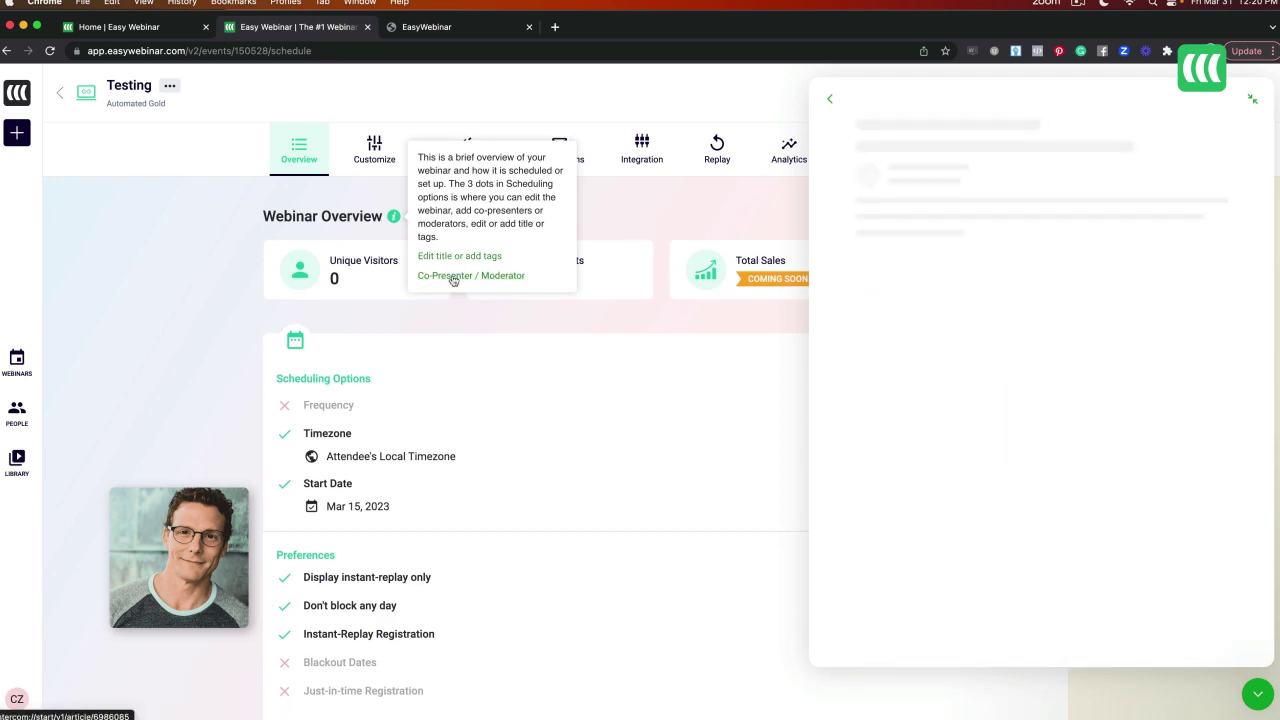
left_click(453, 277)
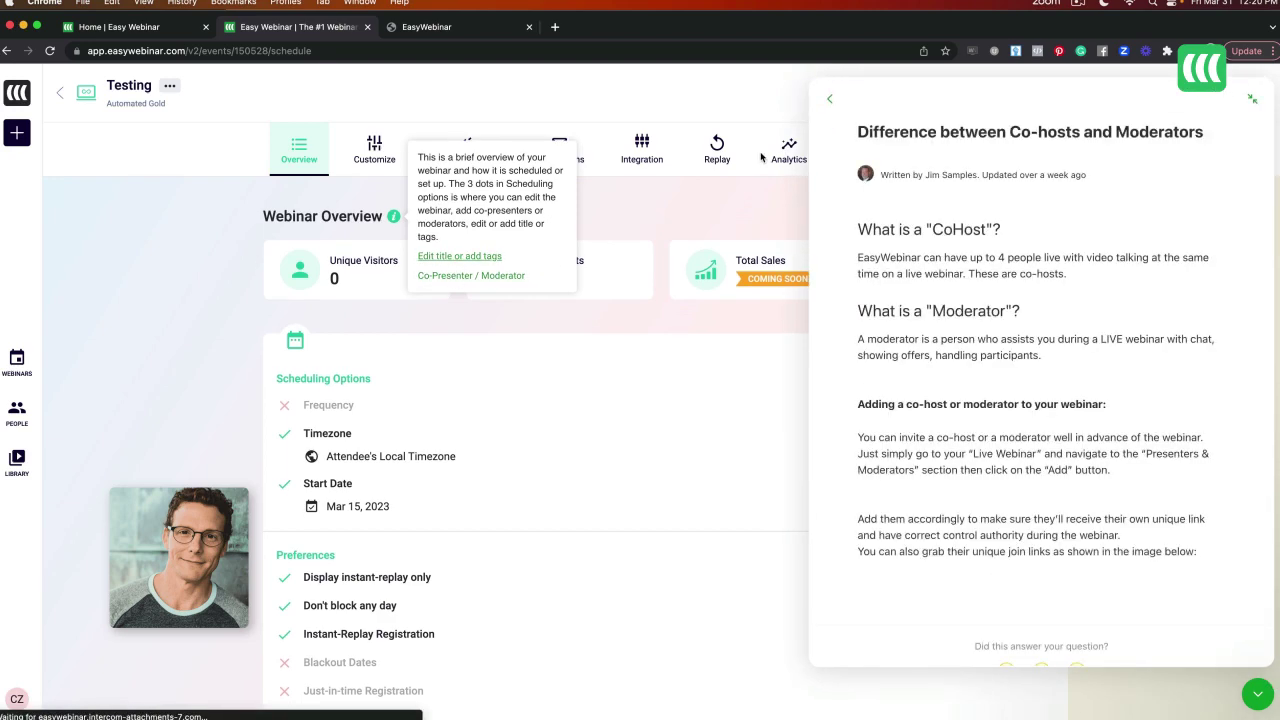